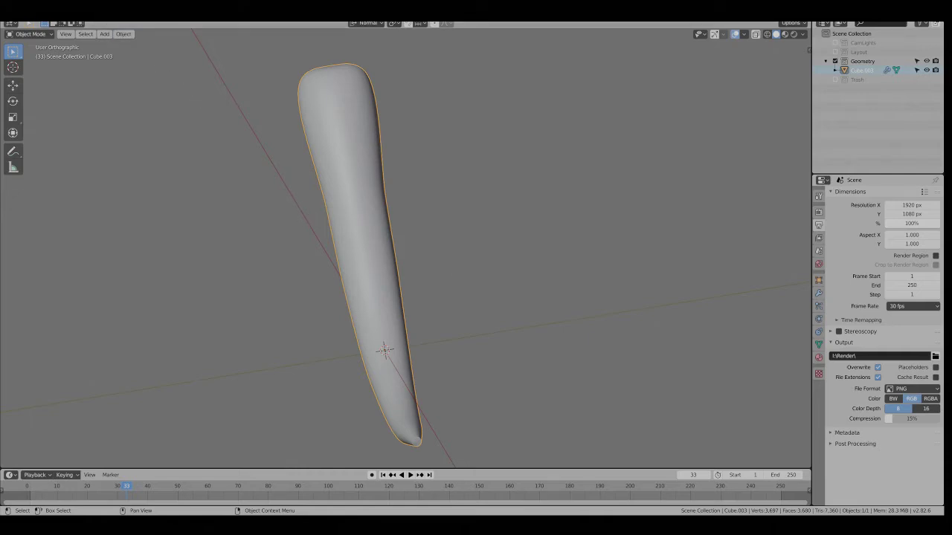
# Check in the add-on preferences that LoopTools is enabled by searching for "loop", and close the preferences
pyautogui.click(29, 23)
pyautogui.click(63, 141)
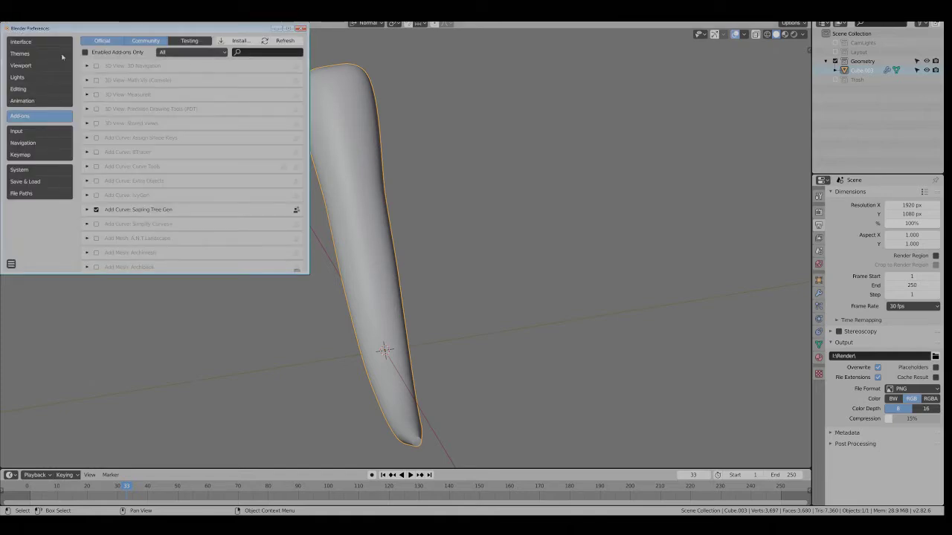
pyautogui.click(260, 53)
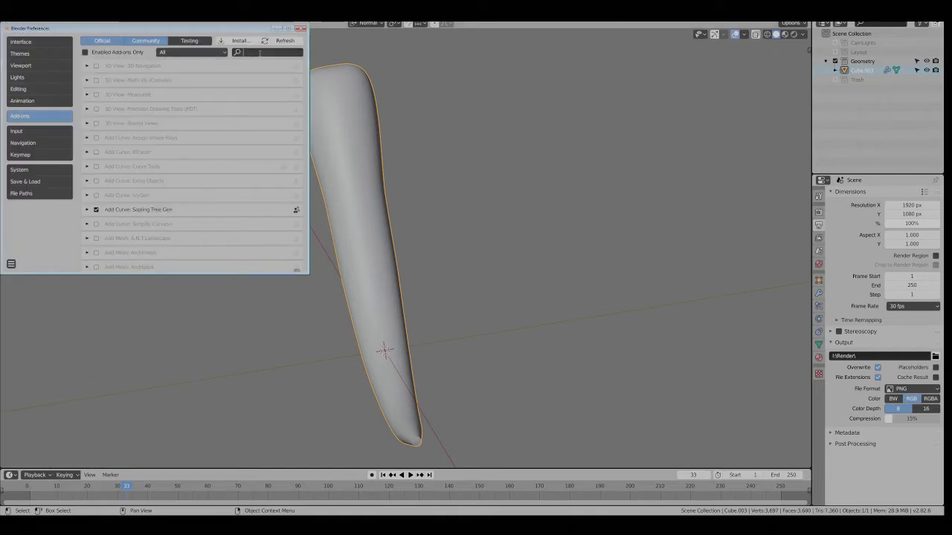
pyautogui.write('loo')
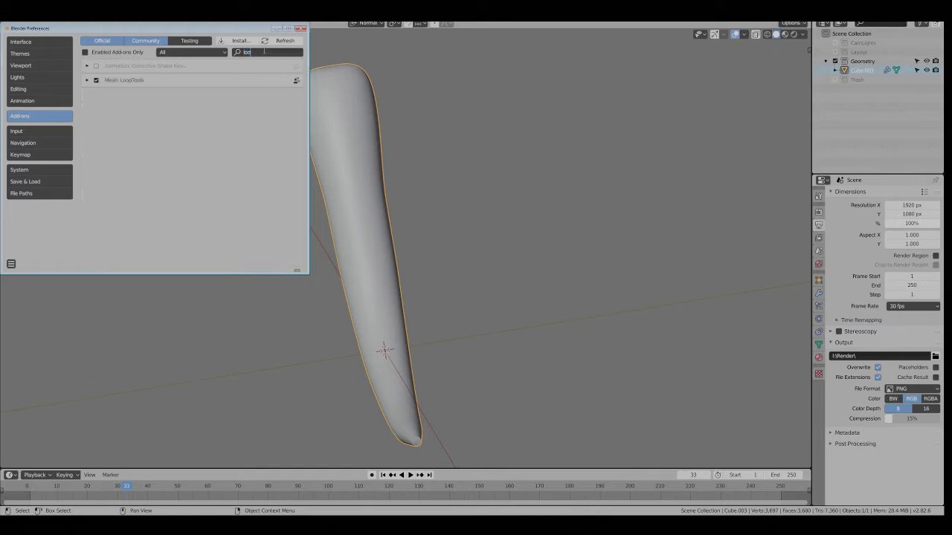
pyautogui.write('p')
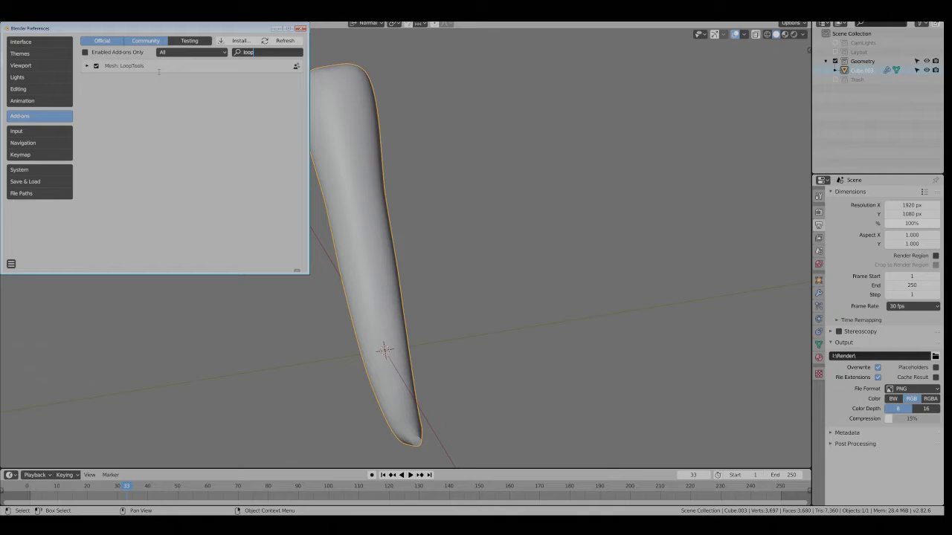
pyautogui.press('Escape')
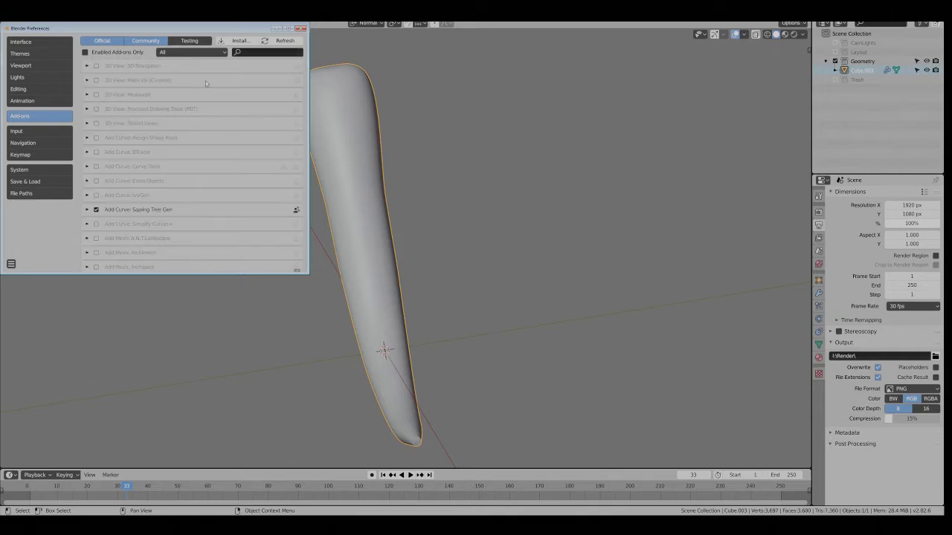
pyautogui.click(300, 28)
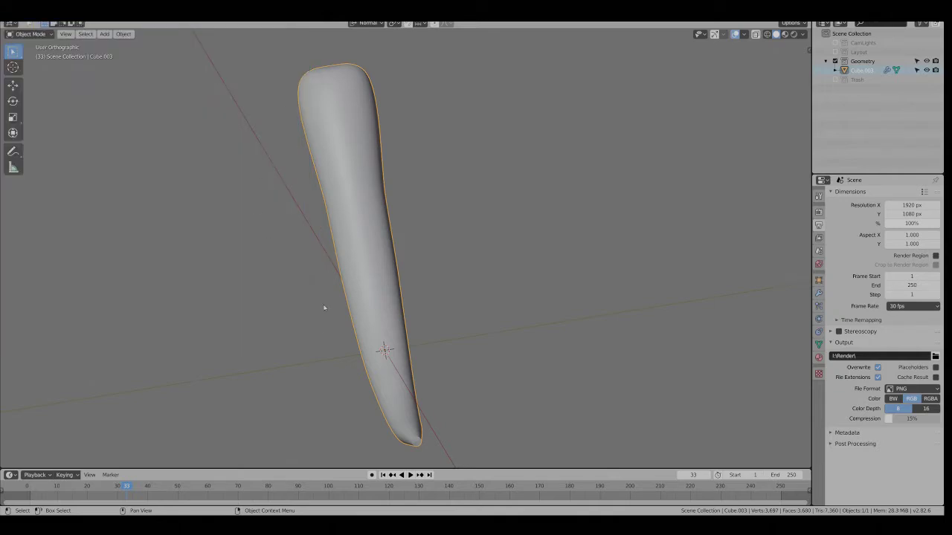
# Open the tentacle mesh in Edit Mode and inspect the face strips between its two marked seams down to the tip
pyautogui.moveTo(325, 308); pyautogui.dragTo(435, 262, button='middle')
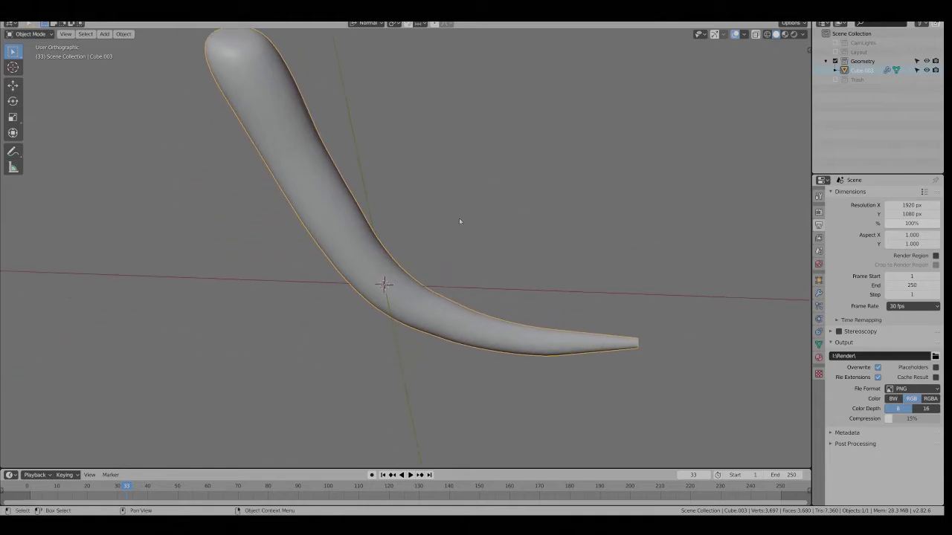
pyautogui.moveTo(460, 221); pyautogui.dragTo(365, 273, button='middle')
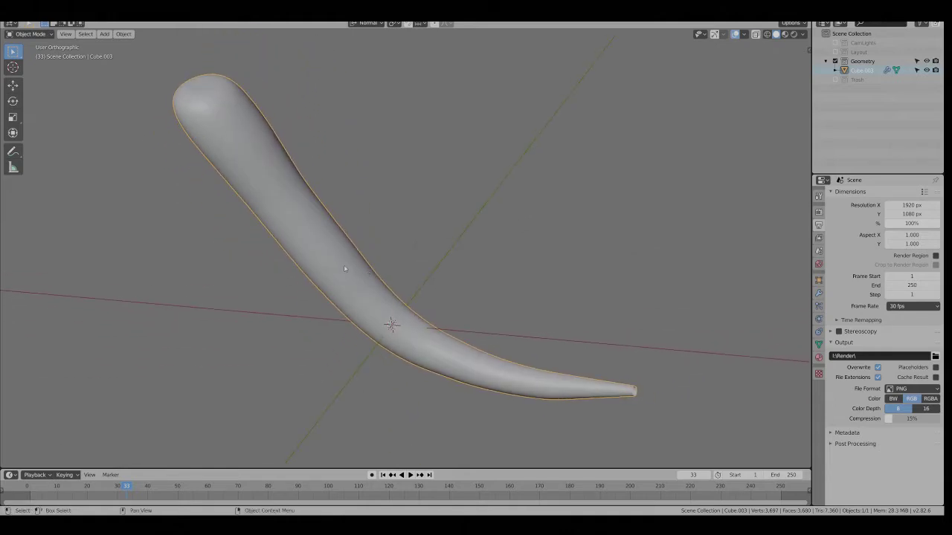
pyautogui.press('Tab')
pyautogui.moveTo(469, 249); pyautogui.dragTo(371, 271, button='middle')
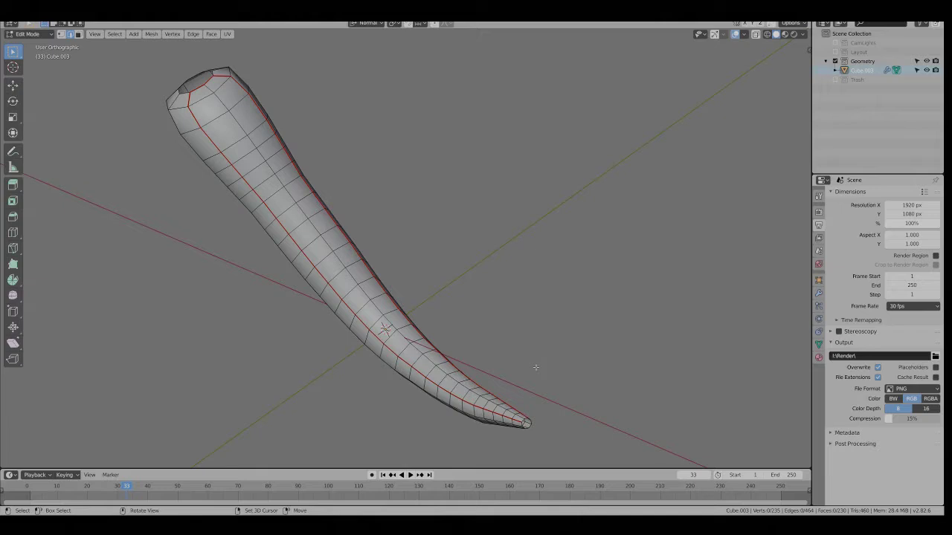
pyautogui.moveTo(536, 368); pyautogui.dragTo(424, 391, button='middle')
pyautogui.moveTo(319, 185); pyautogui.dragTo(382, 140, button='middle')
pyautogui.moveTo(417, 409); pyautogui.dragTo(342, 125, button='middle')
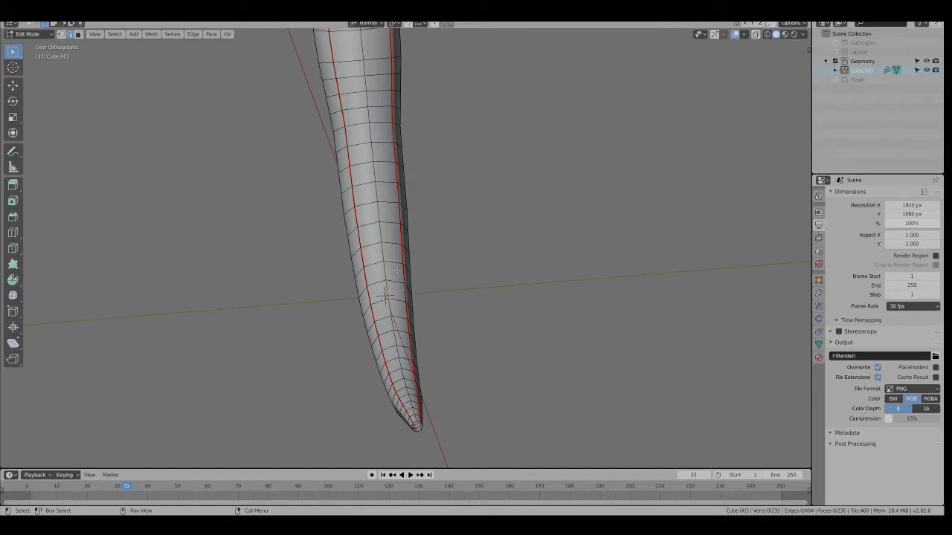
pyautogui.moveTo(399, 308); pyautogui.dragTo(375, 359, button='middle')
pyautogui.moveTo(408, 386); pyautogui.dragTo(405, 346, button='middle')
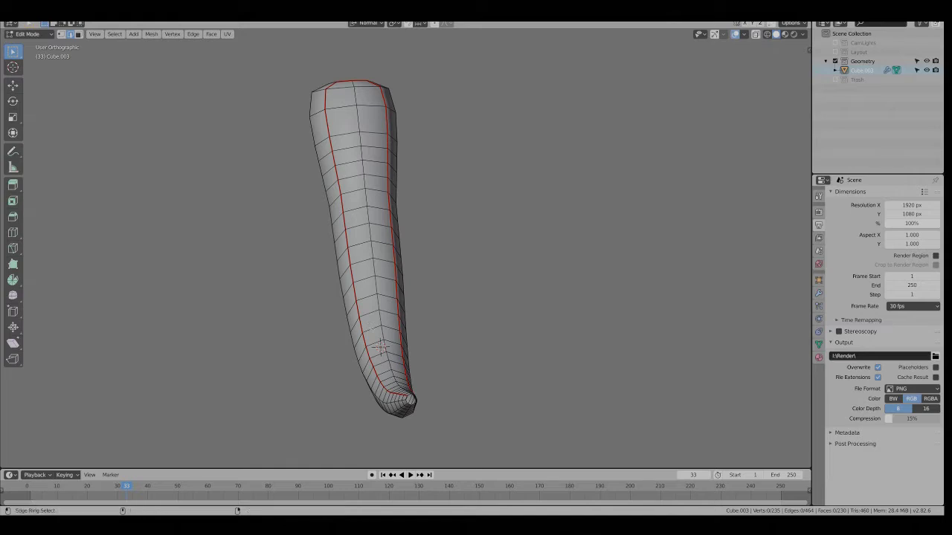
# Subdivide the lengthwise edge ring beside the first seam with 2 cuts and a smoothness of 1
pyautogui.keyDown('ctrl'); pyautogui.keyDown('alt'); pyautogui.click(399, 390); pyautogui.keyUp('alt'); pyautogui.keyUp('ctrl')
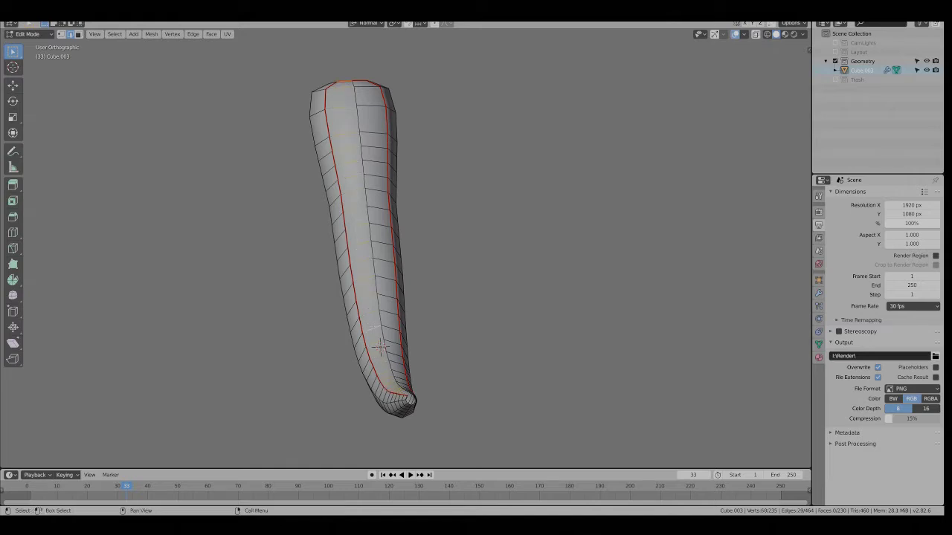
pyautogui.rightClick(431, 180)
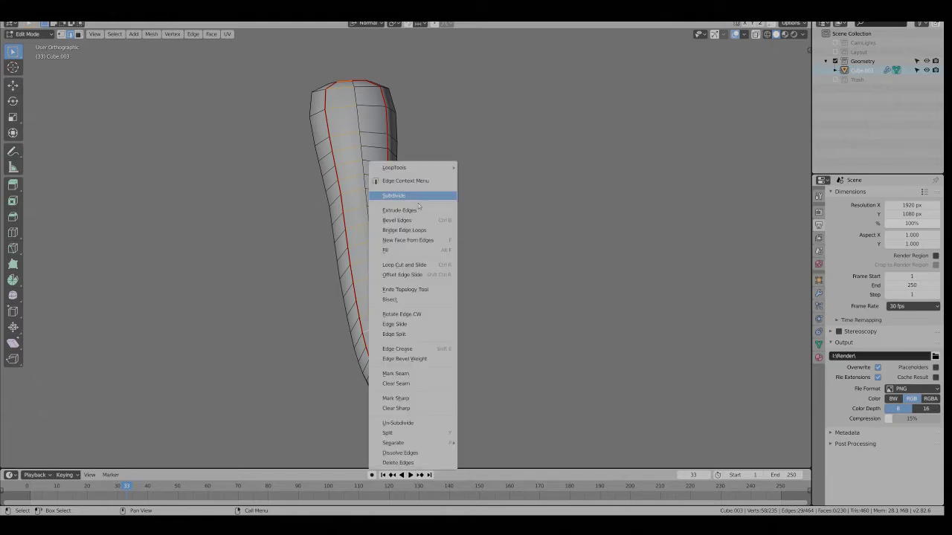
pyautogui.click(409, 196)
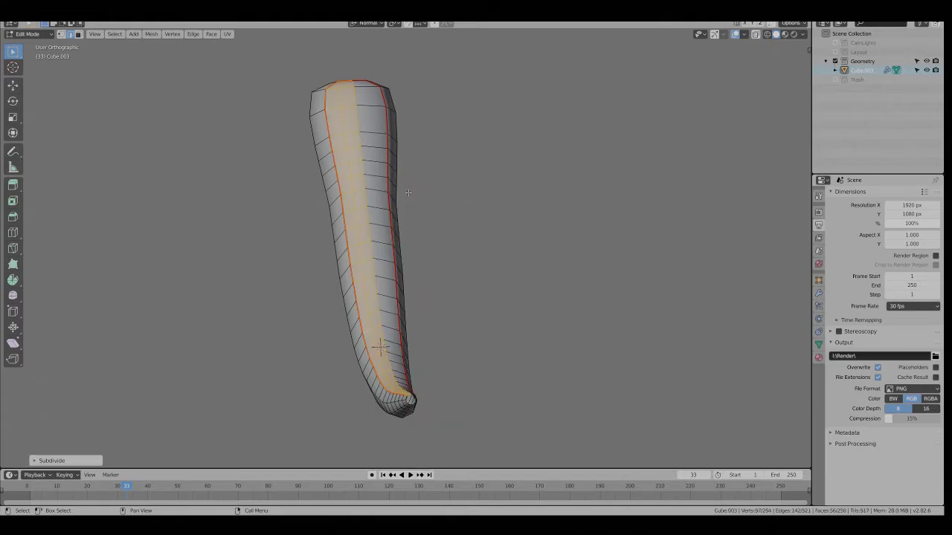
pyautogui.click(54, 461)
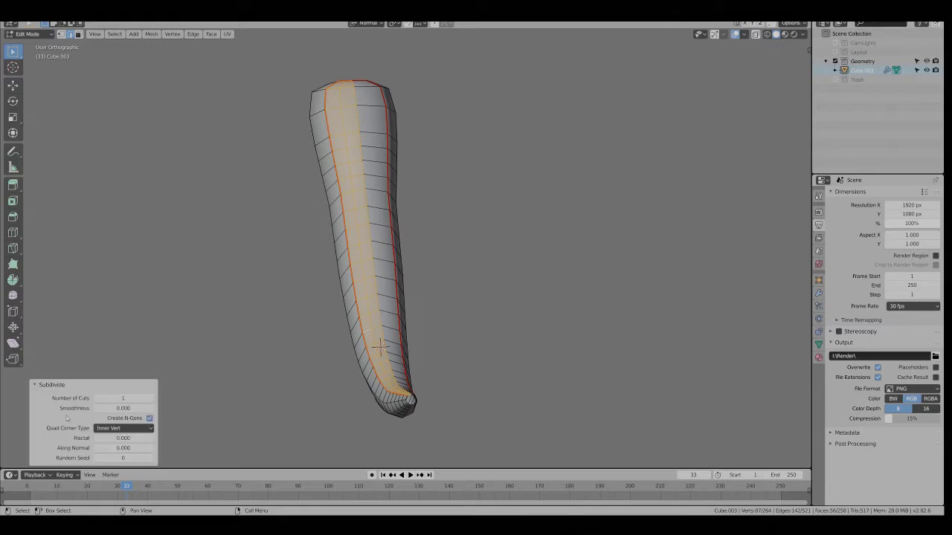
pyautogui.click(123, 408)
pyautogui.write('1')
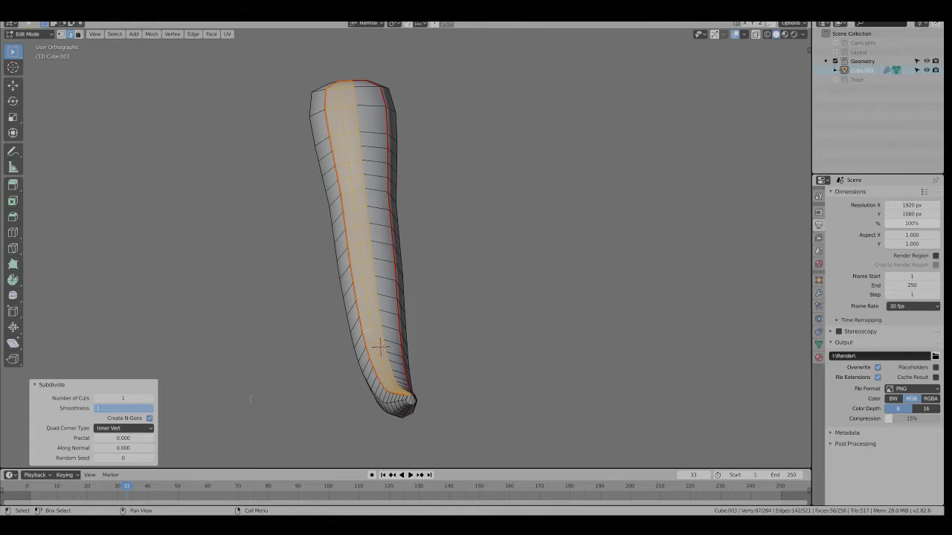
pyautogui.press('Return')
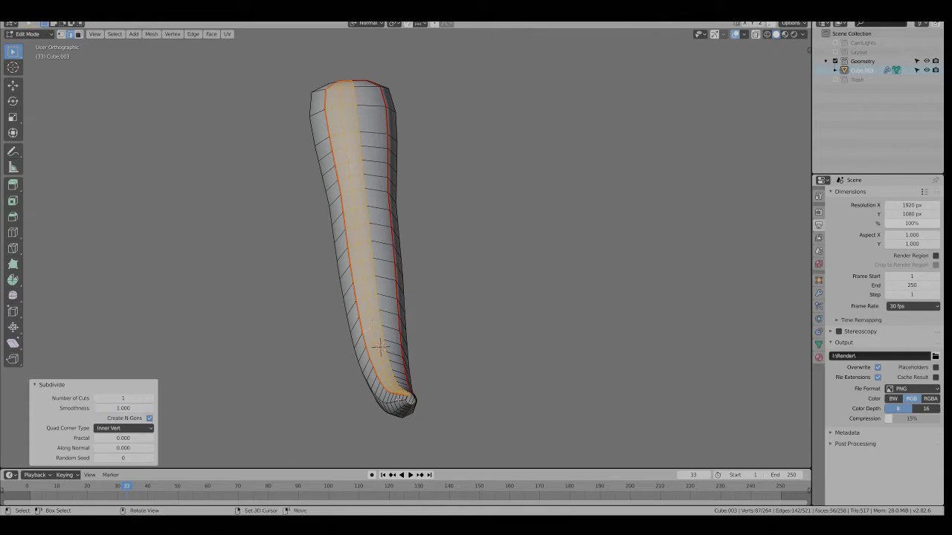
pyautogui.moveTo(346, 286); pyautogui.dragTo(360, 275, button='middle')
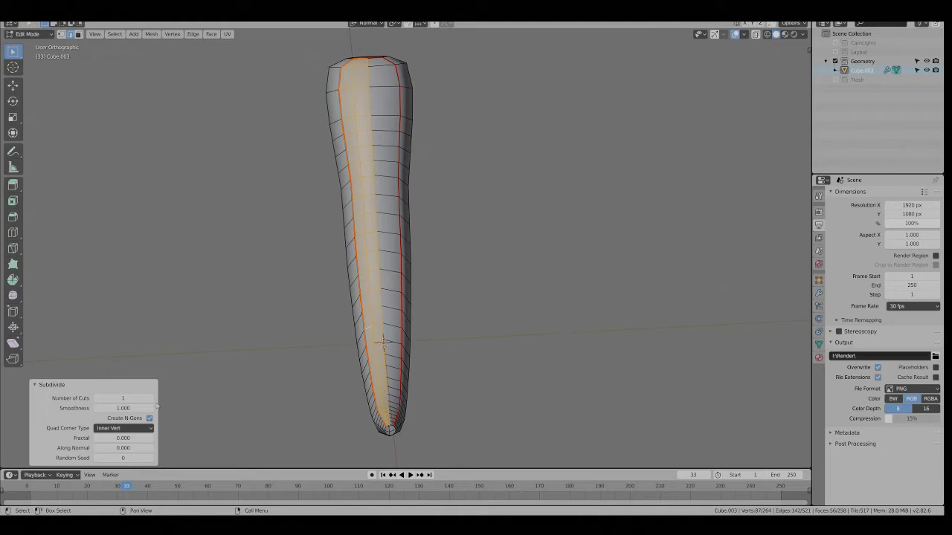
pyautogui.click(153, 398)
# Subdivide the adjacent edge ring beside the second seam with the same 2 cuts, and clear the selection
pyautogui.keyDown('ctrl'); pyautogui.keyDown('alt'); pyautogui.click(396, 327); pyautogui.keyUp('alt'); pyautogui.keyUp('ctrl')
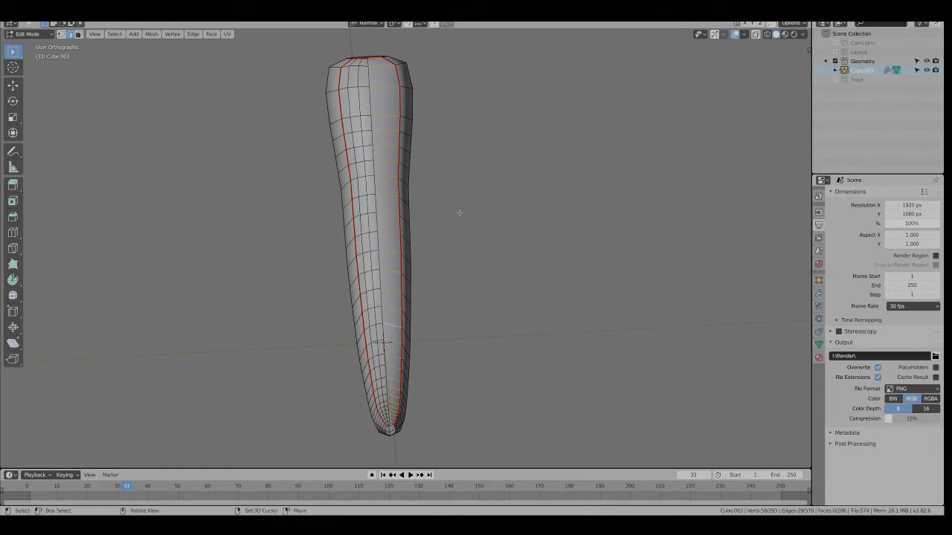
pyautogui.press('ctrl+KP_Add')
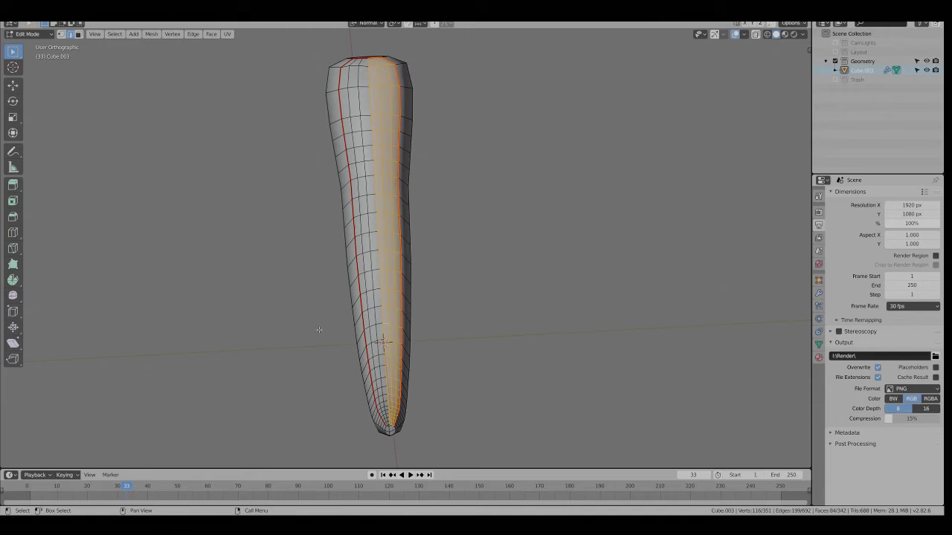
pyautogui.moveTo(319, 329); pyautogui.dragTo(362, 315, button='middle')
pyautogui.hotkey('alt', 'a')
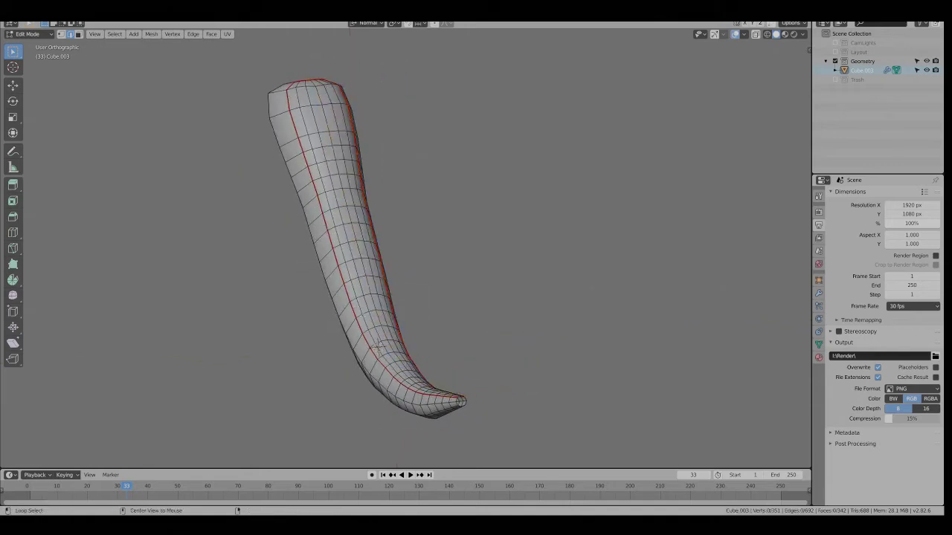
# Examine the subdivided strip between the seams along the tentacle, from the wide end to the tip
pyautogui.moveTo(424, 261); pyautogui.dragTo(447, 319, button='middle')
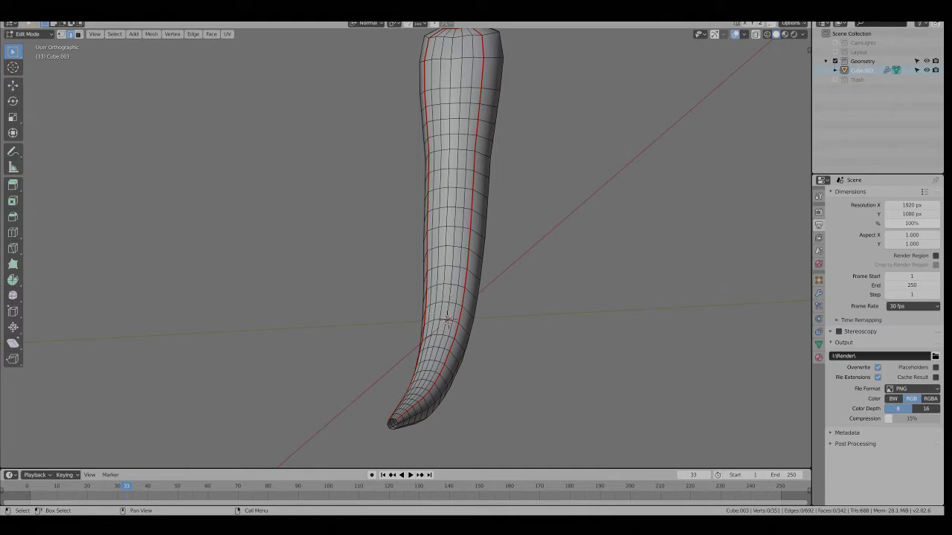
pyautogui.moveTo(350, 316); pyautogui.dragTo(411, 210, button='middle')
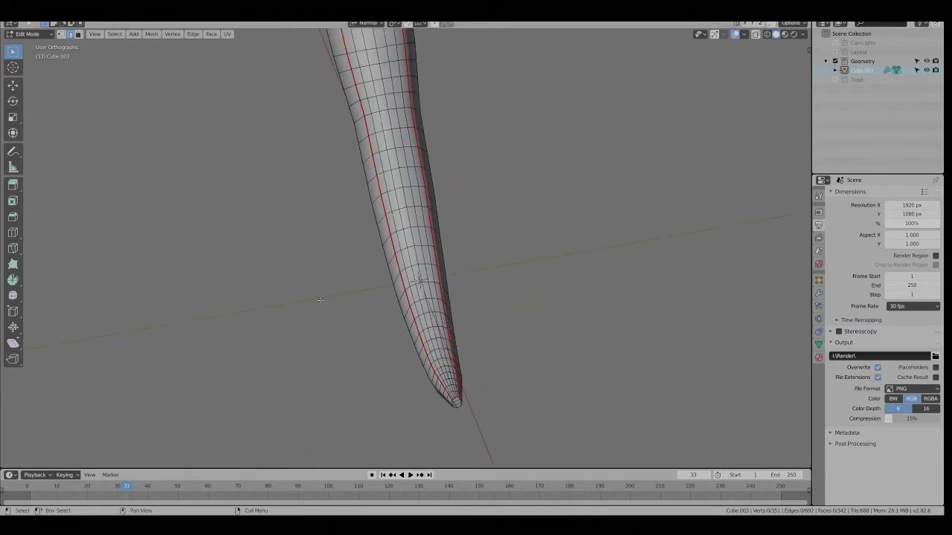
pyautogui.moveTo(321, 300); pyautogui.dragTo(525, 349, button='middle')
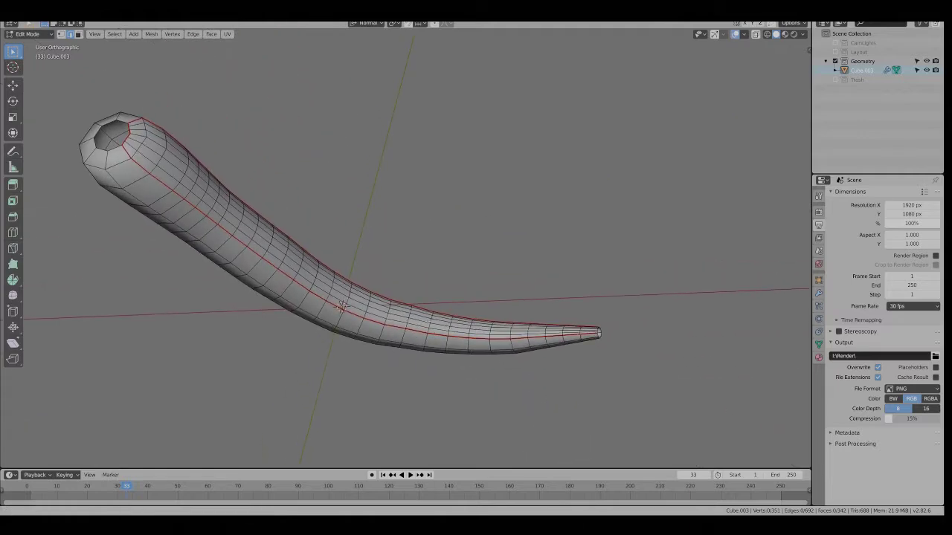
pyautogui.moveTo(429, 321); pyautogui.dragTo(291, 244, button='middle')
pyautogui.keyDown('shift'); pyautogui.moveTo(371, 303); pyautogui.dragTo(309, 309, button='middle'); pyautogui.keyUp('shift')
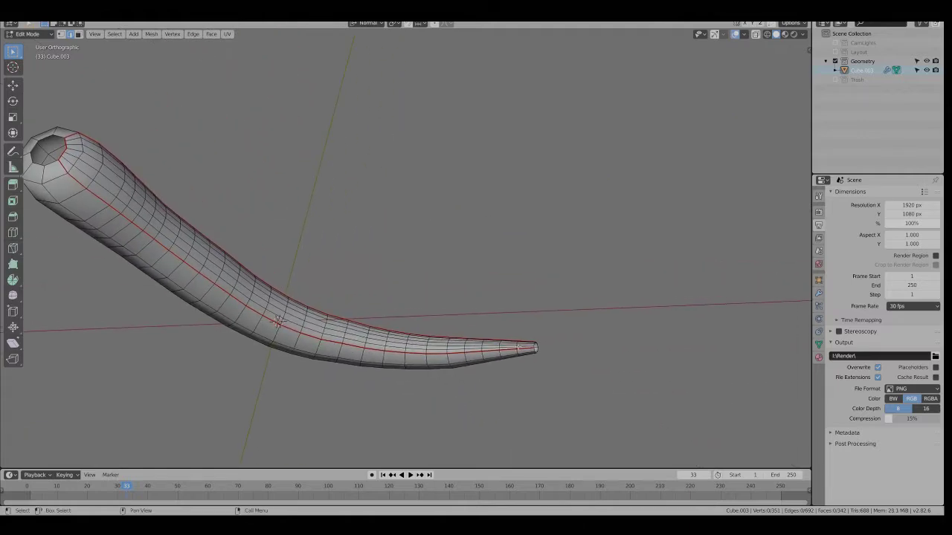
pyautogui.scroll(3, 521, 340)
pyautogui.moveTo(421, 321); pyautogui.dragTo(211, 148, button='middle')
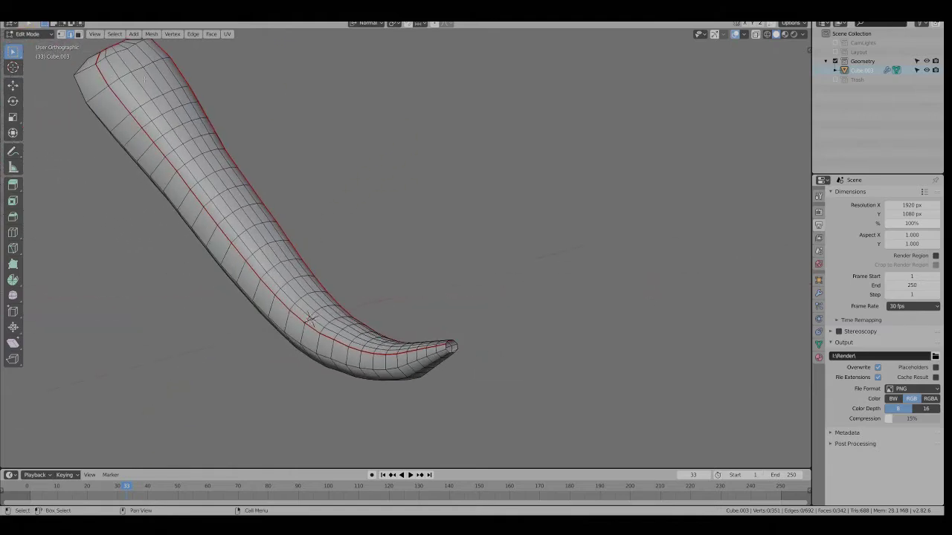
pyautogui.moveTo(398, 327); pyautogui.dragTo(515, 327, button='middle')
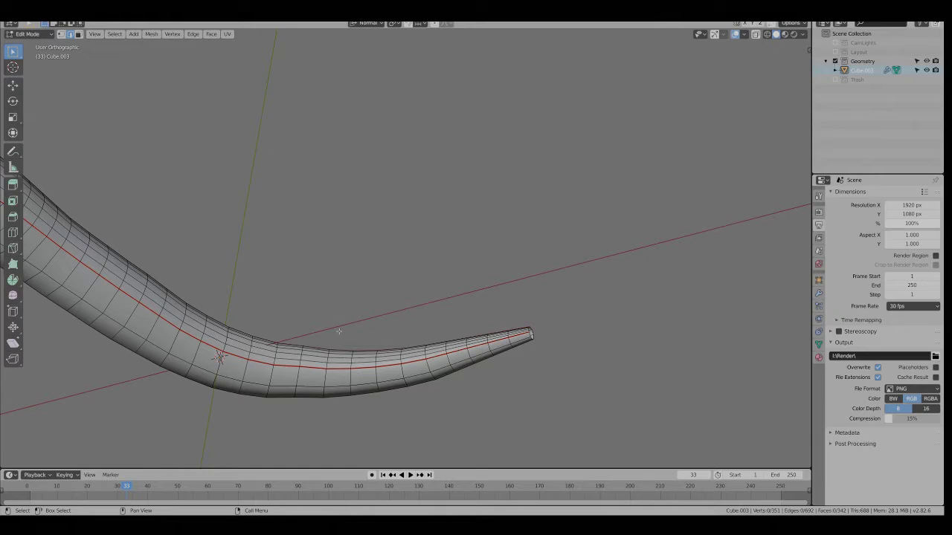
pyautogui.keyDown('shift'); pyautogui.moveTo(242, 308); pyautogui.dragTo(234, 269, button='middle'); pyautogui.keyUp('shift')
pyautogui.keyDown('shift'); pyautogui.moveTo(244, 213); pyautogui.dragTo(430, 287, button='middle'); pyautogui.keyUp('shift')
pyautogui.keyDown('shift'); pyautogui.moveTo(583, 374); pyautogui.dragTo(430, 350, button='middle'); pyautogui.keyUp('shift')
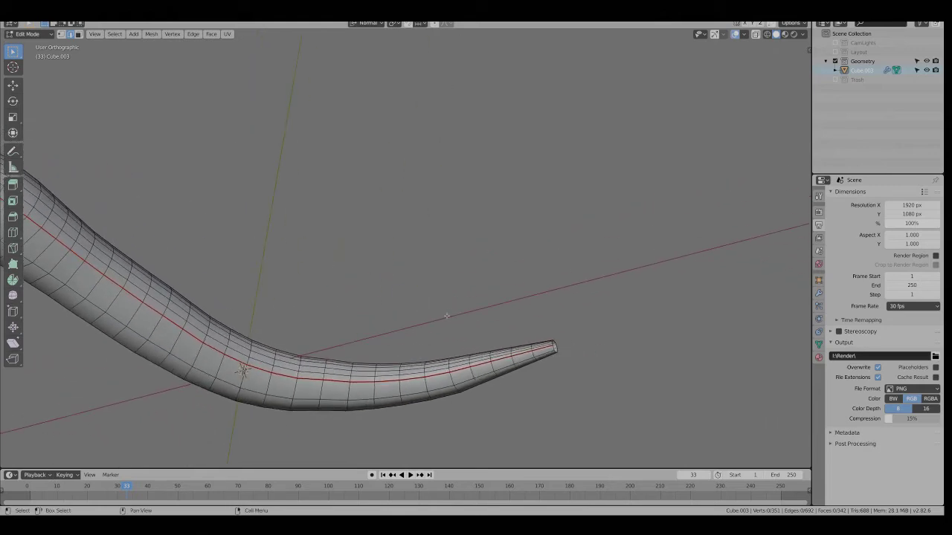
# Try to inset three adjacent faces beside the seam near the tentacle's tip by about 0.032 m
pyautogui.press('3')
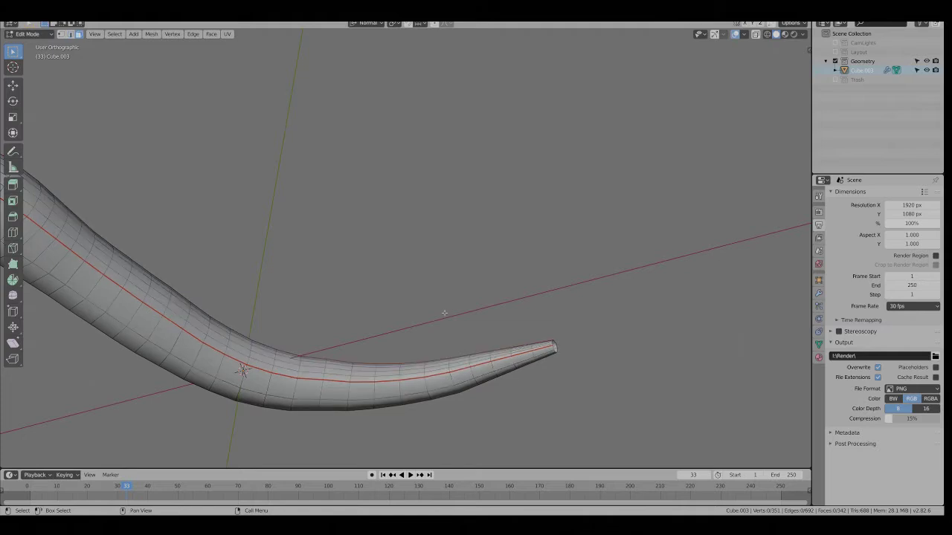
pyautogui.moveTo(564, 313)
pyautogui.mouseDown(button='middle')
pyautogui.moveTo(476, 387)
pyautogui.moveTo(548, 319)
pyautogui.mouseUp(button='middle')
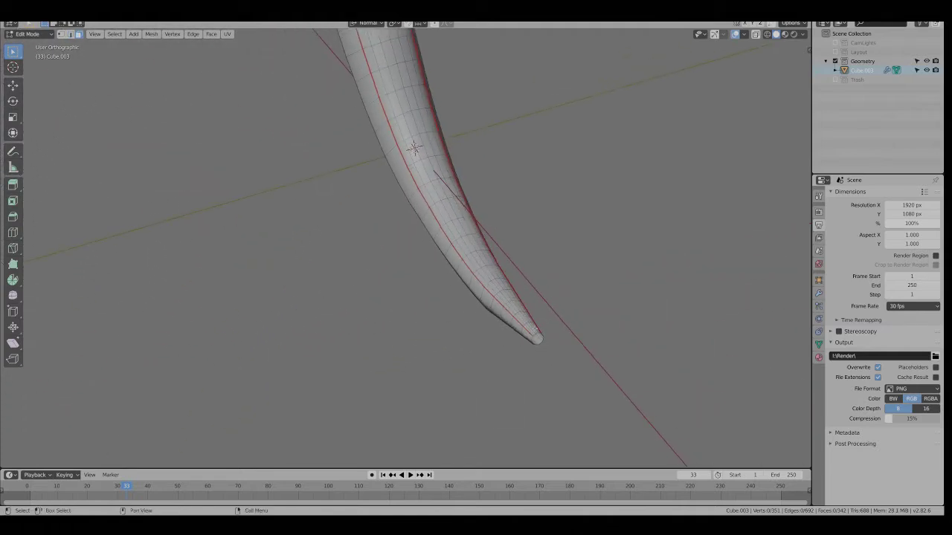
pyautogui.scroll(4, 548, 318)
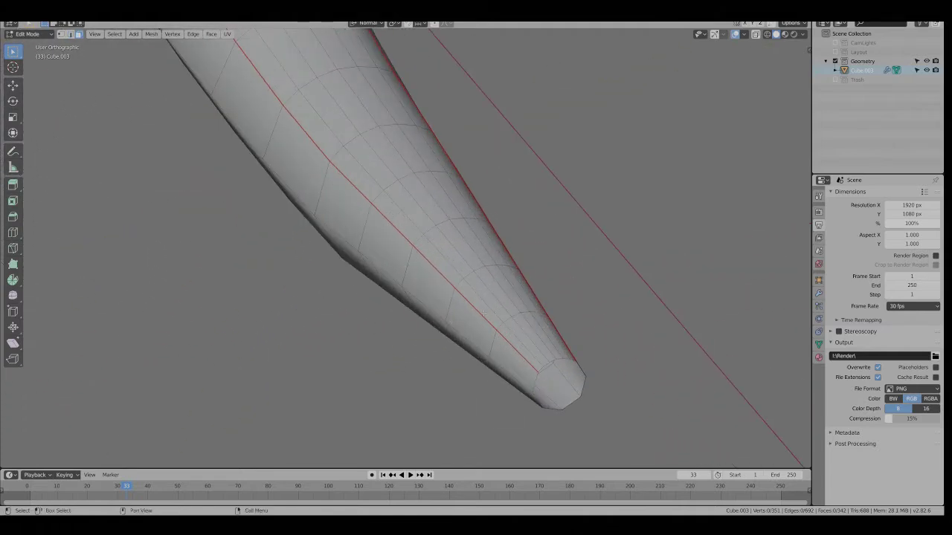
pyautogui.scroll(2, 479, 296)
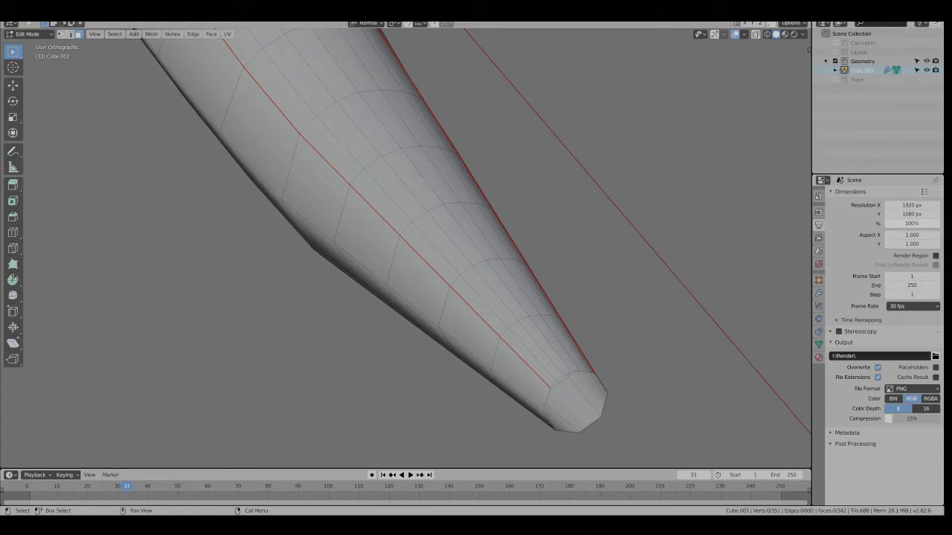
pyautogui.click(476, 299)
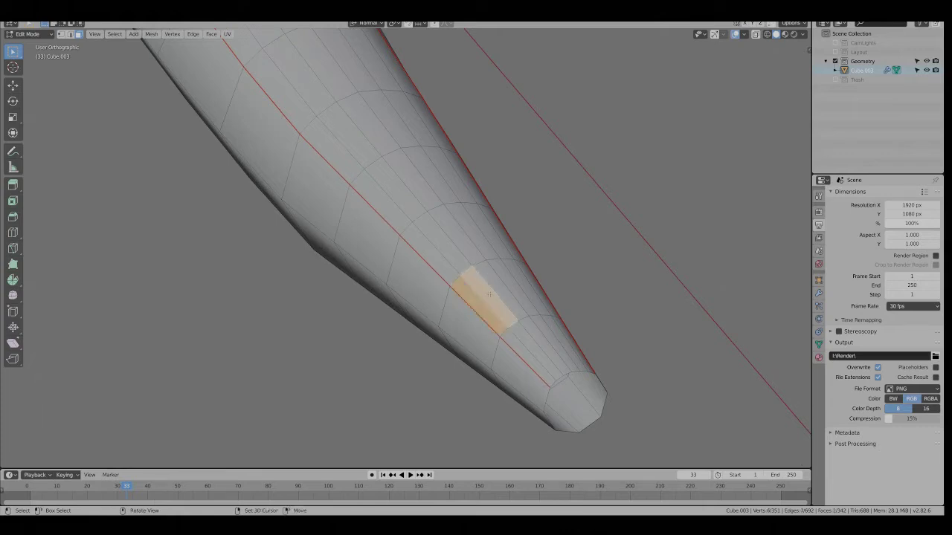
pyautogui.keyDown('shift'); pyautogui.click(497, 290); pyautogui.keyUp('shift')
pyautogui.moveTo(497, 290); pyautogui.dragTo(508, 391, button='middle')
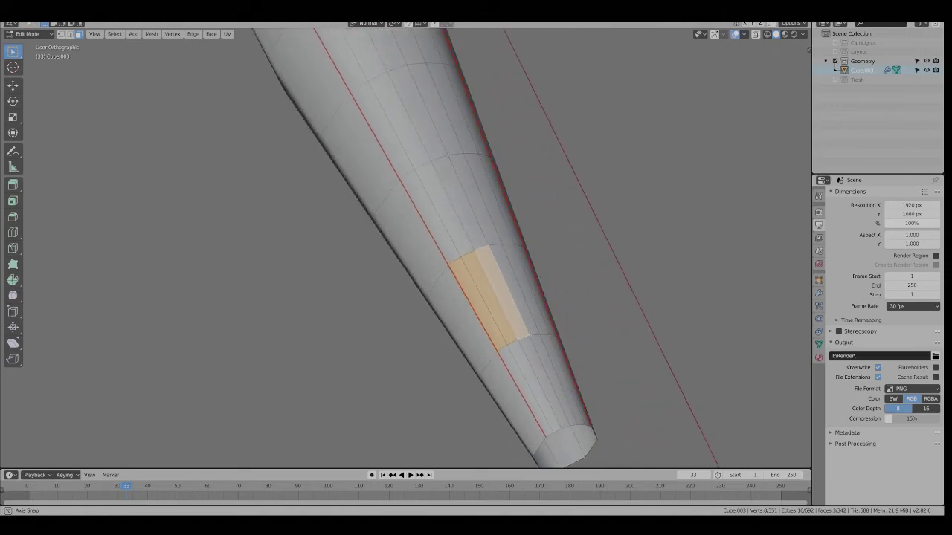
pyautogui.press('i')
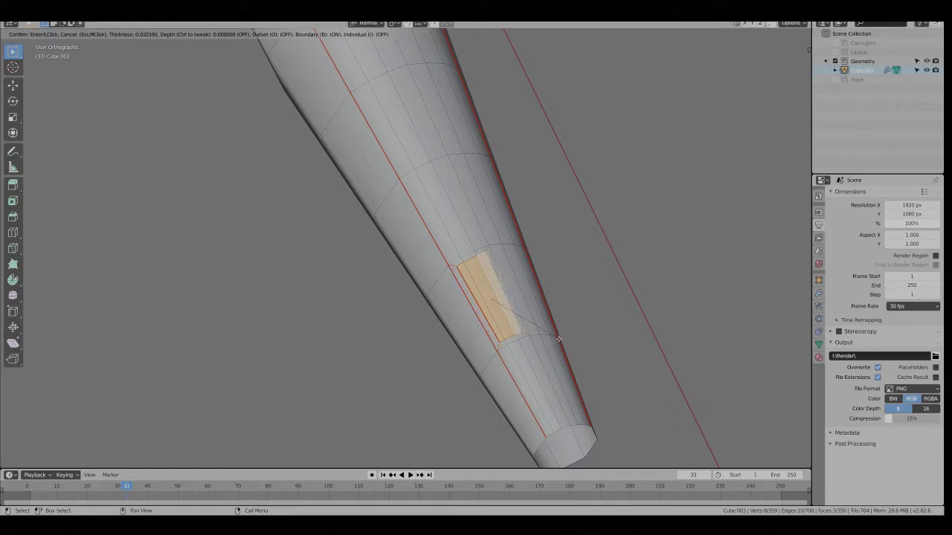
pyautogui.click(559, 339)
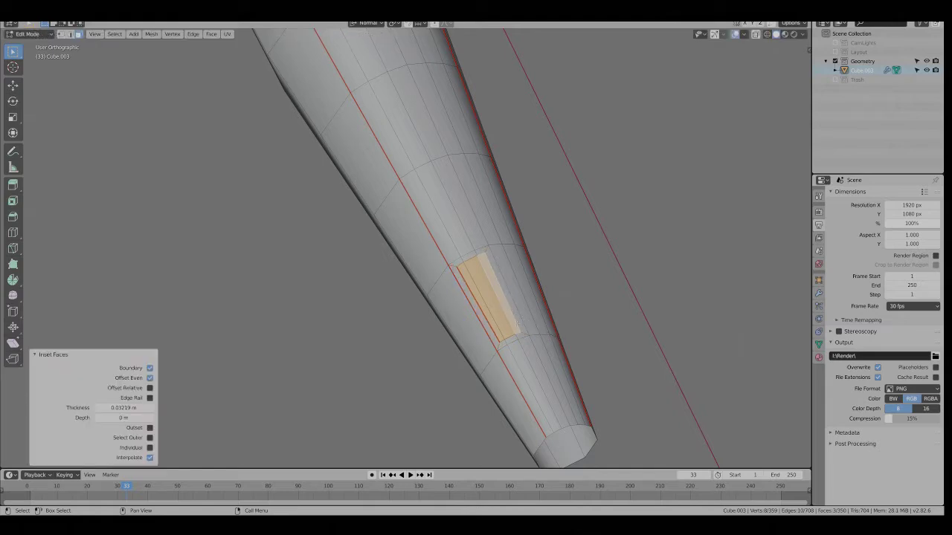
# Check the inset's shape from other angles and undo the inset
pyautogui.moveTo(401, 296); pyautogui.dragTo(447, 299, button='middle')
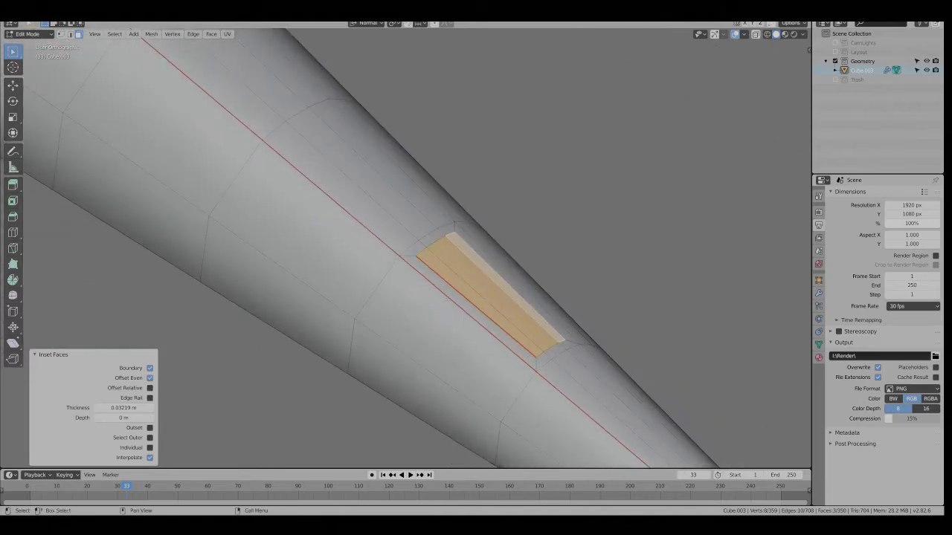
pyautogui.scroll(-3, 464, 294)
pyautogui.keyDown('shift'); pyautogui.moveTo(540, 263); pyautogui.dragTo(481, 337, button='middle'); pyautogui.keyUp('shift')
pyautogui.press('ctrl')
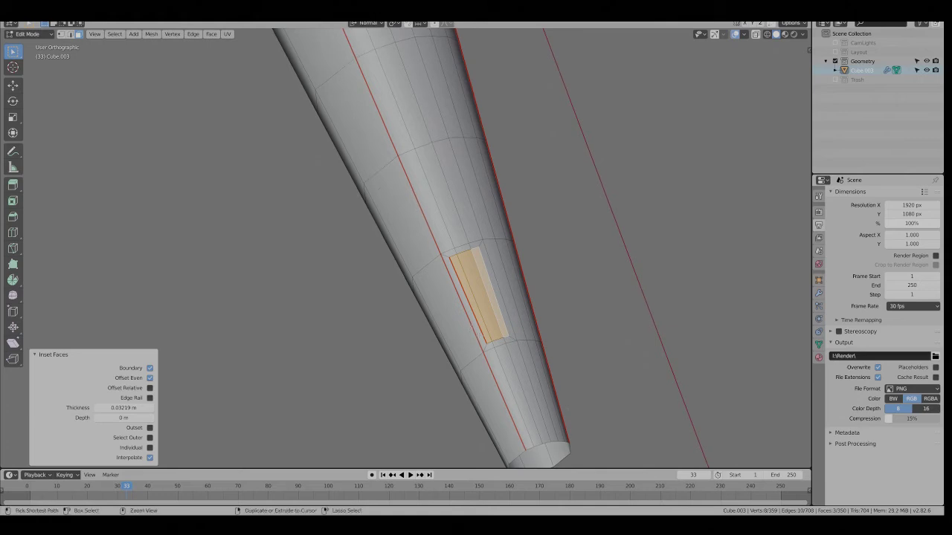
pyautogui.hotkey('ctrl', 'z')
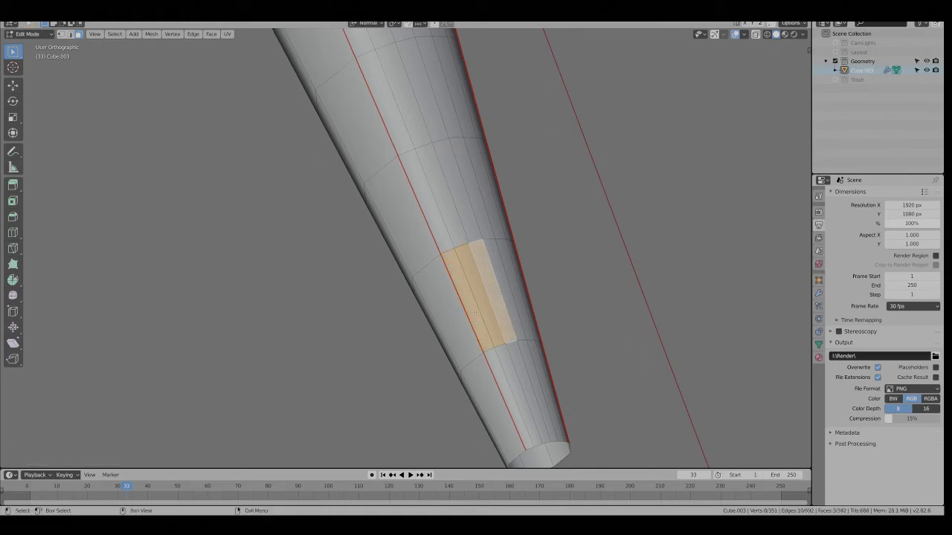
# Add one unslid loop cut around the tentacle through the middle of the three selected faces near the tip
pyautogui.press('ctrl')
pyautogui.hotkey('ctrl', 'r')
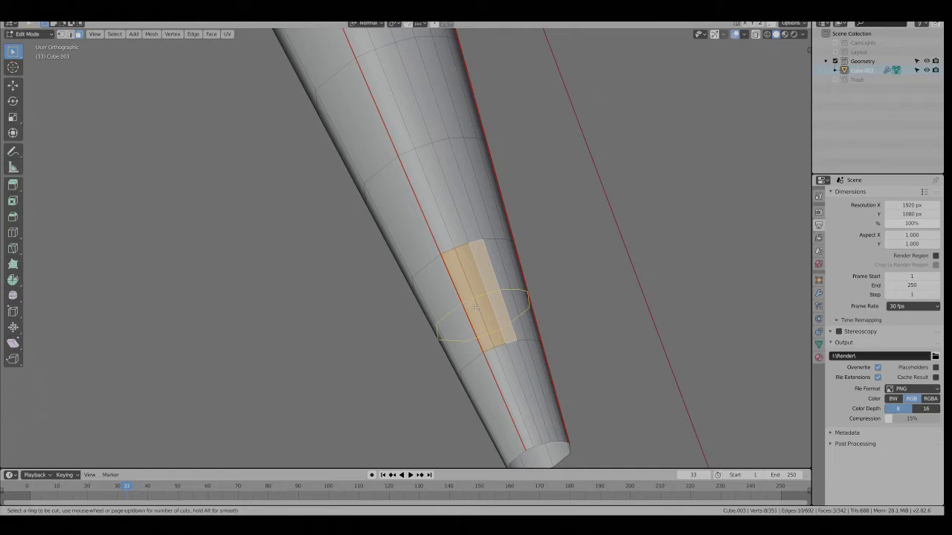
pyautogui.click(475, 306)
pyautogui.rightClick(474, 306)
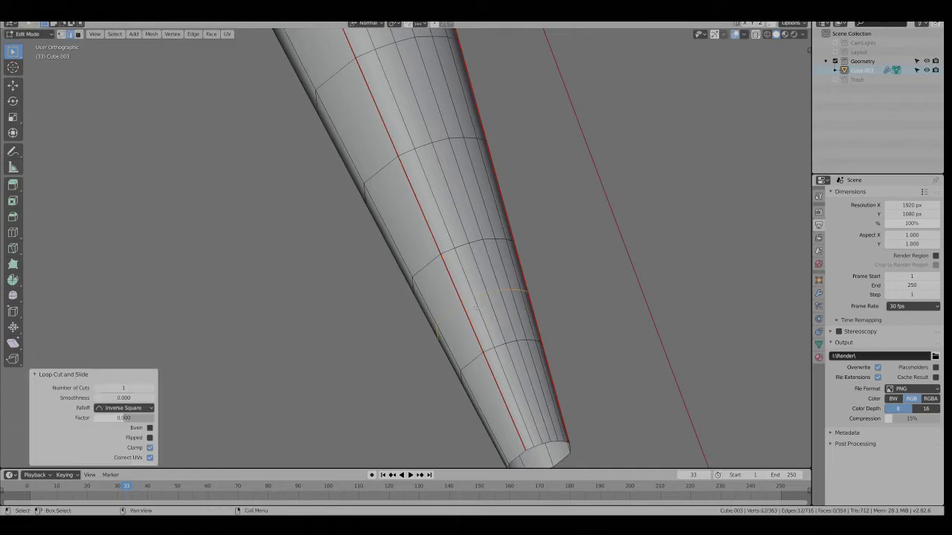
pyautogui.moveTo(412, 321); pyautogui.dragTo(426, 339, button='middle')
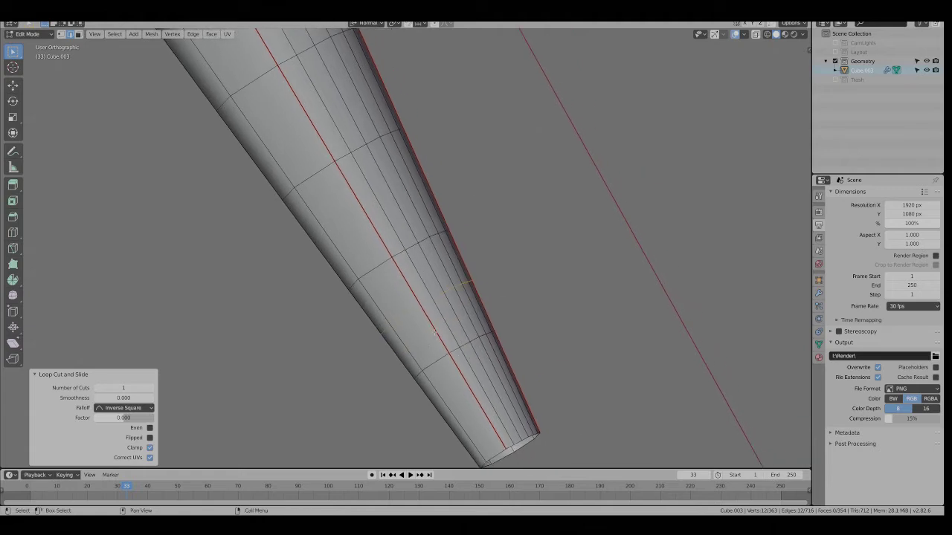
# Select the three shortened faces beside the seam on the tip side of the new loop and inset them about 0.021 m
pyautogui.hotkey('alt', 'a')
pyautogui.click(444, 326)
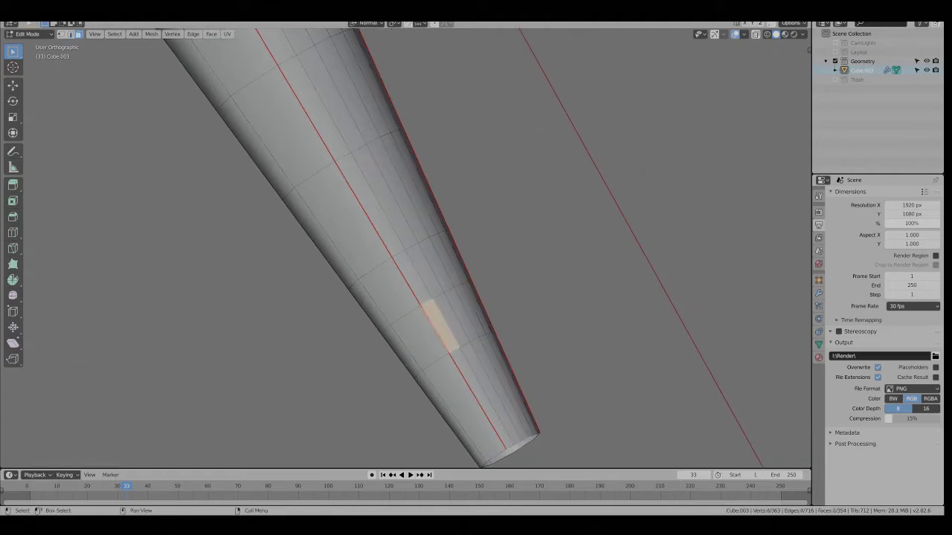
pyautogui.keyDown('shift'); pyautogui.click(454, 324); pyautogui.keyUp('shift')
pyautogui.keyDown('shift'); pyautogui.click(464, 322); pyautogui.keyUp('shift')
pyautogui.moveTo(415, 295); pyautogui.dragTo(446, 295, button='middle')
pyautogui.press('i')
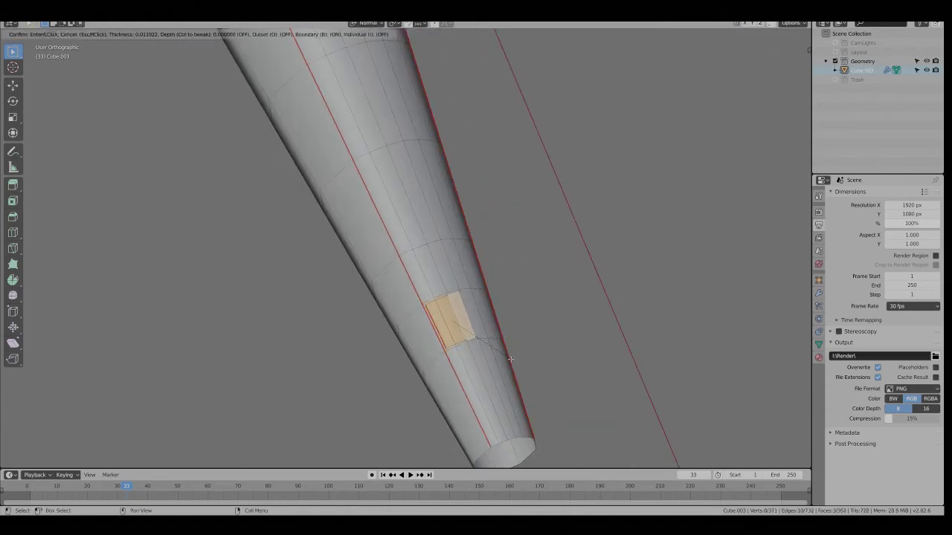
pyautogui.click(508, 360)
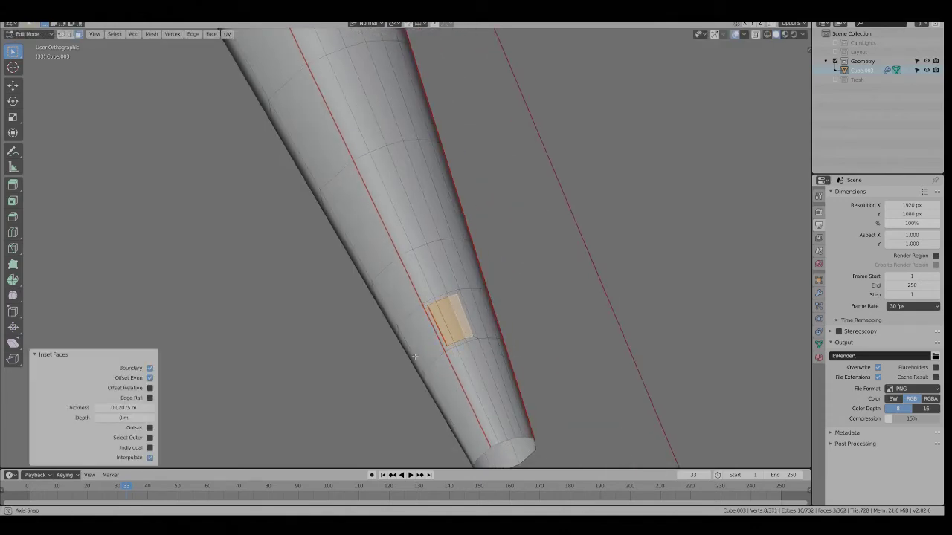
# Raise the inset faces about 0.04 m off the tentacle's surface and extrude them about 0.099 m along their normal
pyautogui.moveTo(419, 358); pyautogui.dragTo(456, 315, button='middle')
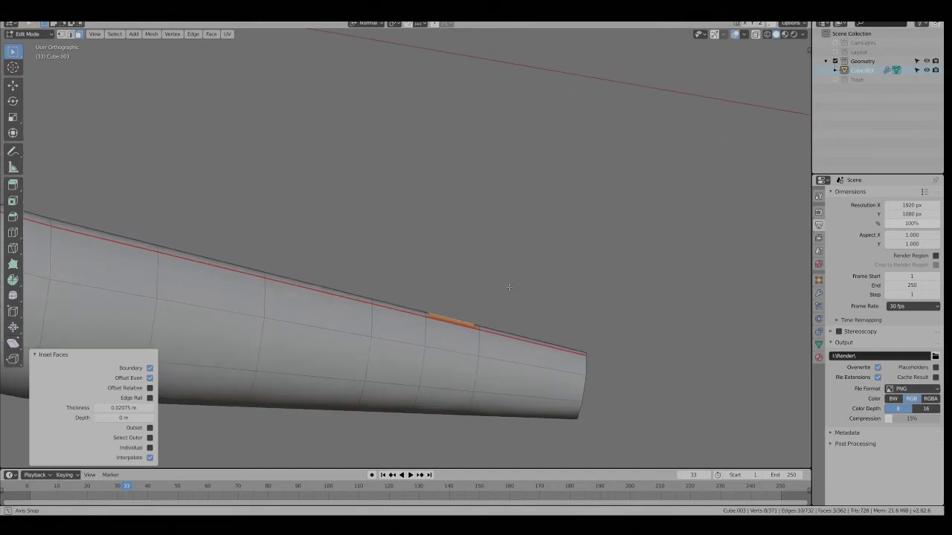
pyautogui.scroll(2, 457, 315)
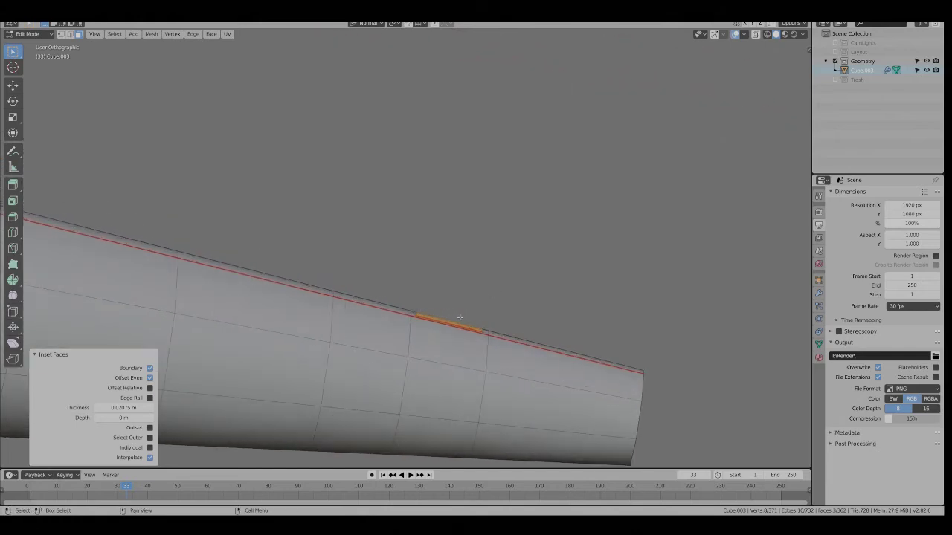
pyautogui.press('g')
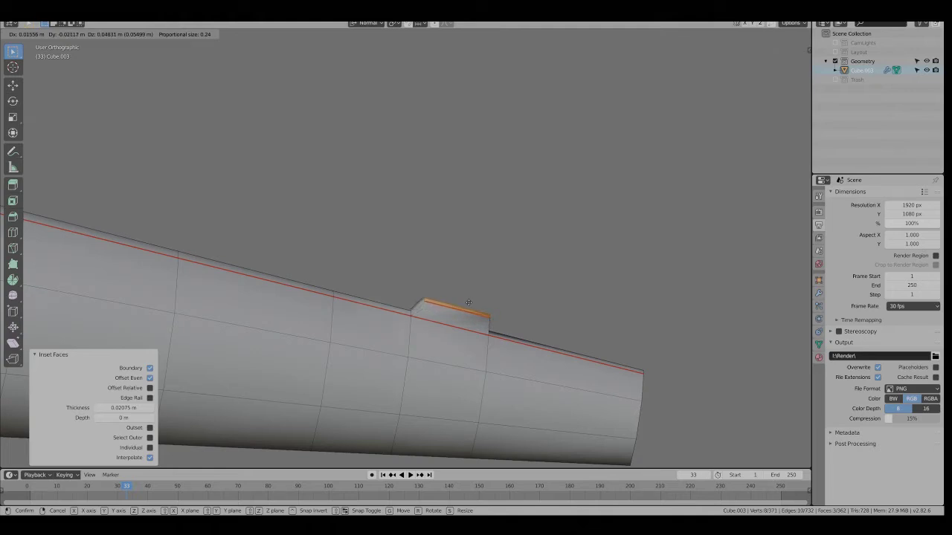
pyautogui.click(467, 306)
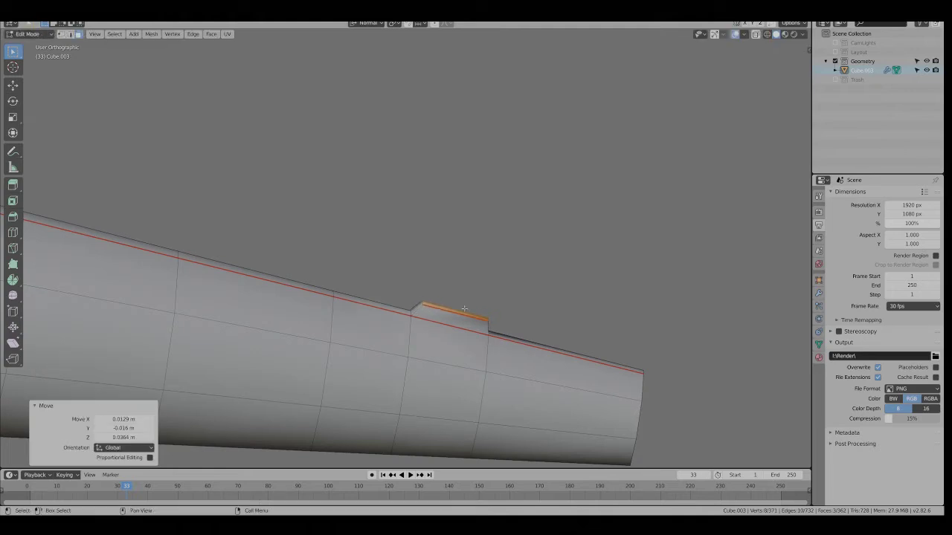
pyautogui.press('e')
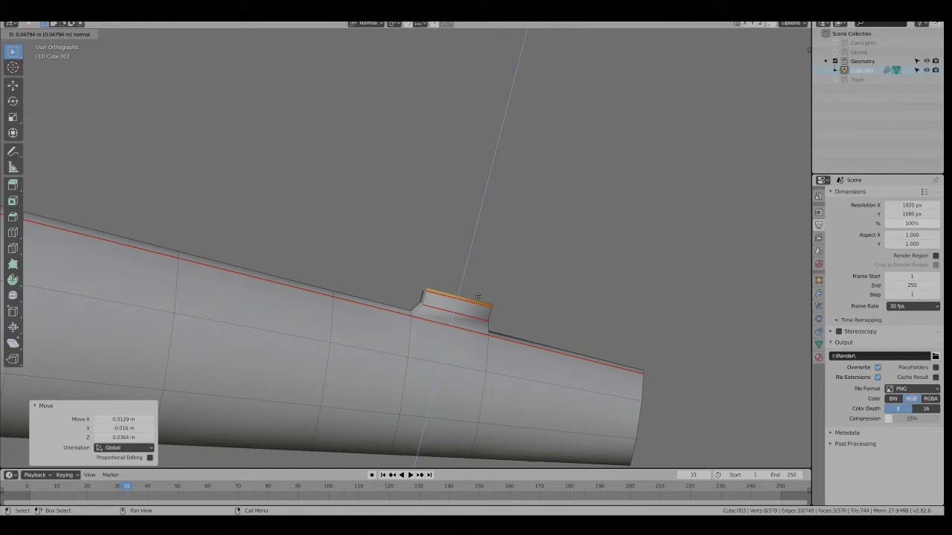
pyautogui.click(488, 284)
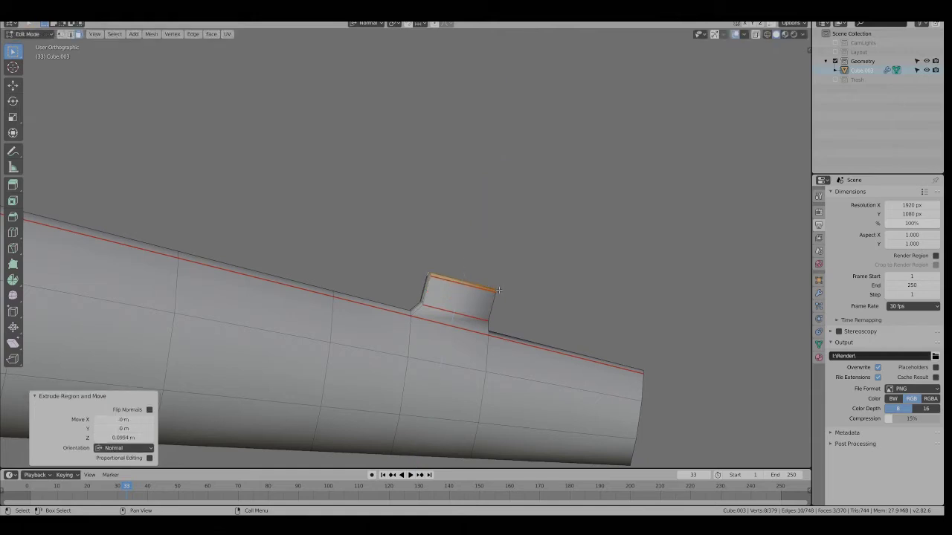
# Rotate the extruded end faces about 40° toward the tentacle's tip and scale them to about 0.587
pyautogui.moveTo(498, 296); pyautogui.dragTo(497, 257, button='middle')
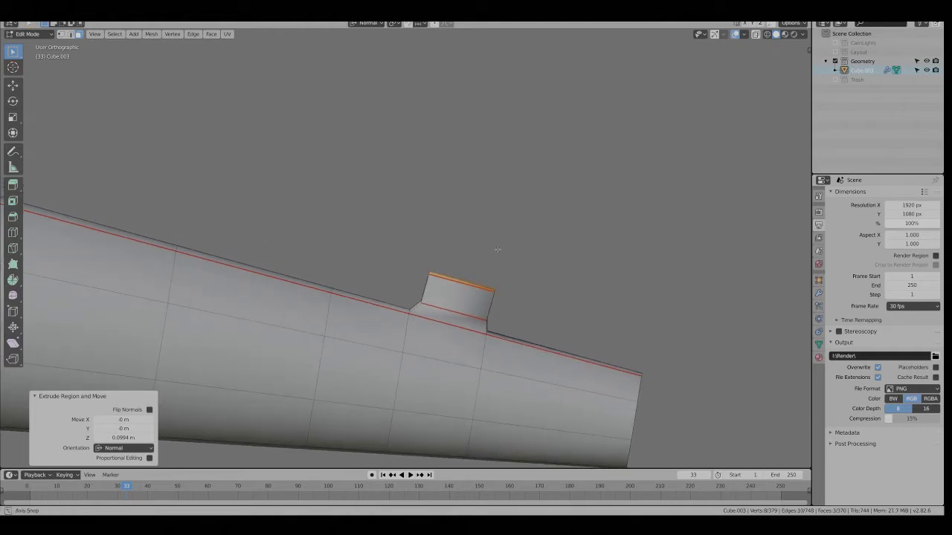
pyautogui.press('r')
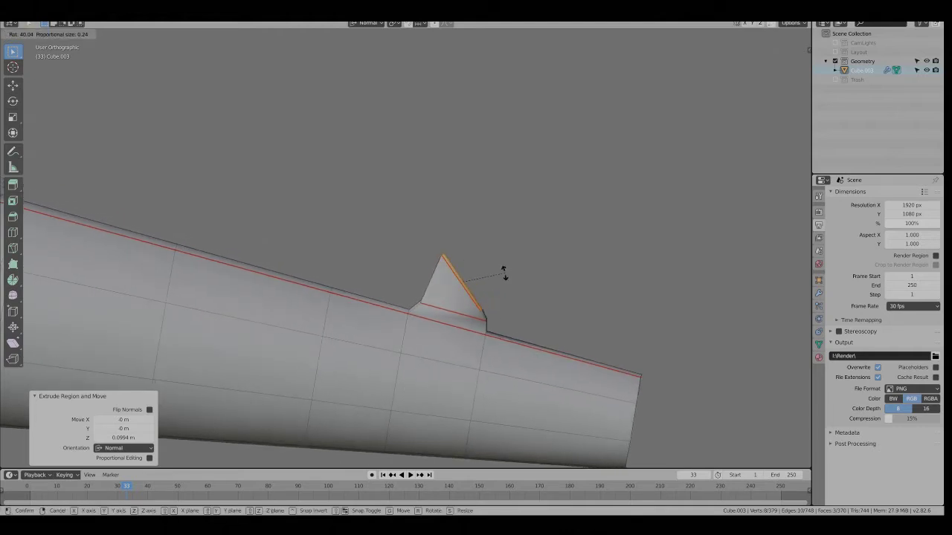
pyautogui.click(504, 271)
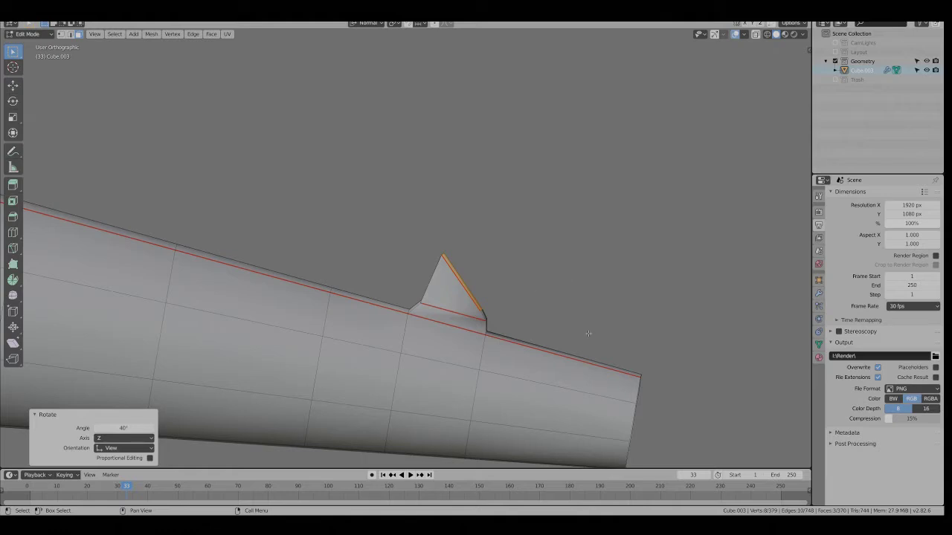
pyautogui.press('s')
pyautogui.click(531, 305)
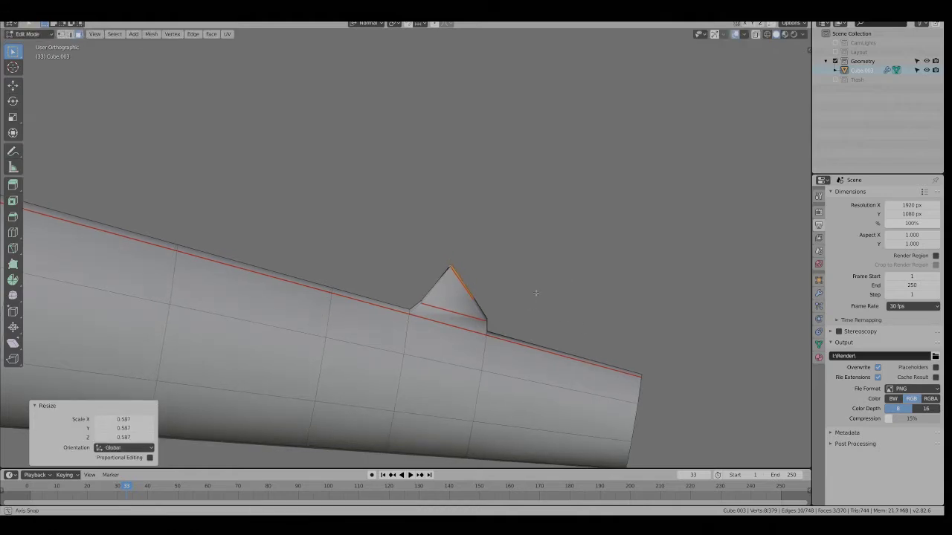
# Move the end faces about 0.098 m toward the tentacle's tip and rotate them a further 12°
pyautogui.press('g')
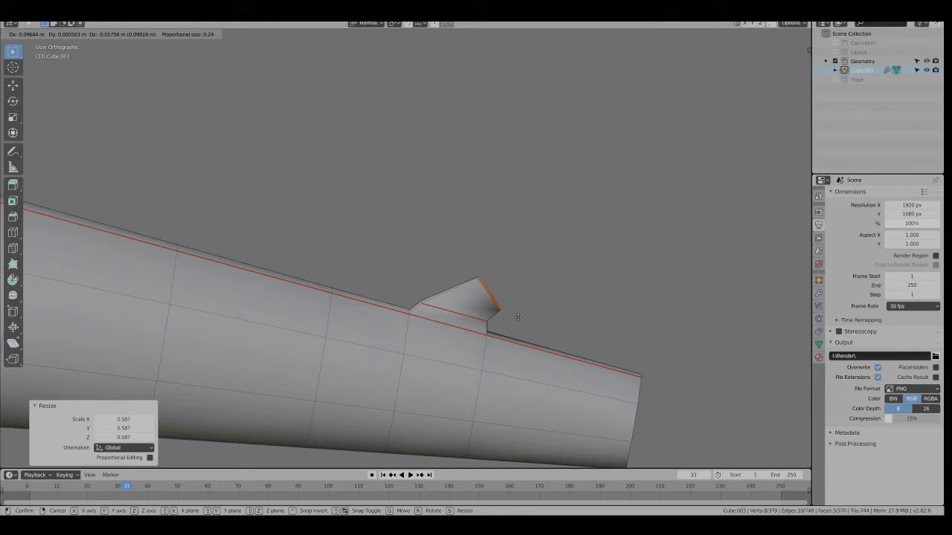
pyautogui.click(518, 318)
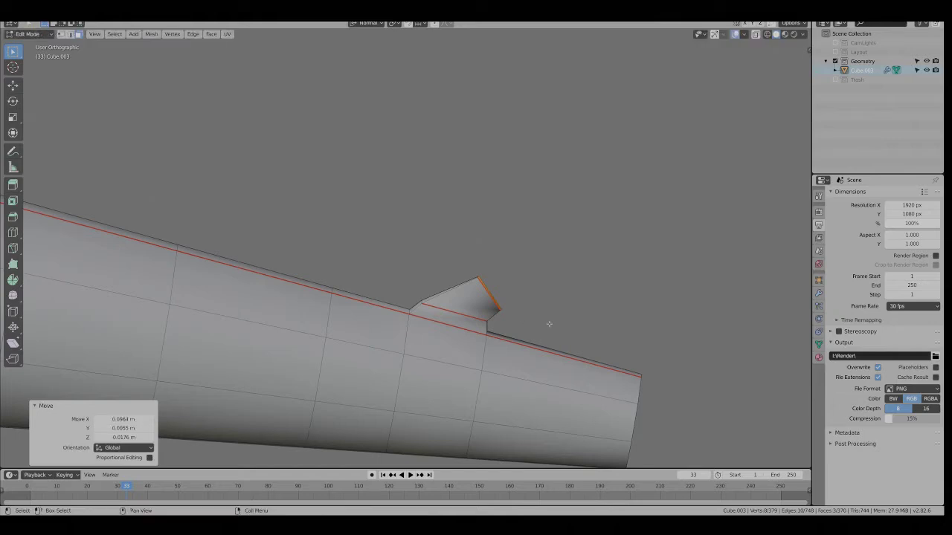
pyautogui.press('r')
pyautogui.click(534, 330)
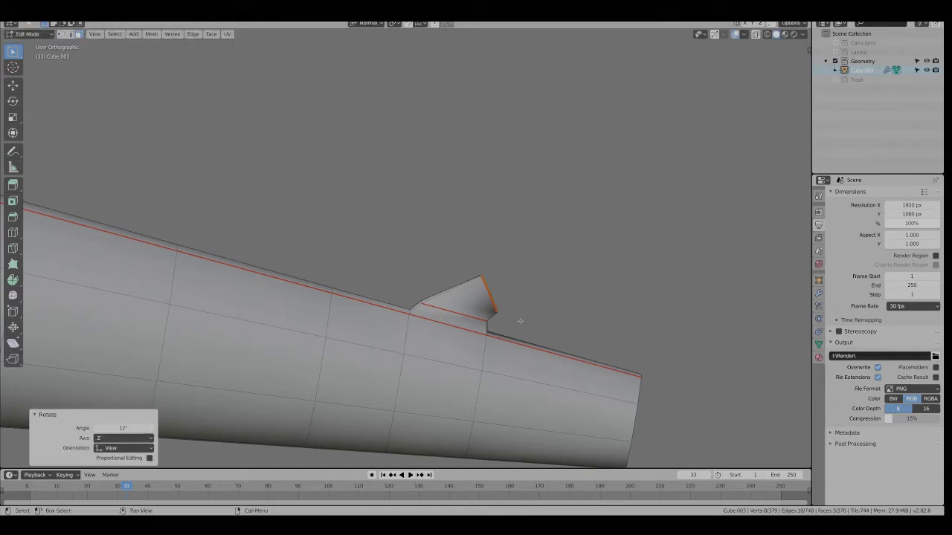
# Extrude the end faces about 0.127 m along their normal and rotate the new end by about 31.7°
pyautogui.press('e')
pyautogui.click(566, 318)
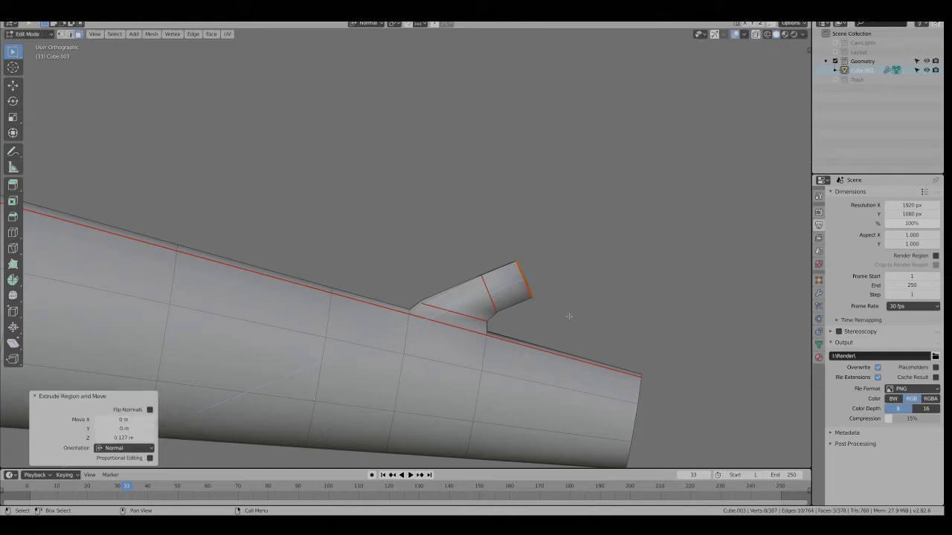
pyautogui.press('r')
pyautogui.click(553, 334)
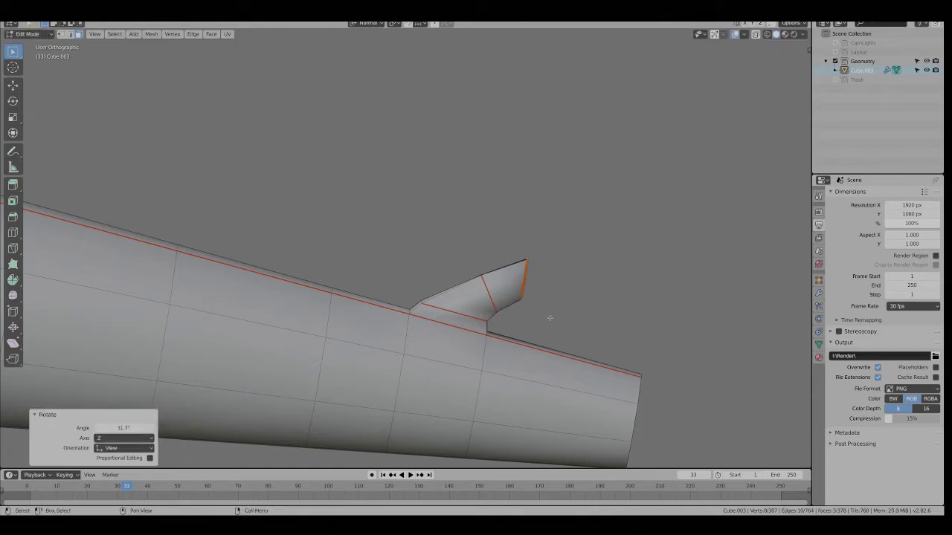
# Lower the new end faces about 0.06 m toward the tentacle's surface and scale them to about 0.602
pyautogui.press('g')
pyautogui.click(551, 333)
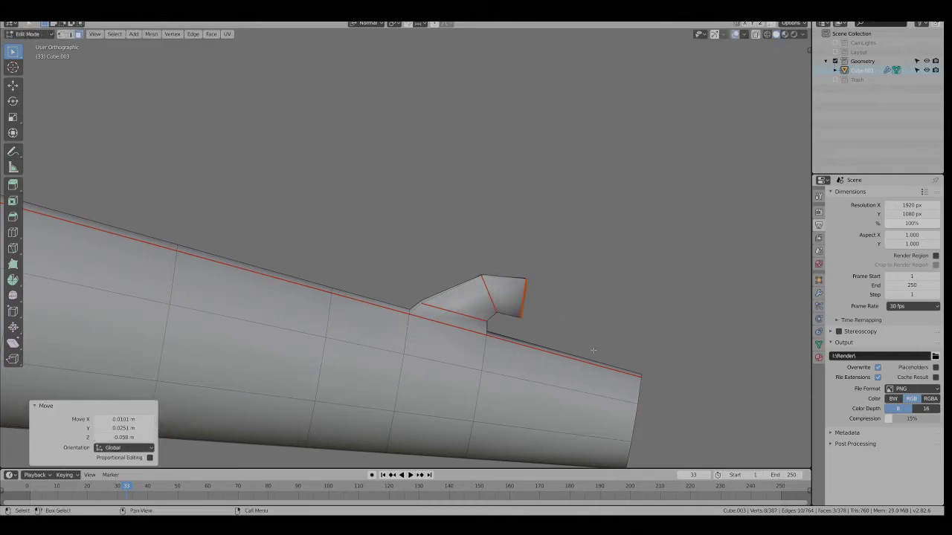
pyautogui.press('s')
pyautogui.click(563, 334)
# Extrude the hook's end faces about 0.109 m along their normal toward the tentacle's tip
pyautogui.moveTo(548, 297)
pyautogui.mouseDown(button='middle')
pyautogui.moveTo(431, 336)
pyautogui.moveTo(367, 344)
pyautogui.moveTo(557, 327)
pyautogui.moveTo(542, 308)
pyautogui.mouseUp(button='middle')
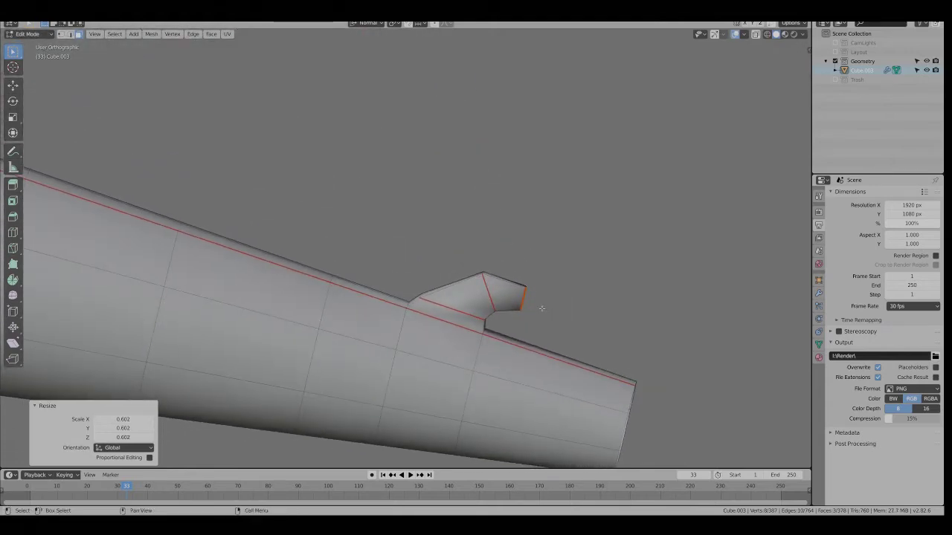
pyautogui.press('e')
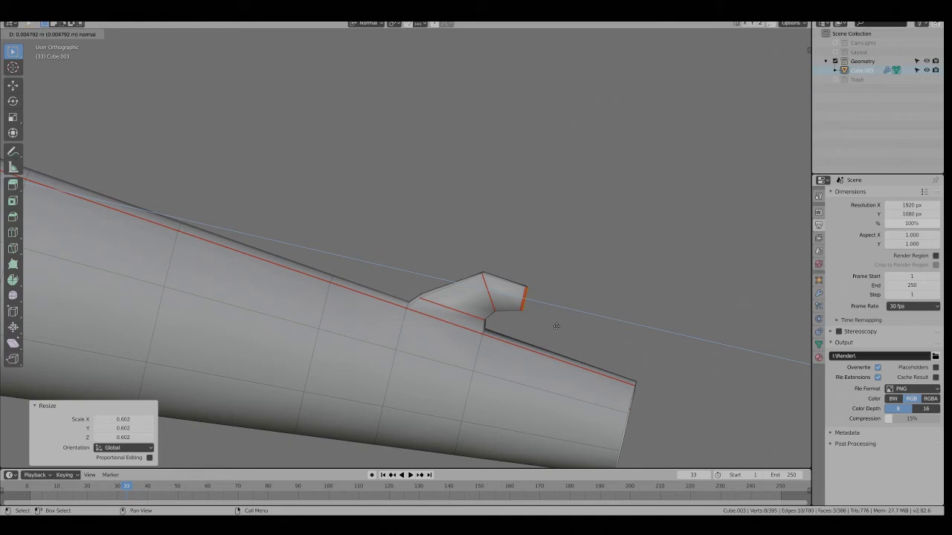
pyautogui.click(559, 316)
# Rotate the new end faces by about 11.3° and scale them to about 0.49
pyautogui.moveTo(557, 315); pyautogui.dragTo(546, 301, button='middle')
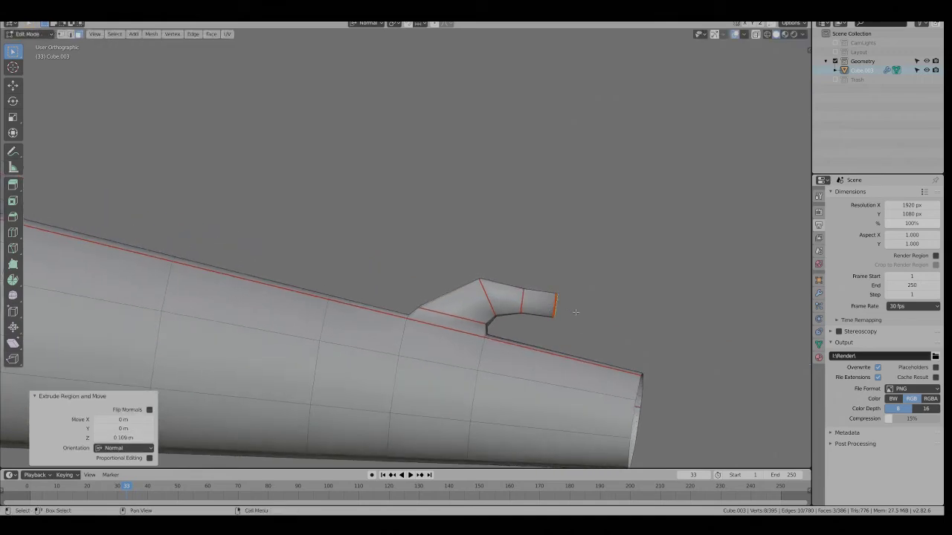
pyautogui.press('r')
pyautogui.click(575, 317)
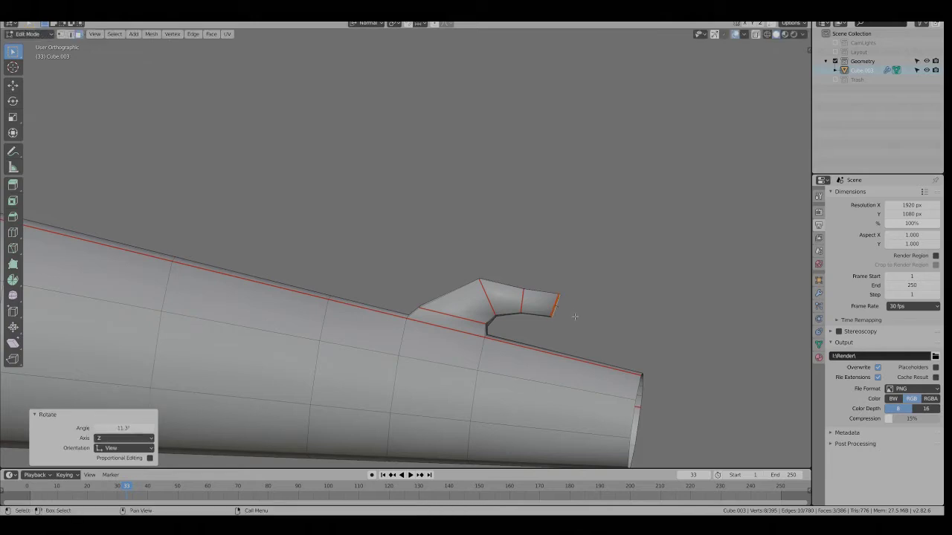
pyautogui.press('s')
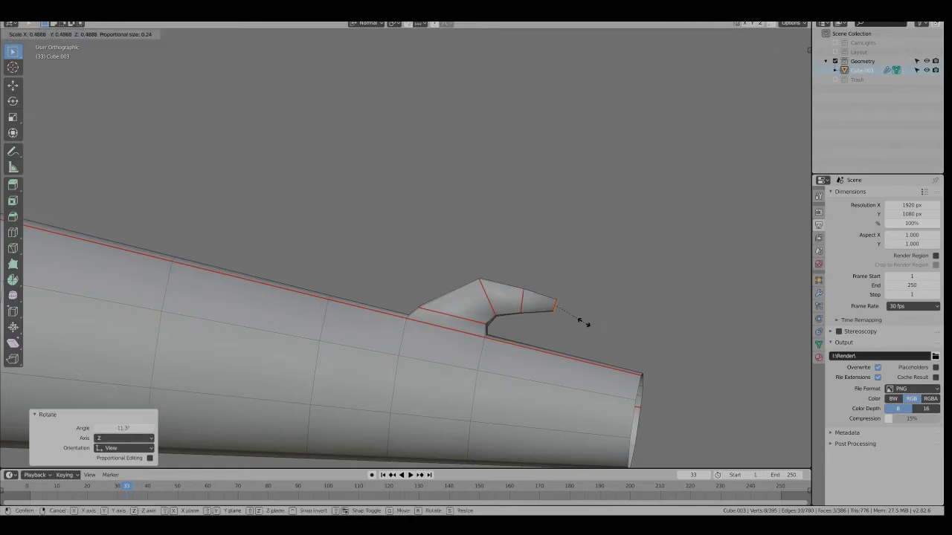
pyautogui.click(578, 321)
# Check the smoothed hook, and make the edge loop at its bend circular with LoopTools Circle
pyautogui.moveTo(569, 296); pyautogui.dragTo(412, 328, button='middle')
pyautogui.press('Tab')
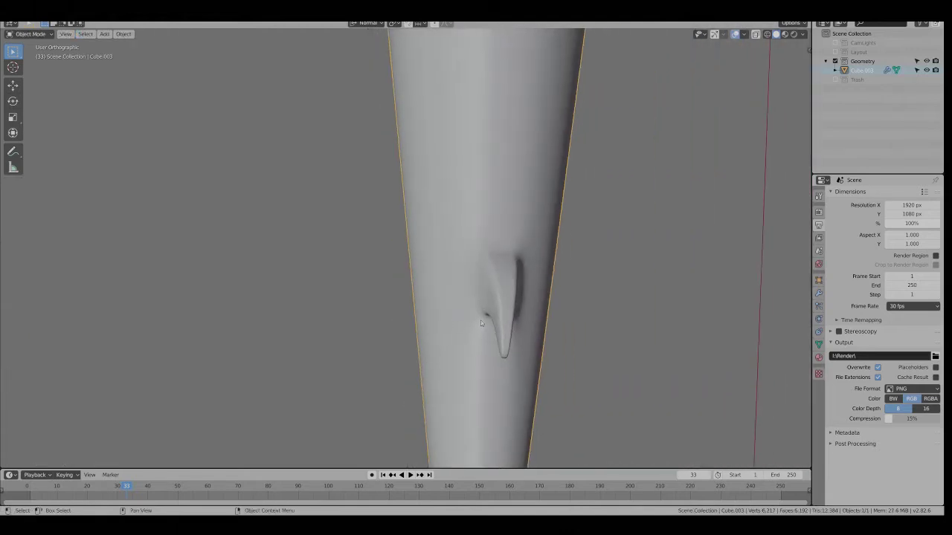
pyautogui.moveTo(480, 321); pyautogui.dragTo(535, 313, button='middle')
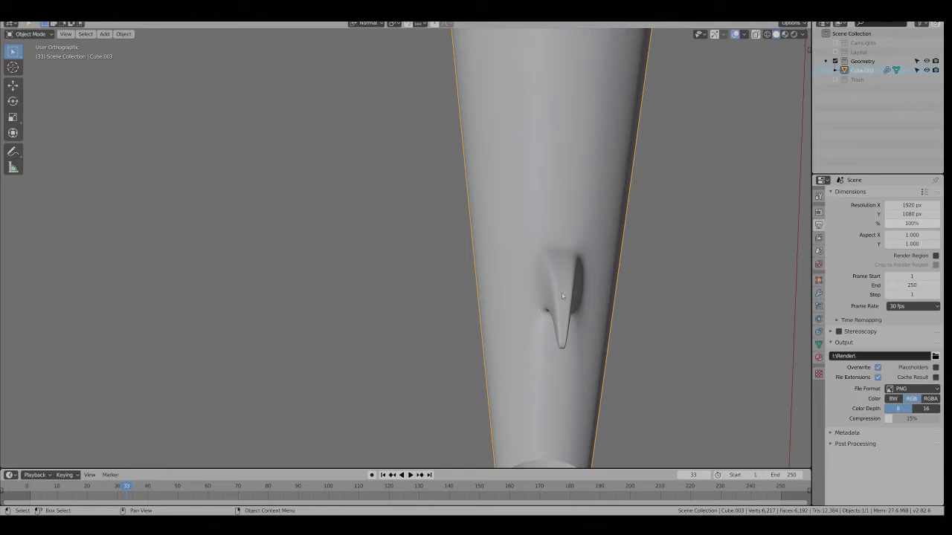
pyautogui.press('Tab')
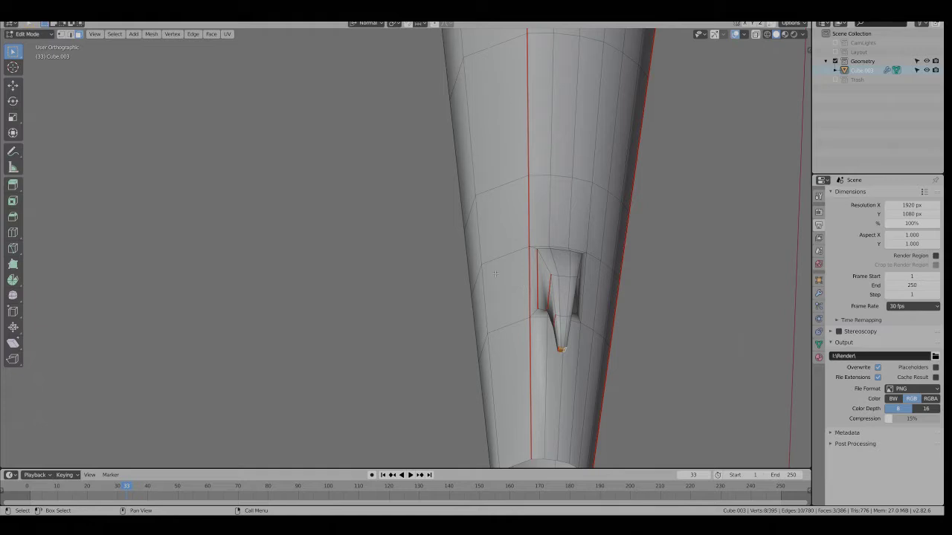
pyautogui.press('2')
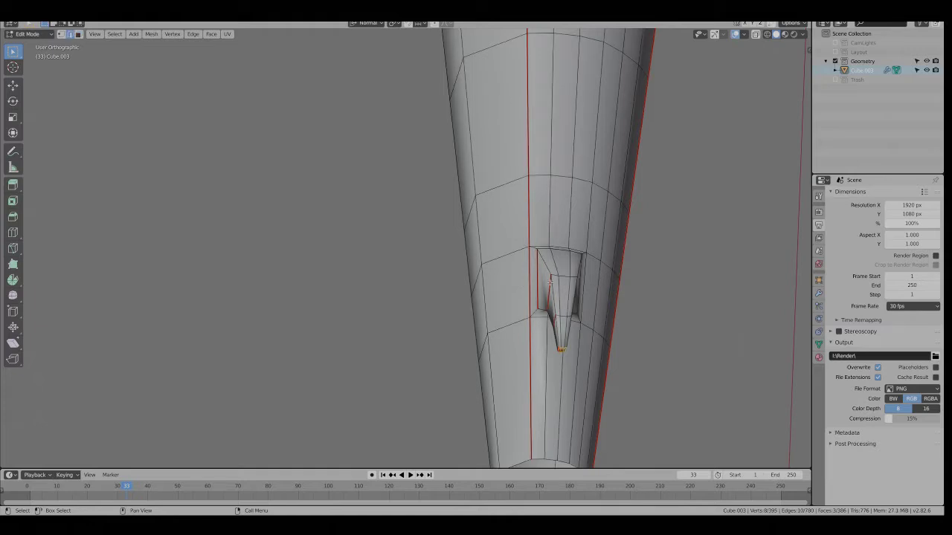
pyautogui.keyDown('alt'); pyautogui.click(564, 276); pyautogui.keyUp('alt')
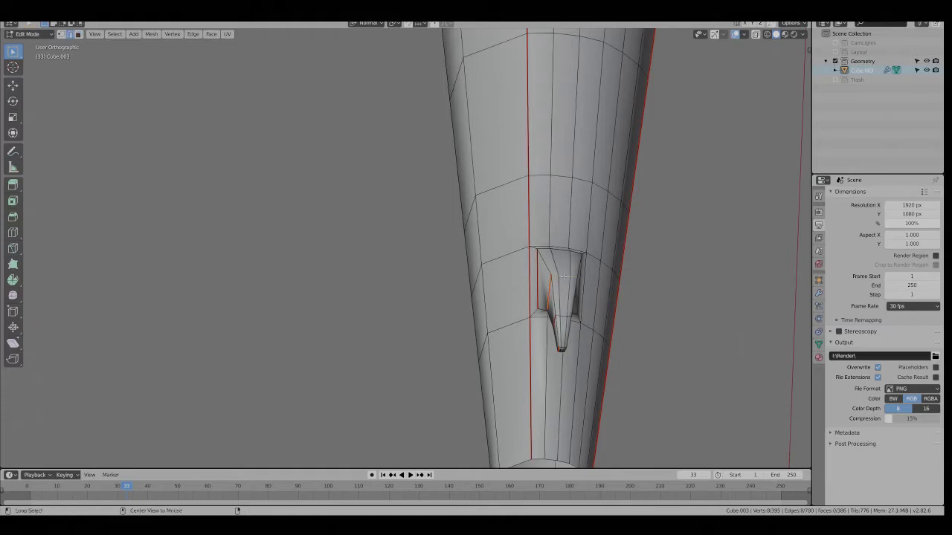
pyautogui.moveTo(564, 277); pyautogui.dragTo(544, 330, button='middle')
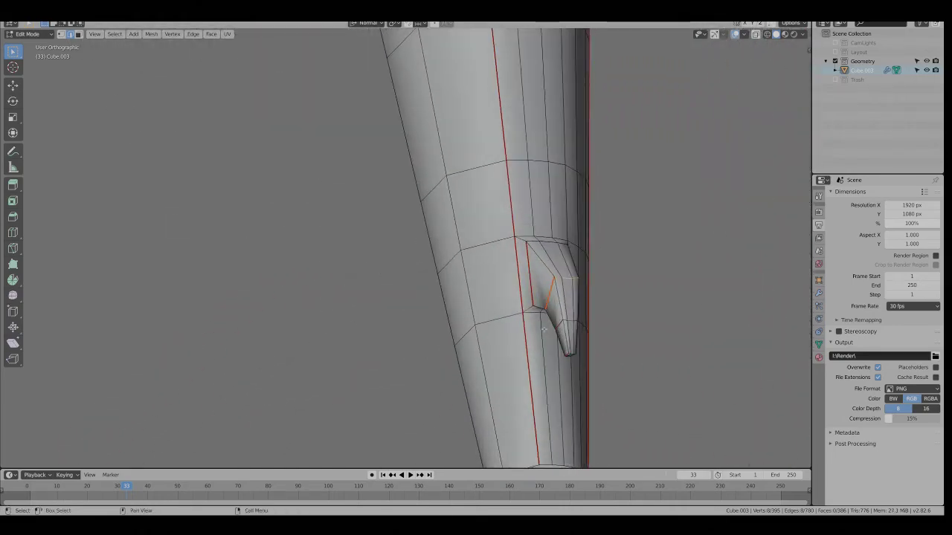
pyautogui.rightClick(633, 124)
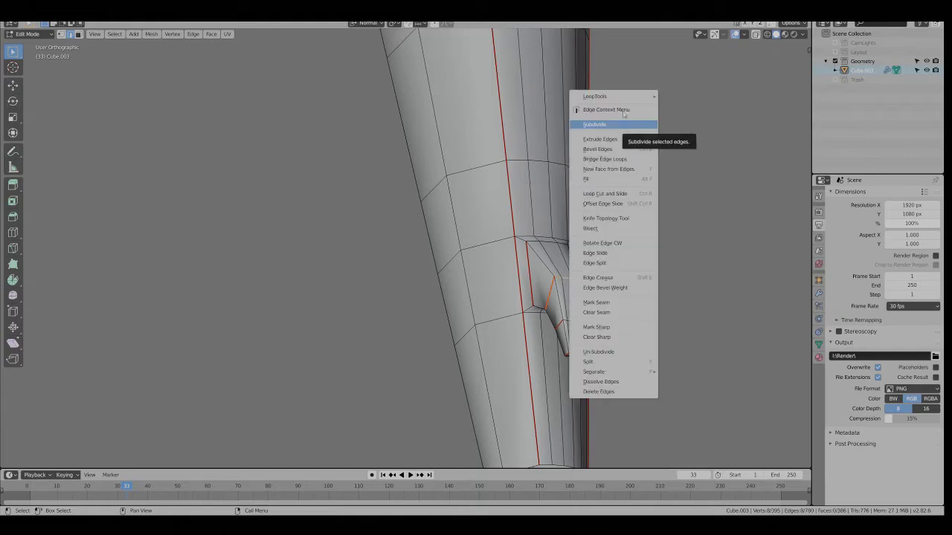
pyautogui.moveTo(614, 98)
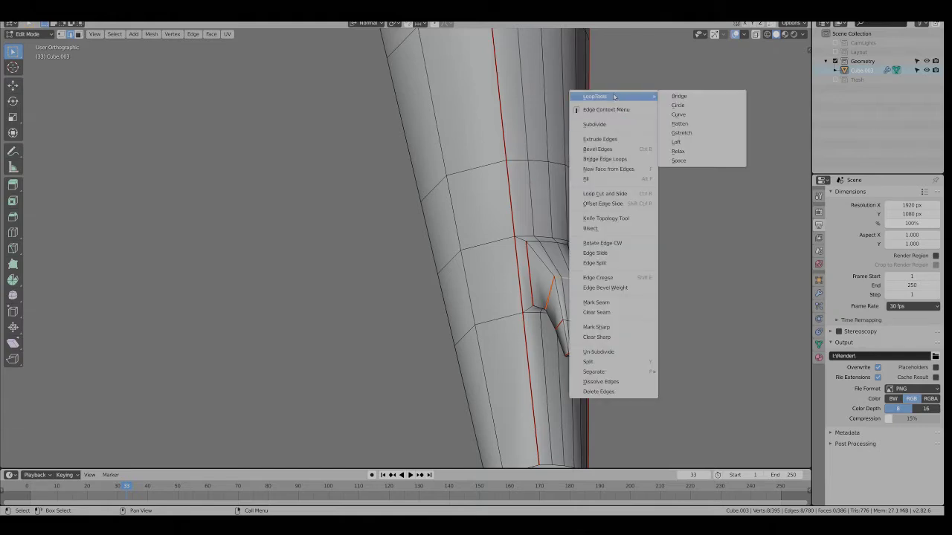
pyautogui.click(679, 106)
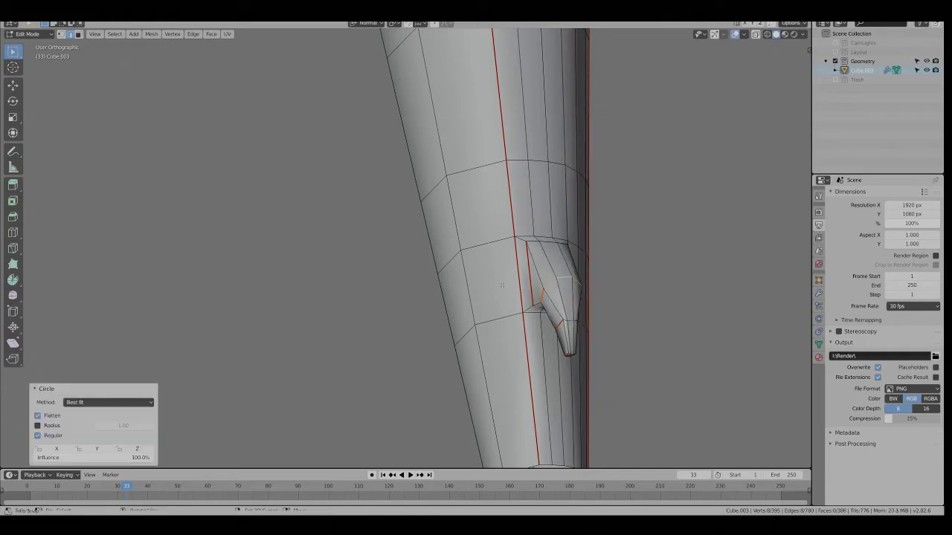
pyautogui.moveTo(685, 110); pyautogui.dragTo(581, 270, button='middle')
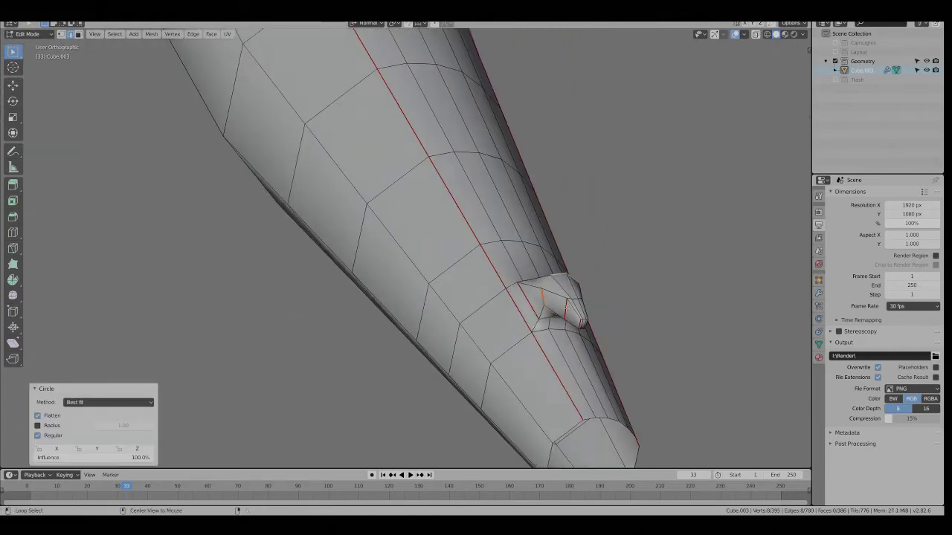
# Make the next edge loop between the hook's bend and its tip circular with LoopTools Circle
pyautogui.hotkey('ctrl', 'z')
pyautogui.rightClick(623, 192)
pyautogui.moveTo(629, 193)
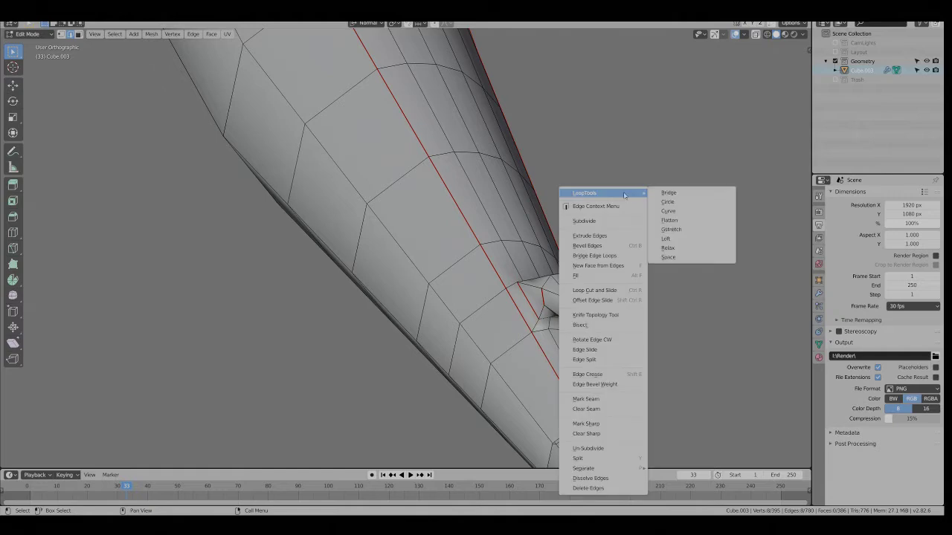
pyautogui.click(671, 206)
pyautogui.keyDown('shift'); pyautogui.moveTo(603, 341); pyautogui.dragTo(538, 321, button='middle'); pyautogui.keyUp('shift')
pyautogui.scroll(4, 537, 320)
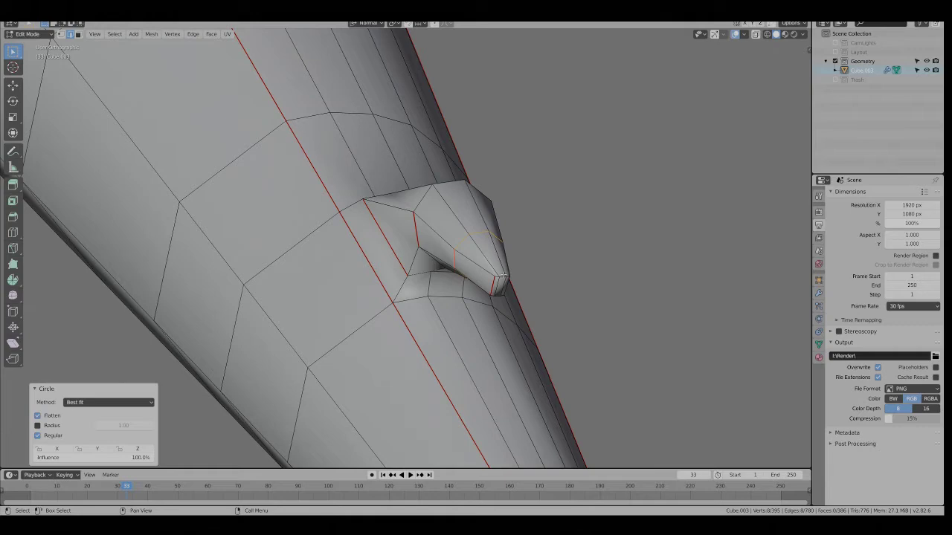
# Select all the end faces at the hook's tip using X-ray and make them circular with LoopTools Circle
pyautogui.keyDown('alt'); pyautogui.click(505, 278); pyautogui.keyUp('alt')
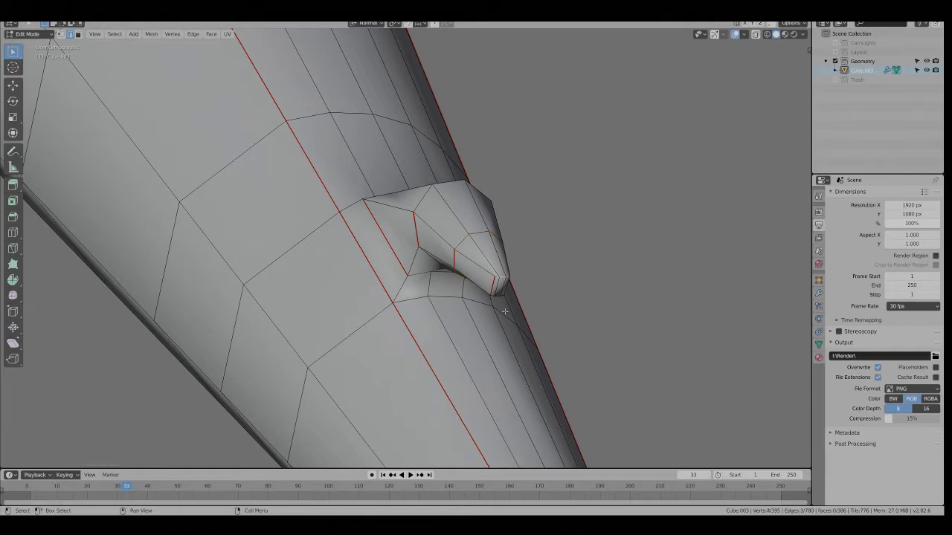
pyautogui.scroll(4, 503, 312)
pyautogui.moveTo(482, 303); pyautogui.dragTo(606, 259, button='middle')
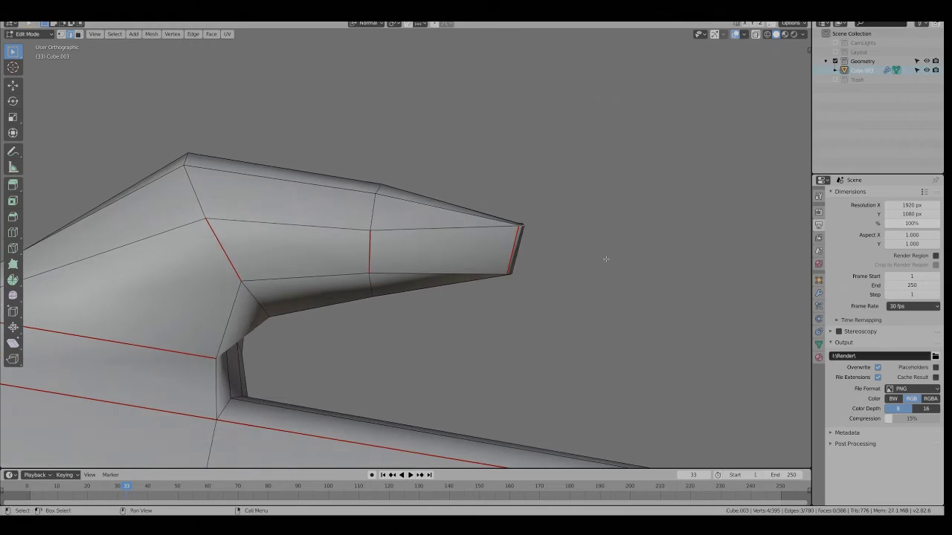
pyautogui.hotkey('alt', 'z')
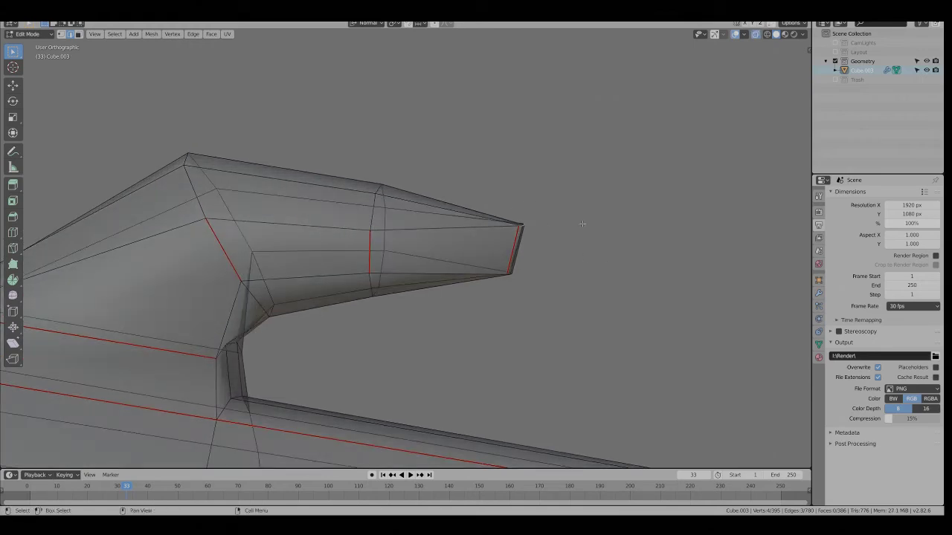
pyautogui.press('b')
pyautogui.moveTo(547, 215); pyautogui.dragTo(499, 293)
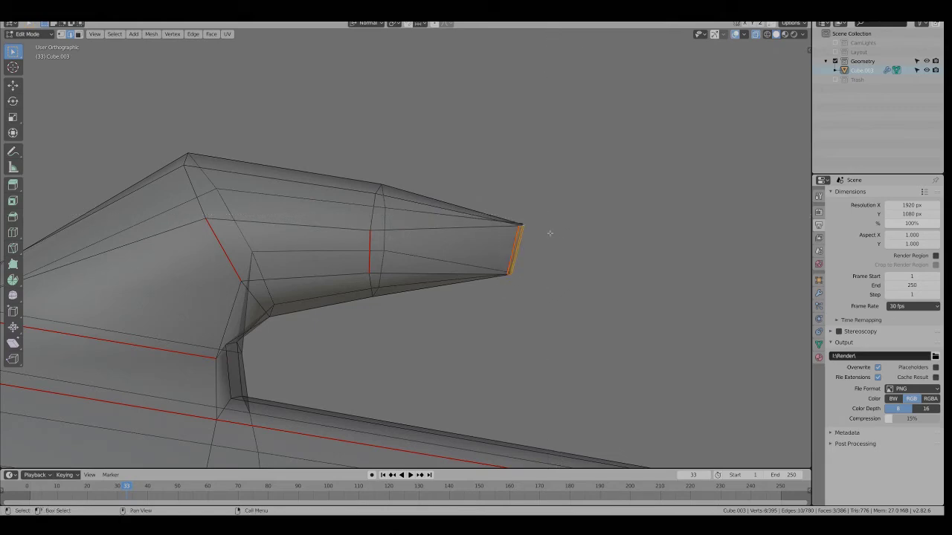
pyautogui.moveTo(549, 233); pyautogui.dragTo(589, 156, button='middle')
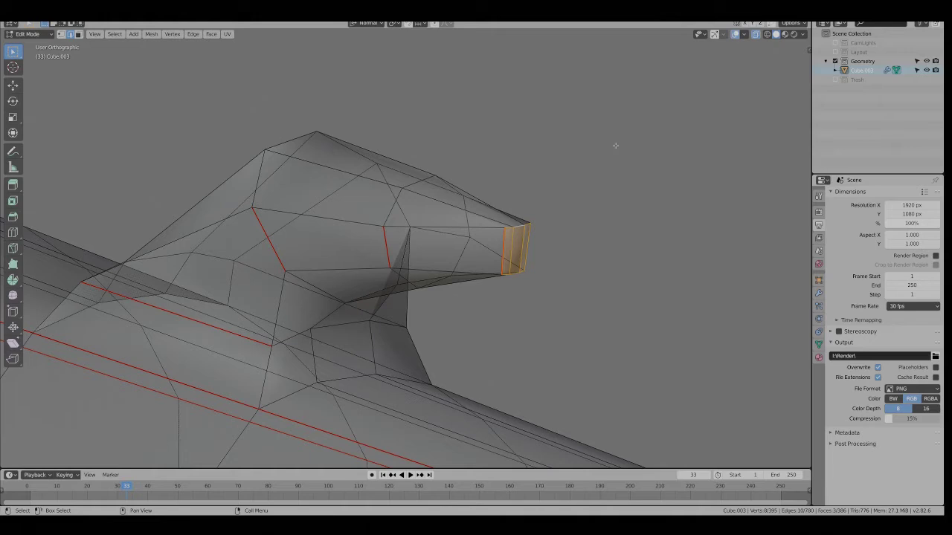
pyautogui.rightClick(615, 146)
pyautogui.moveTo(617, 144)
pyautogui.click(663, 153)
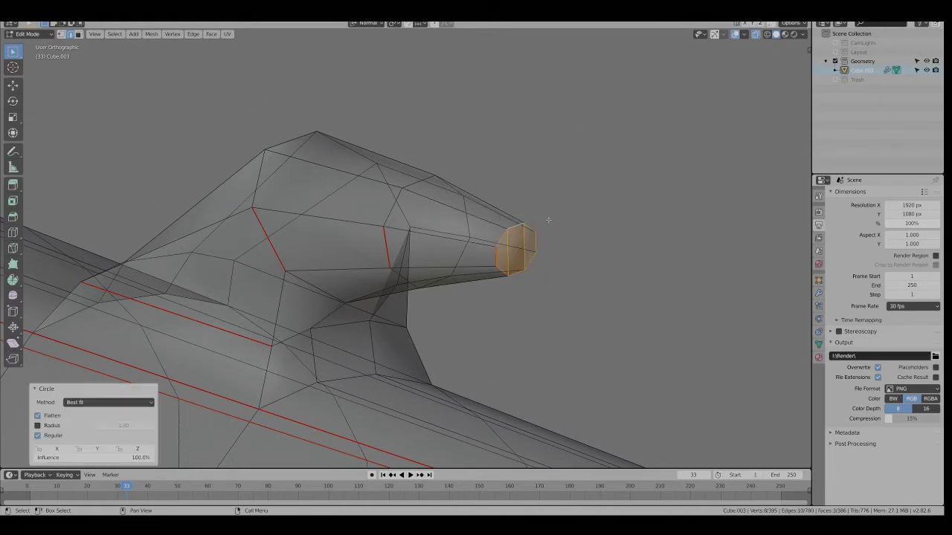
# Examine the smoothed hook in Object Mode from several angles and compare it with its edit mesh
pyautogui.press('Tab')
pyautogui.scroll(-5, 521, 242)
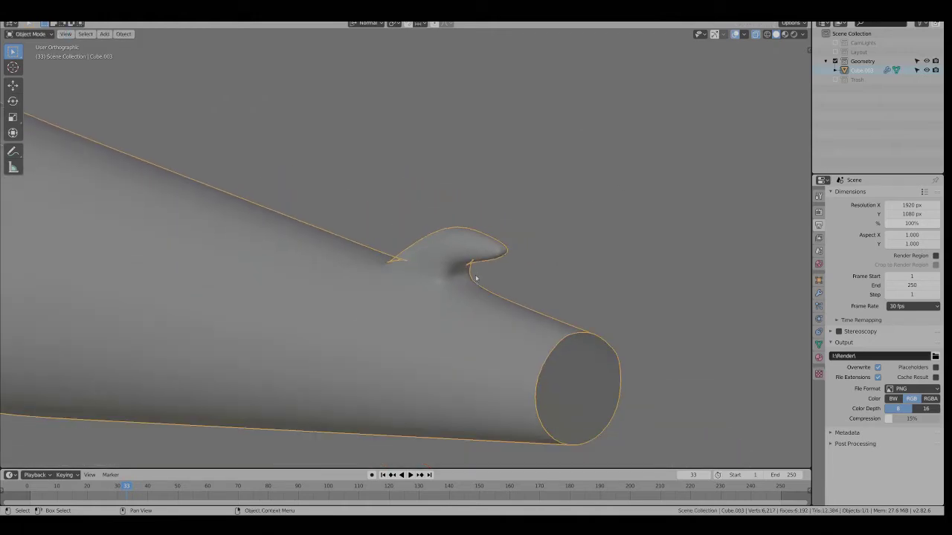
pyautogui.moveTo(416, 244); pyautogui.dragTo(446, 265, button='middle')
pyautogui.press('Tab')
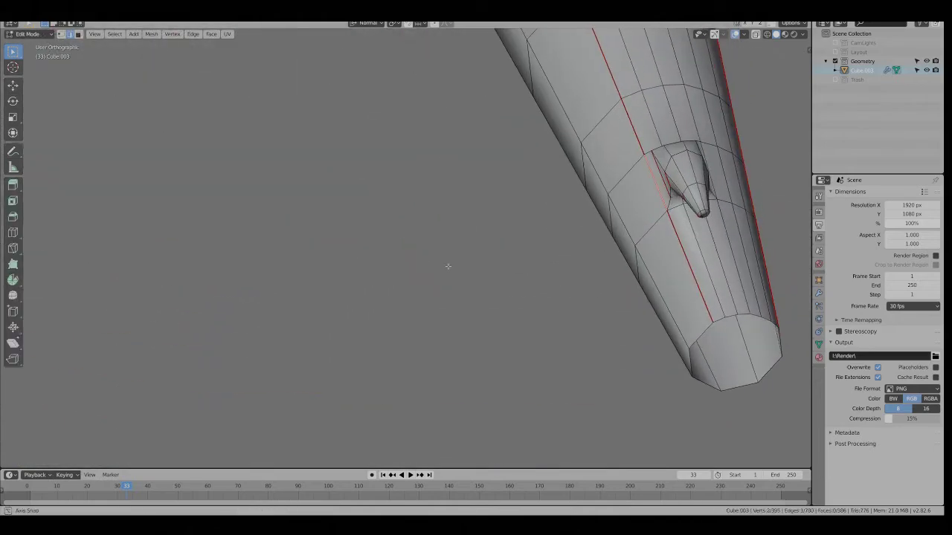
pyautogui.press('Tab')
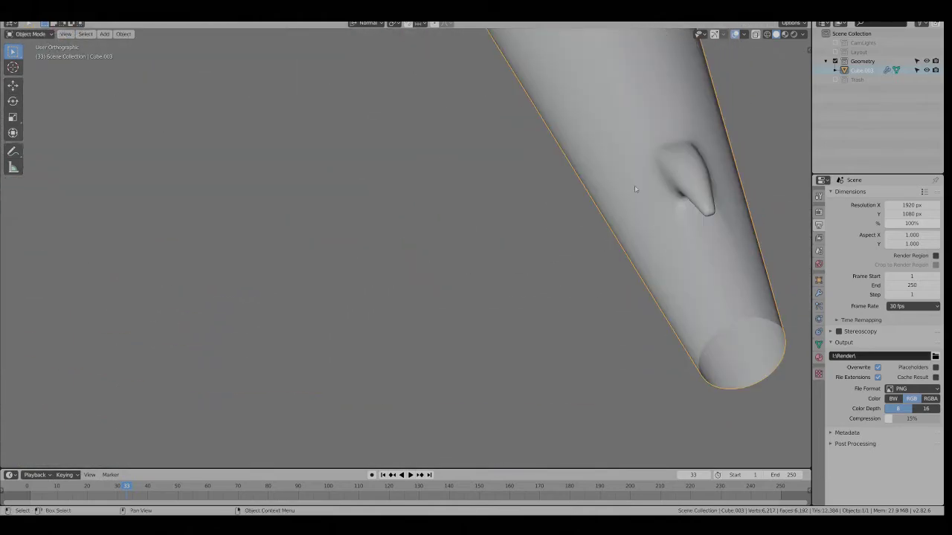
pyautogui.moveTo(635, 189); pyautogui.dragTo(579, 245, button='middle')
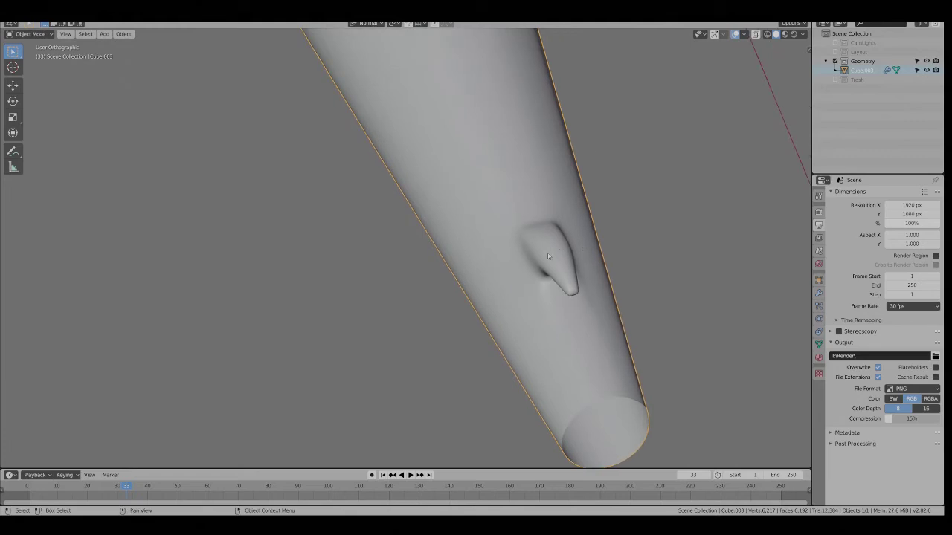
pyautogui.scroll(2, 555, 256)
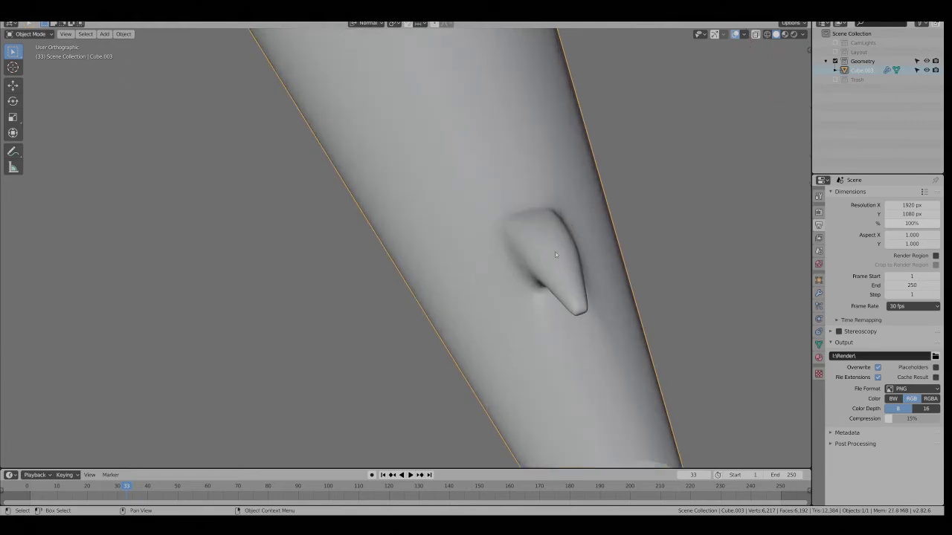
pyautogui.scroll(-1, 544, 261)
pyautogui.press('Tab')
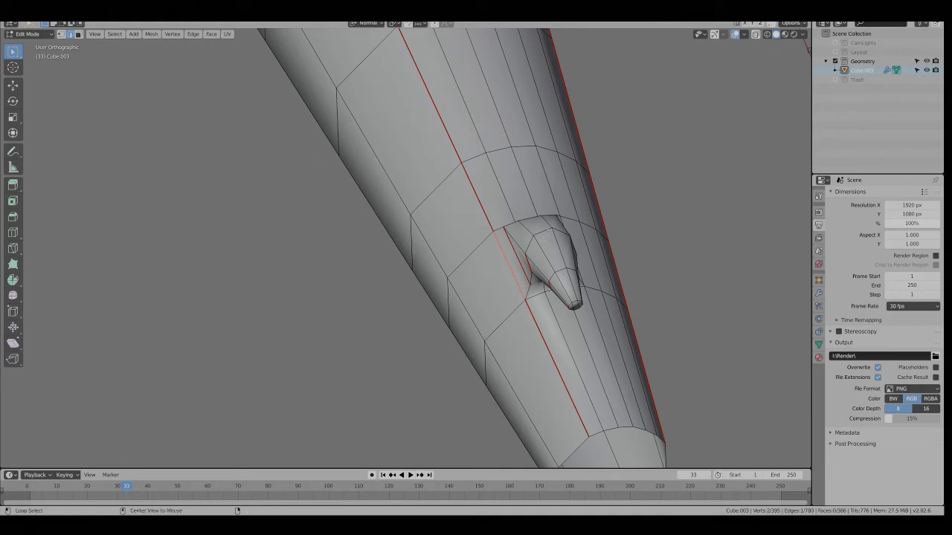
pyautogui.keyDown('alt'); pyautogui.click(544, 238); pyautogui.keyUp('alt')
pyautogui.press('s')
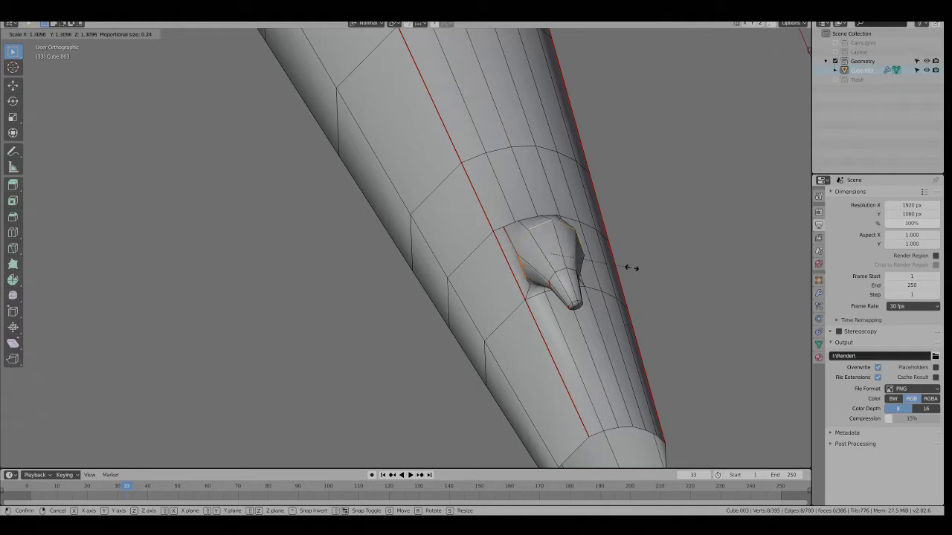
pyautogui.hotkey('shift', 'z')
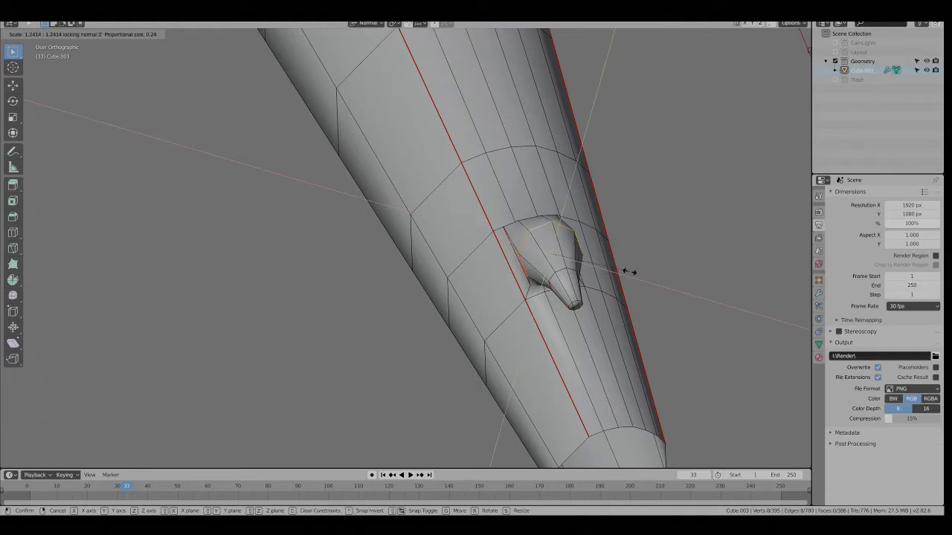
pyautogui.rightClick(572, 266)
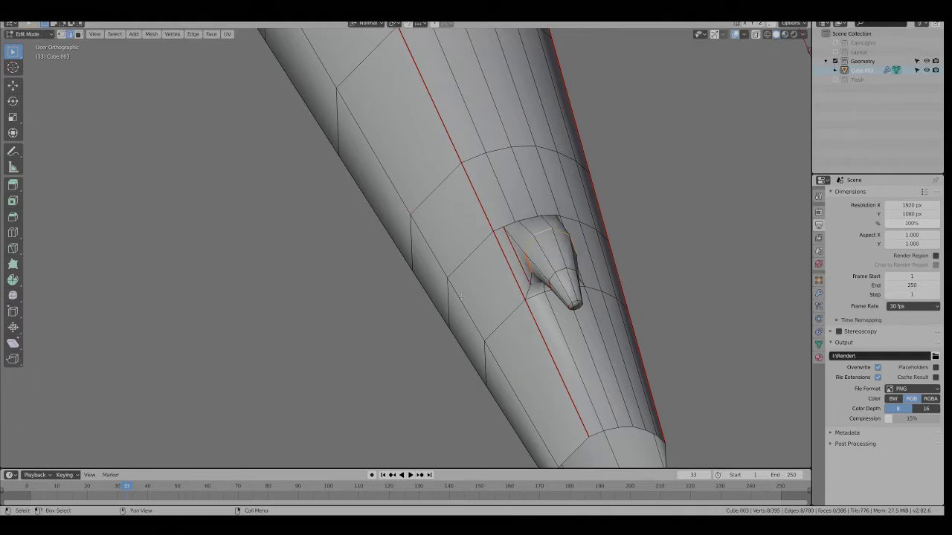
# Select two vertices on the edge loop at the hook's bend and scale them to adjust their spacing
pyautogui.moveTo(461, 296); pyautogui.dragTo(566, 299, button='middle')
pyautogui.moveTo(472, 253)
pyautogui.mouseDown(button='middle')
pyautogui.moveTo(513, 227)
pyautogui.moveTo(524, 246)
pyautogui.moveTo(514, 231)
pyautogui.moveTo(487, 251)
pyautogui.mouseUp(button='middle')
pyautogui.press('1')
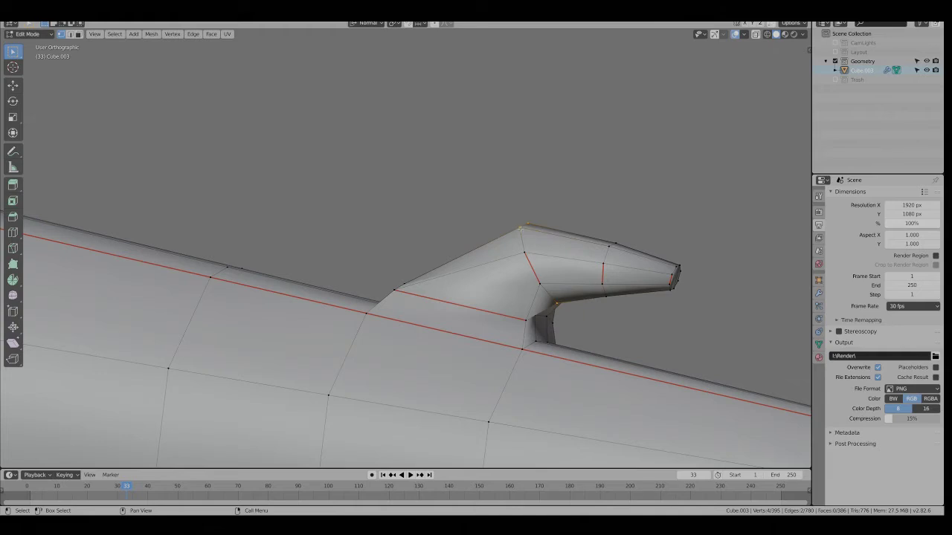
pyautogui.moveTo(522, 229); pyautogui.dragTo(547, 301, button='middle')
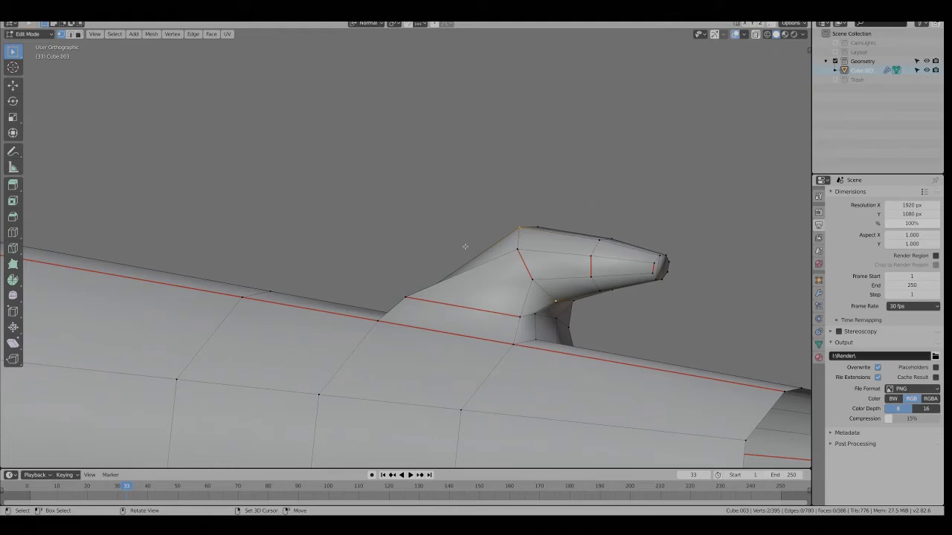
pyautogui.moveTo(465, 246); pyautogui.dragTo(622, 293, button='middle')
pyautogui.press('s')
pyautogui.click(595, 295)
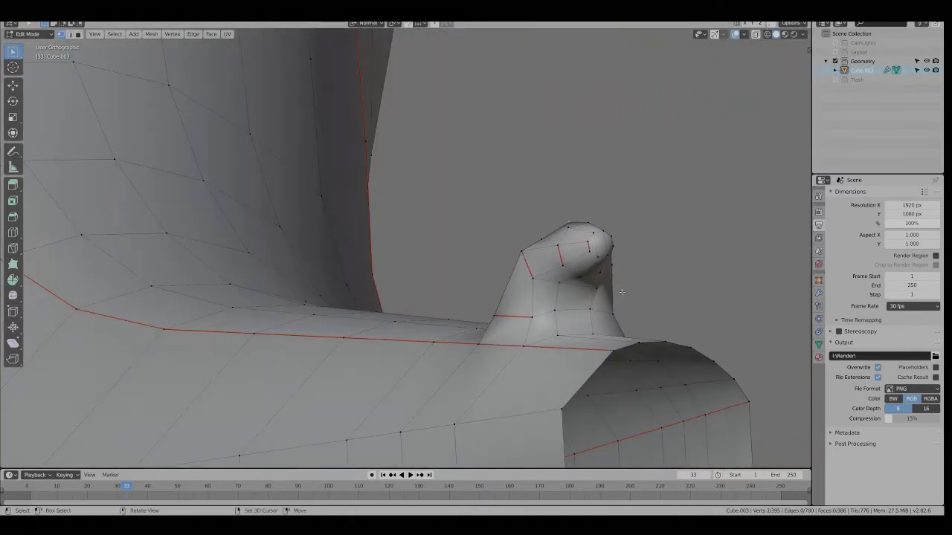
# Scale the two vertices on the outer top of the hook's bend to about 0.575 and check the smoothed hook
pyautogui.moveTo(491, 269); pyautogui.dragTo(648, 304, button='middle')
pyautogui.press('s')
pyautogui.click(608, 293)
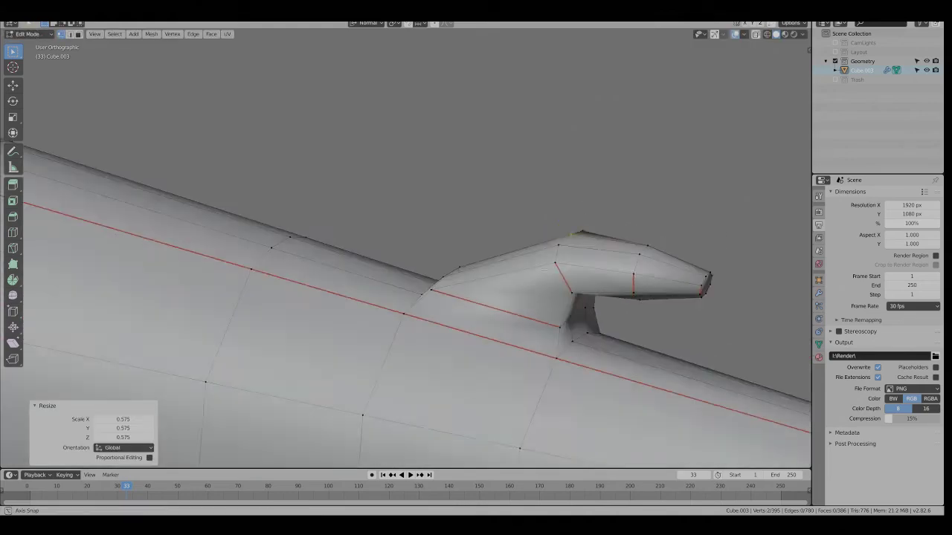
pyautogui.moveTo(545, 269); pyautogui.dragTo(457, 341, button='middle')
pyautogui.press('Tab')
pyautogui.scroll(-3, 456, 341)
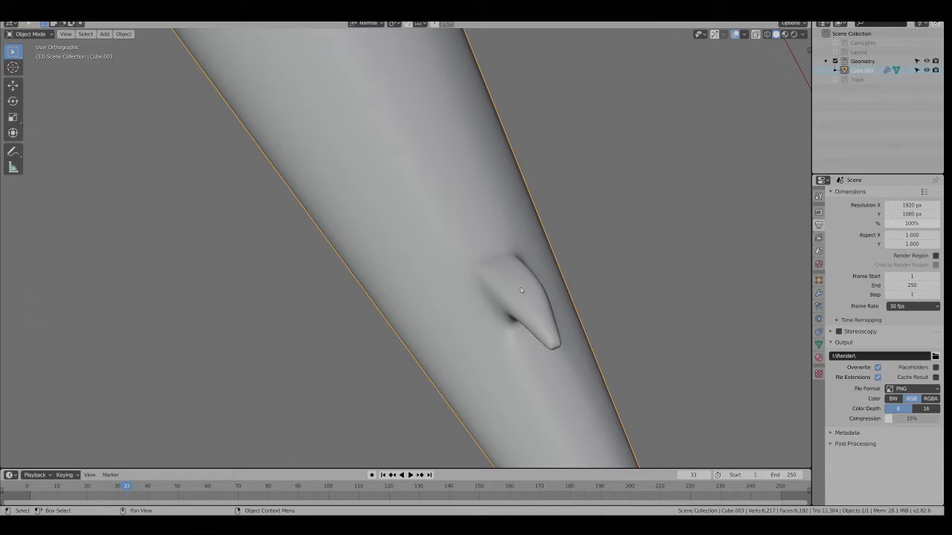
pyautogui.moveTo(506, 265)
pyautogui.mouseDown(button='middle')
pyautogui.moveTo(561, 265)
pyautogui.moveTo(525, 334)
pyautogui.moveTo(501, 265)
pyautogui.mouseUp(button='middle')
# Widen the rear of the hook's base by scaling its two corner vertices to about 1.455, and check the smoothed result
pyautogui.press('Tab')
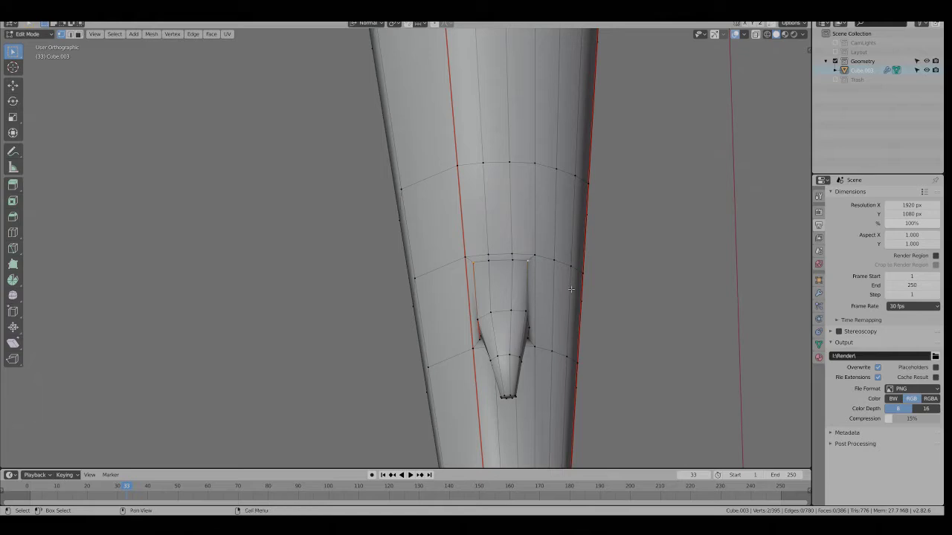
pyautogui.press('s')
pyautogui.click(606, 295)
pyautogui.moveTo(606, 295); pyautogui.dragTo(568, 286, button='middle')
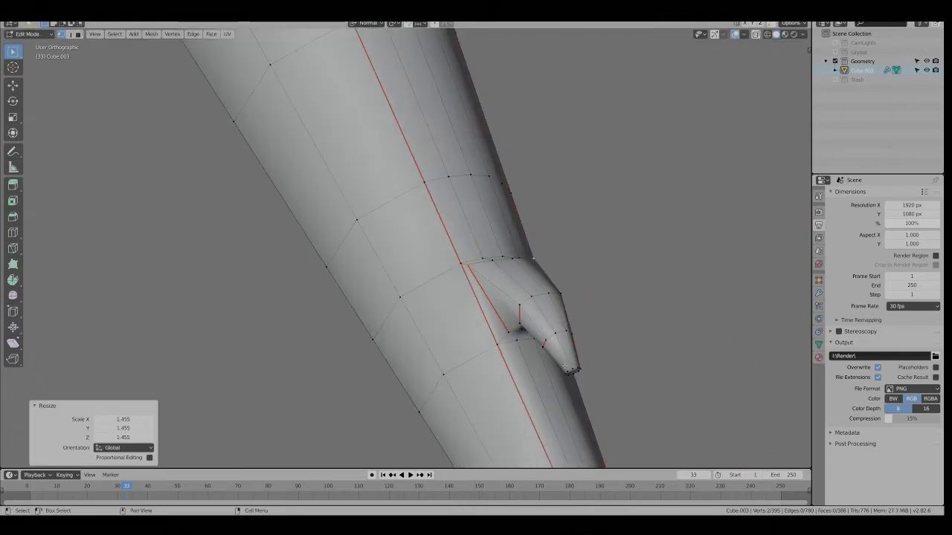
pyautogui.moveTo(565, 367); pyautogui.dragTo(431, 312, button='middle')
pyautogui.press('Tab')
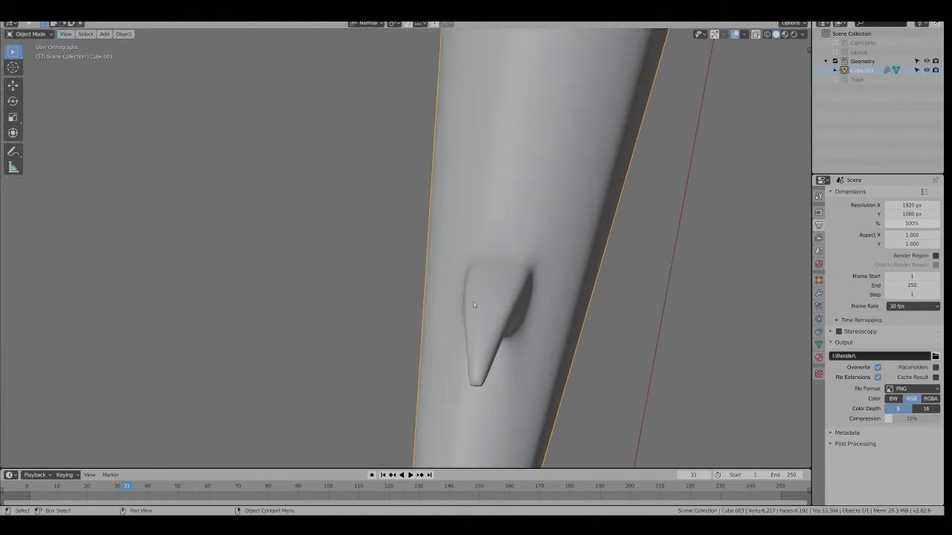
pyautogui.press('Tab')
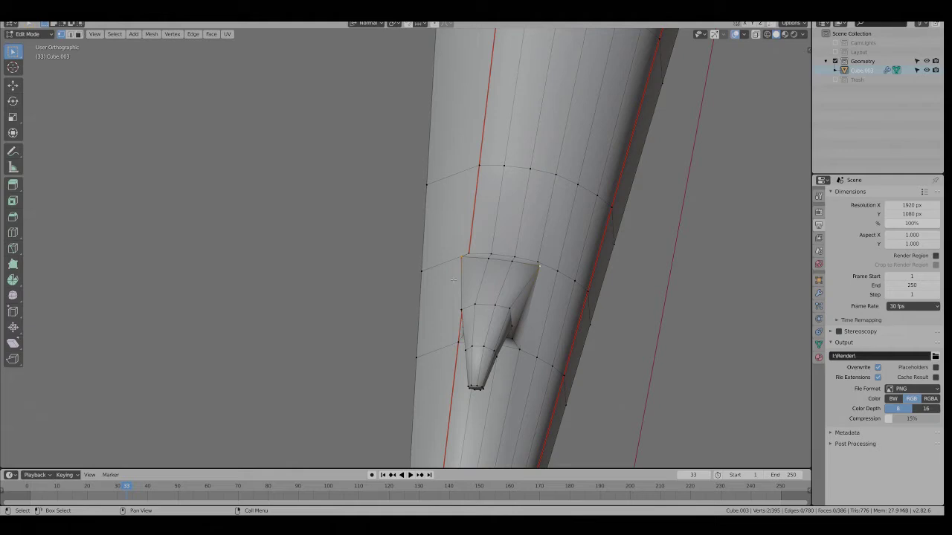
# Select the three tentacle faces beside the hook and inset them by about 0.019 m
pyautogui.moveTo(514, 294); pyautogui.dragTo(535, 348, button='middle')
pyautogui.click(555, 319)
pyautogui.keyDown('shift'); pyautogui.click(595, 329); pyautogui.keyUp('shift')
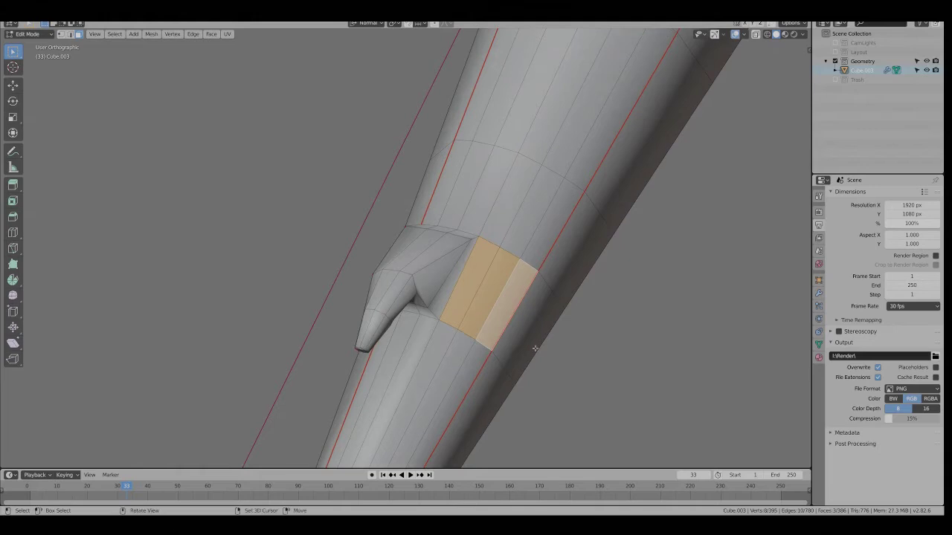
pyautogui.press('i')
pyautogui.click(588, 368)
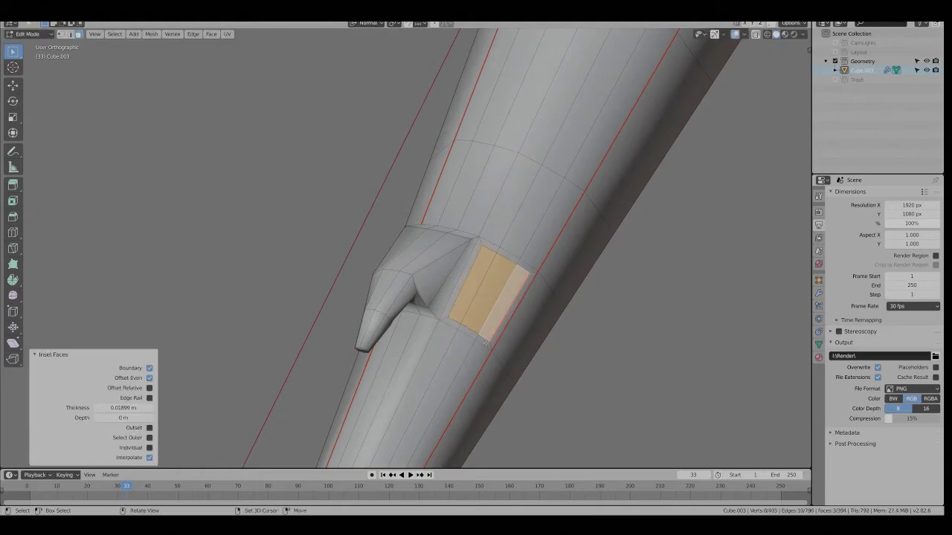
# Move the inset faces about 0.06 m outward from the tentacle surface to raise the second hook's base
pyautogui.moveTo(534, 327); pyautogui.dragTo(465, 299, button='middle')
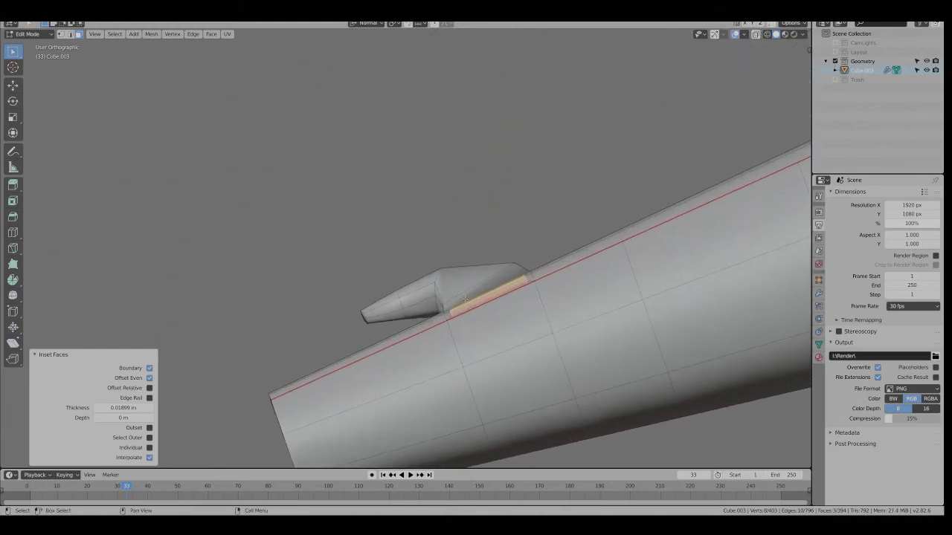
pyautogui.press('g')
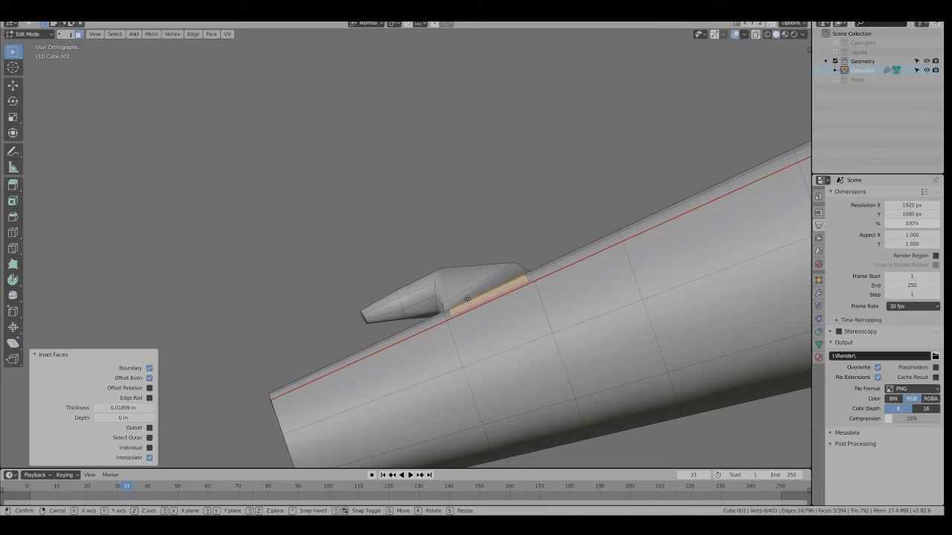
pyautogui.click(456, 279)
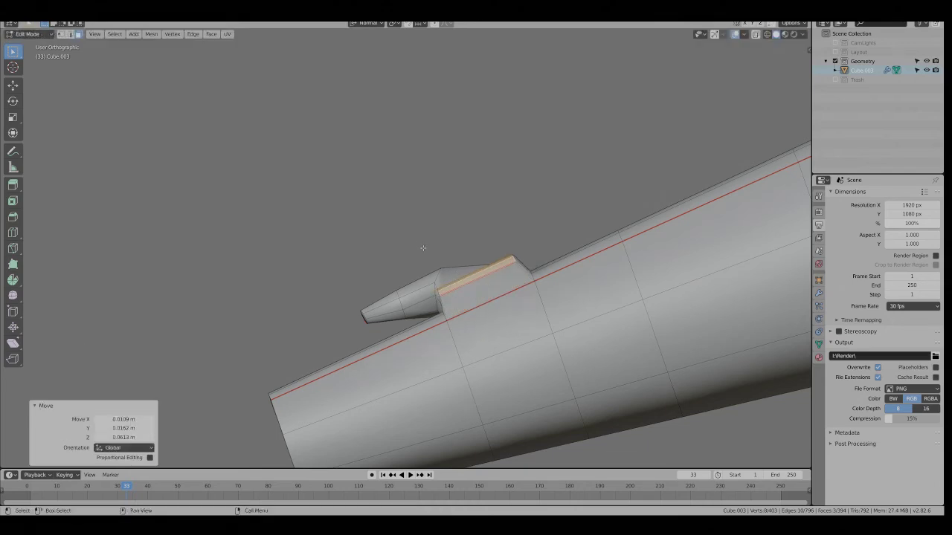
# Make the raised faces circular with LoopTools Circle, scale them to about 0.606 and rotate them about 7°
pyautogui.moveTo(424, 248); pyautogui.dragTo(513, 245, button='middle')
pyautogui.rightClick(513, 128)
pyautogui.moveTo(515, 131)
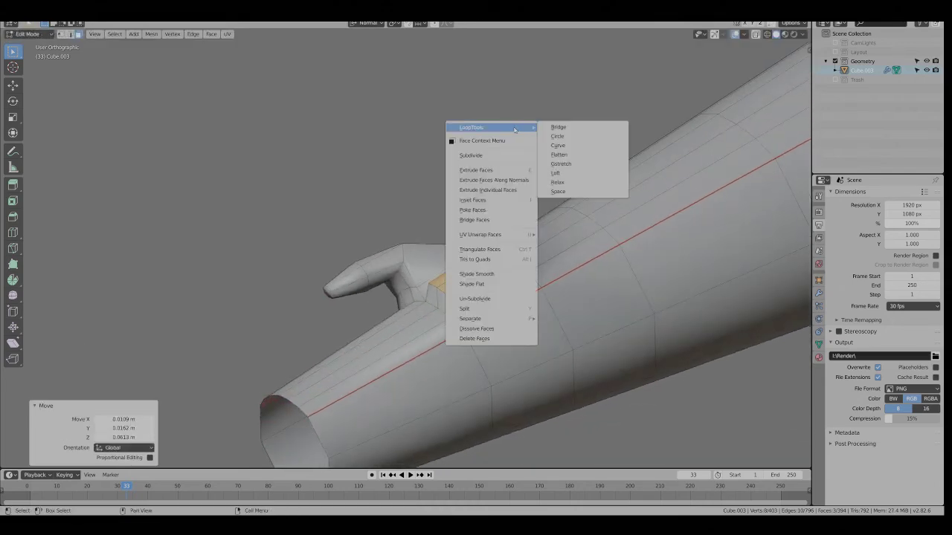
pyautogui.click(557, 137)
pyautogui.moveTo(476, 262); pyautogui.dragTo(576, 299, button='middle')
pyautogui.press('s')
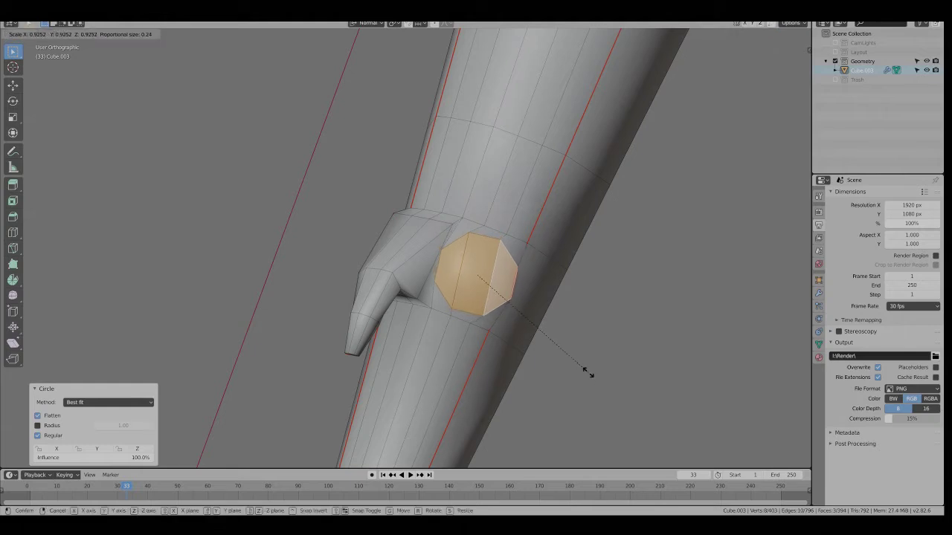
pyautogui.click(539, 350)
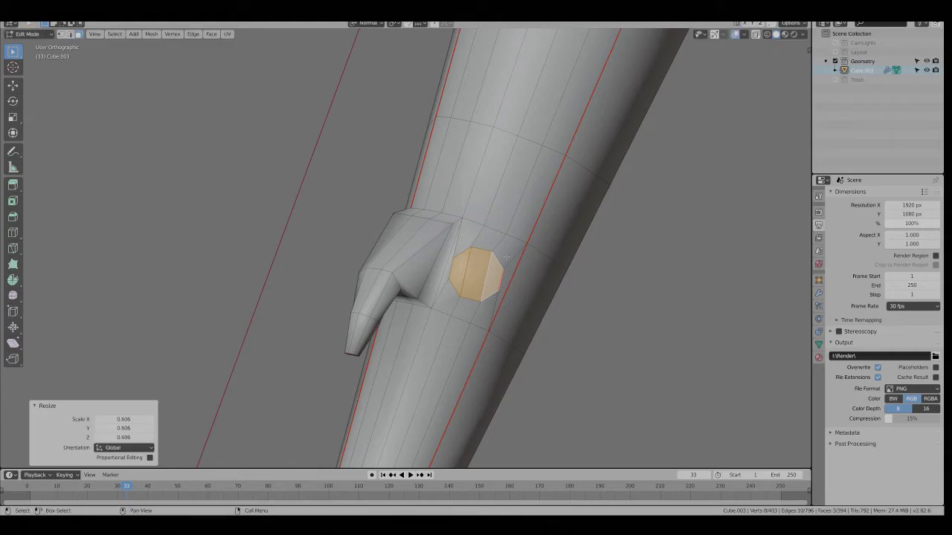
pyautogui.press('r')
pyautogui.click(537, 329)
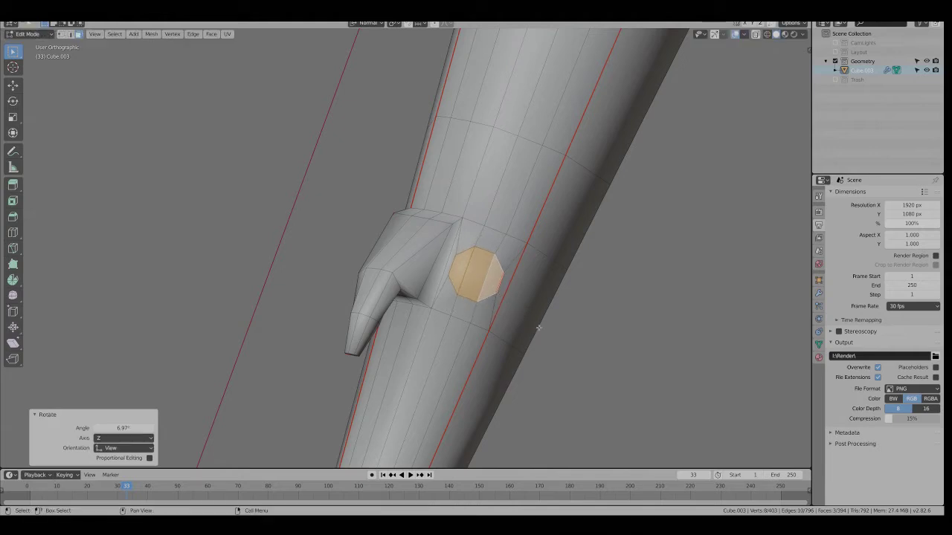
# Shift the circular faces about 0.07 m toward the tentacle's tip and tilt them about -46.4° in side view
pyautogui.moveTo(540, 317); pyautogui.dragTo(316, 218, button='middle')
pyautogui.moveTo(426, 161); pyautogui.dragTo(419, 318, button='middle')
pyautogui.press('g')
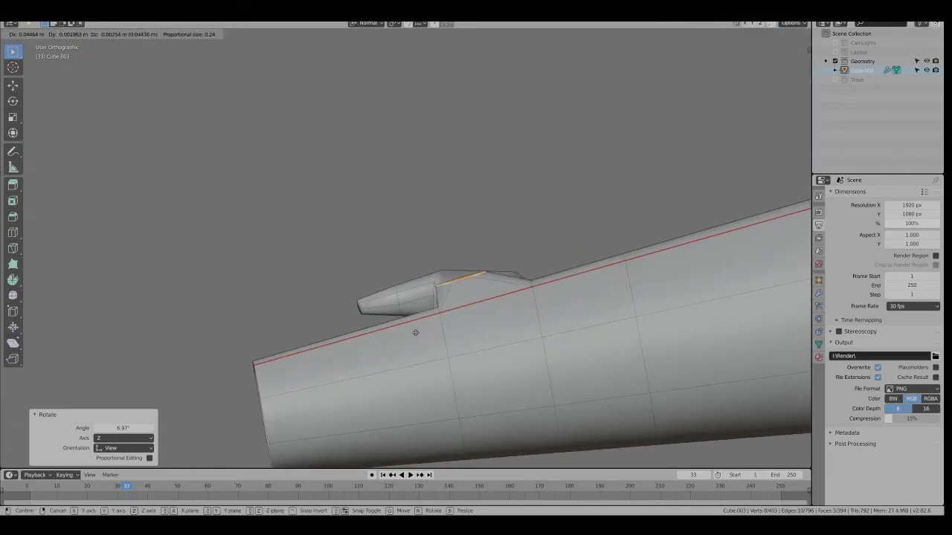
pyautogui.click(407, 336)
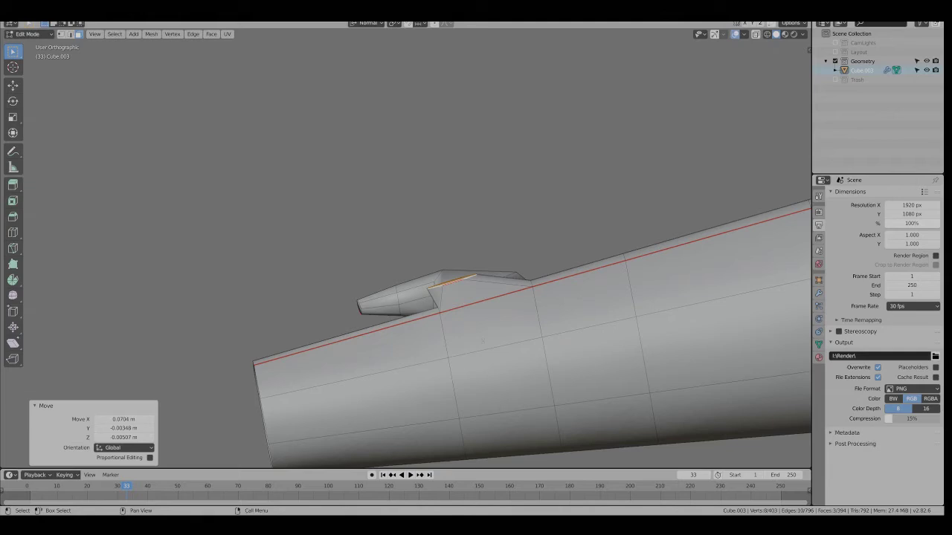
pyautogui.press('r')
pyautogui.click(471, 287)
# Scale the tilted faces to about 0.461 and move them about 0.035 m closer to the tentacle's tip
pyautogui.press('s')
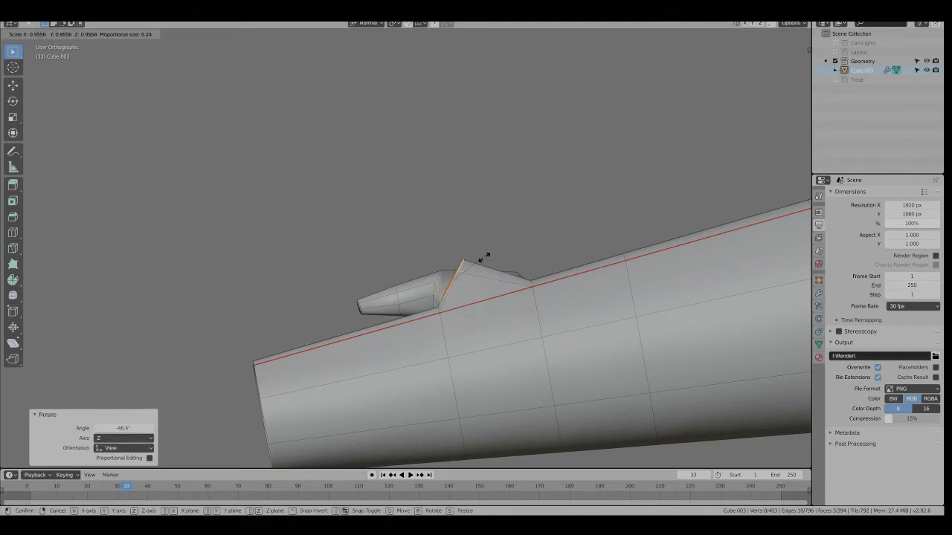
pyautogui.click(465, 277)
pyautogui.press('g')
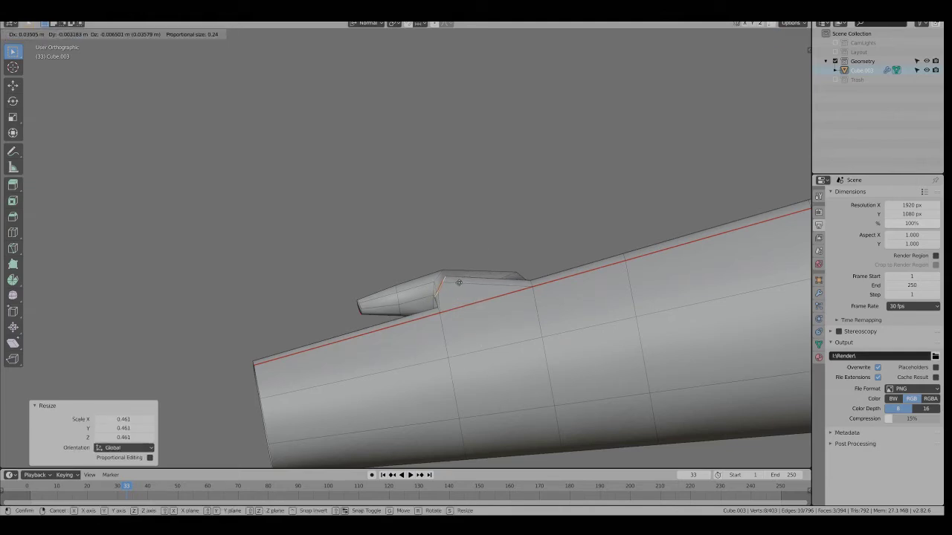
pyautogui.click(462, 291)
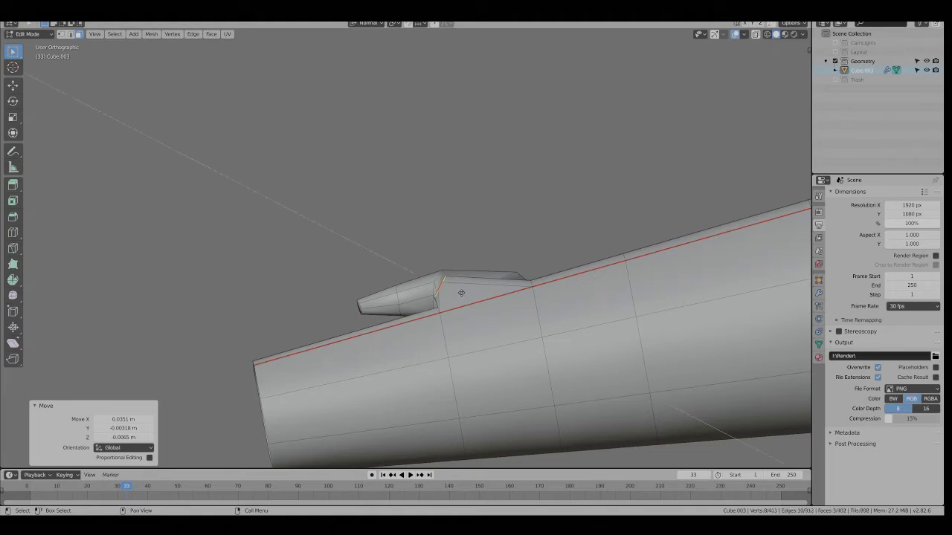
# Extrude the tilted faces about 0.088 m, then rotate and lower the new end to bend the second hook toward the tip
pyautogui.press('e')
pyautogui.click(429, 288)
pyautogui.press('r')
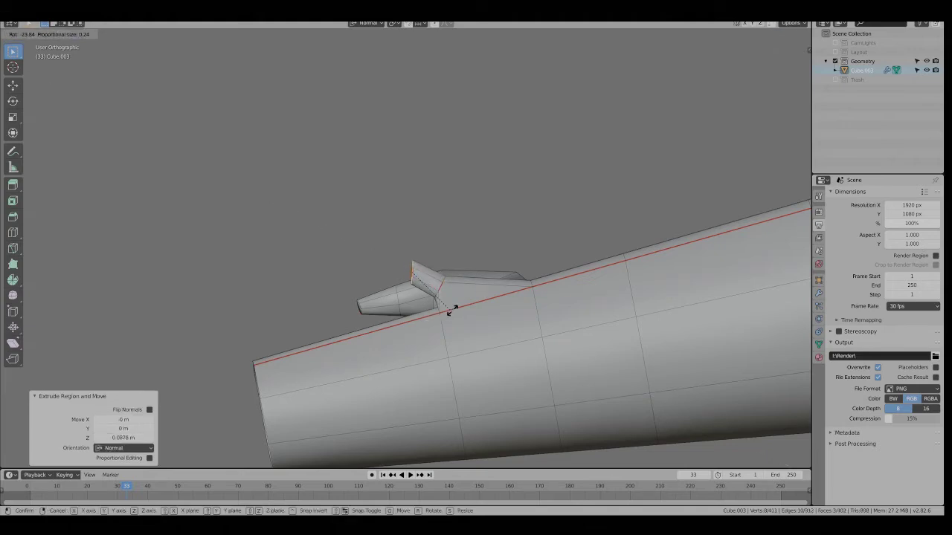
pyautogui.click(451, 308)
pyautogui.press('g')
pyautogui.click(452, 327)
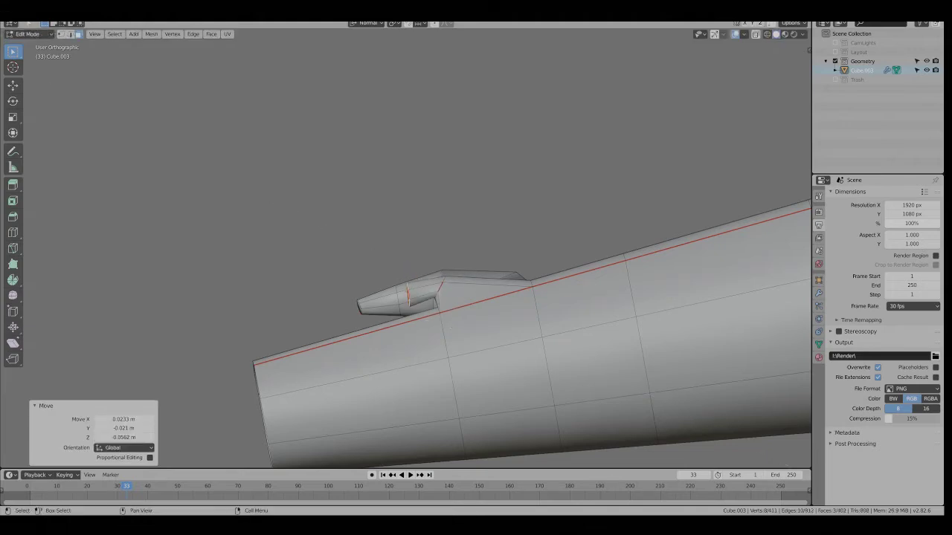
# Extrude the second hook's end about 0.079 m, rotate it about -10.1°, lower it and taper it to about 0.641
pyautogui.press('e')
pyautogui.click(419, 315)
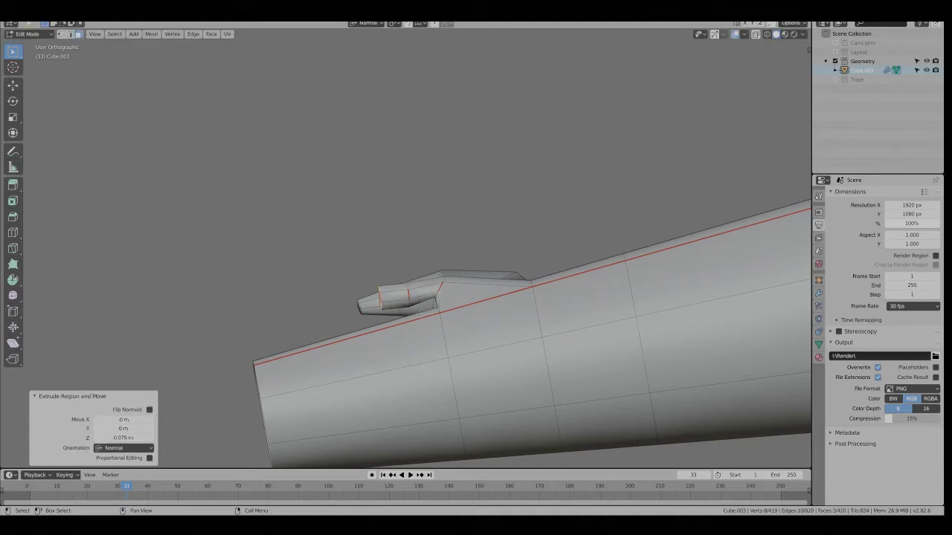
pyautogui.press('r')
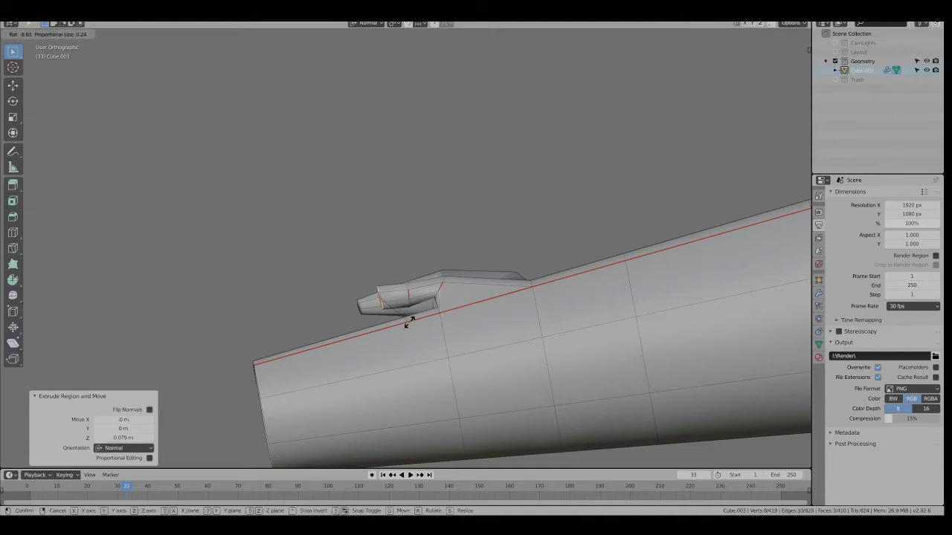
pyautogui.click(407, 321)
pyautogui.press('g')
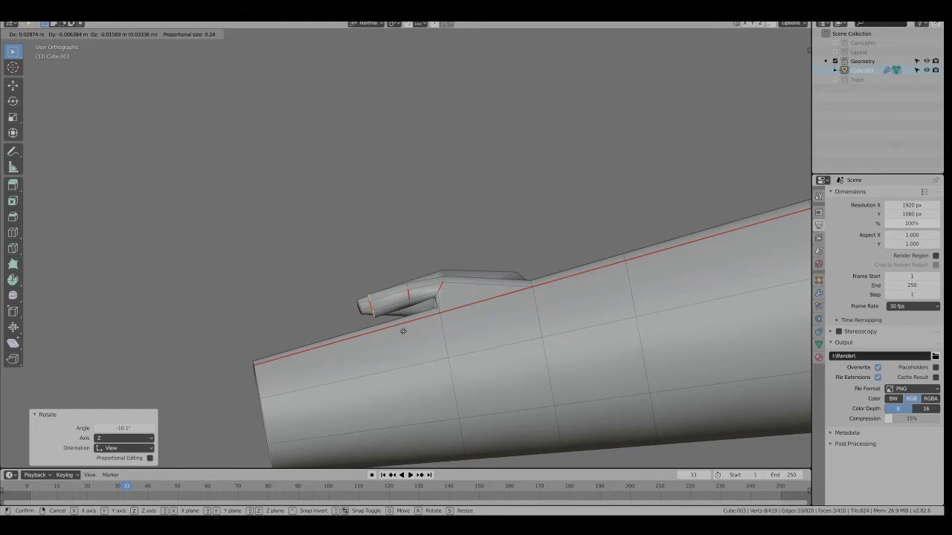
pyautogui.click(403, 331)
pyautogui.press('s')
pyautogui.click(407, 344)
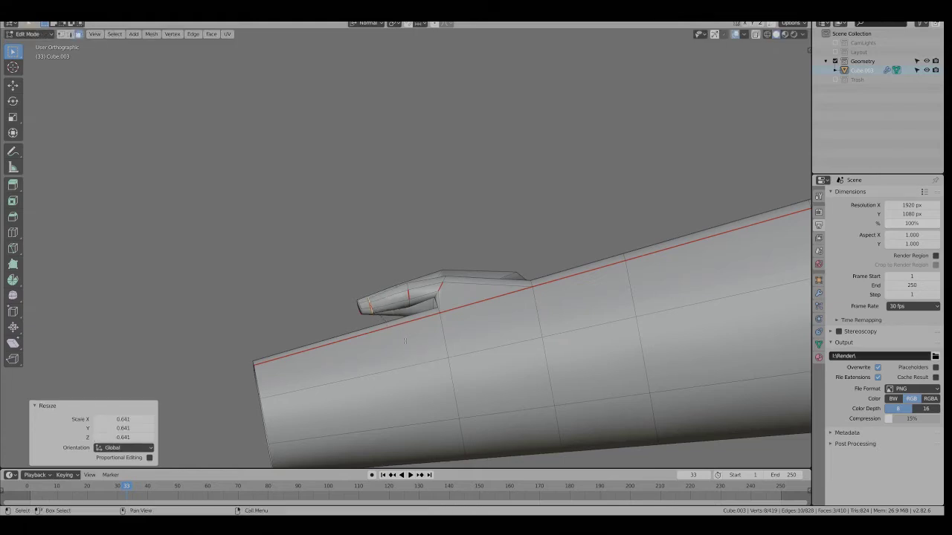
# Inspect both smoothed hooks in Object Mode, and examine the edit mesh of the tentacle just above them
pyautogui.moveTo(406, 344); pyautogui.dragTo(563, 367, button='middle')
pyautogui.press('Tab')
pyautogui.scroll(-4, 564, 369)
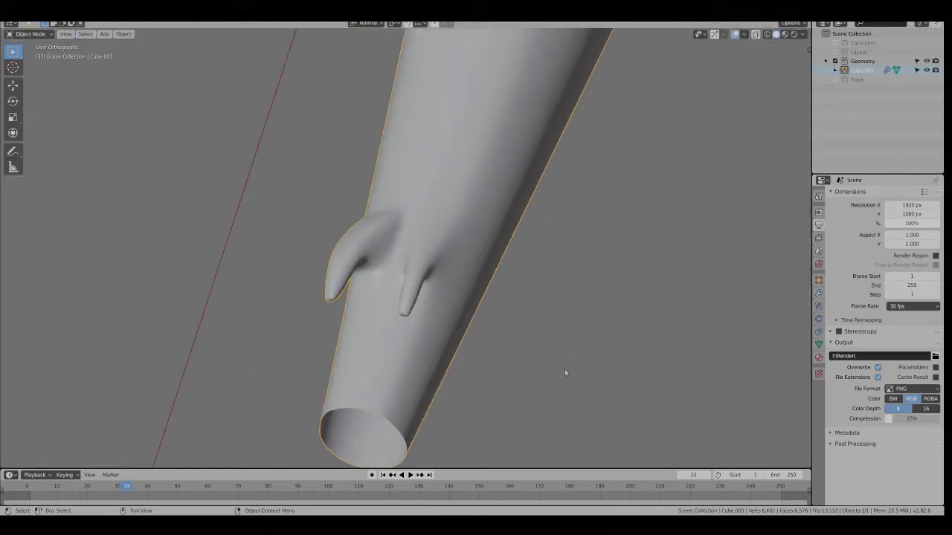
pyautogui.moveTo(562, 272); pyautogui.dragTo(400, 332, button='middle')
pyautogui.press('Tab')
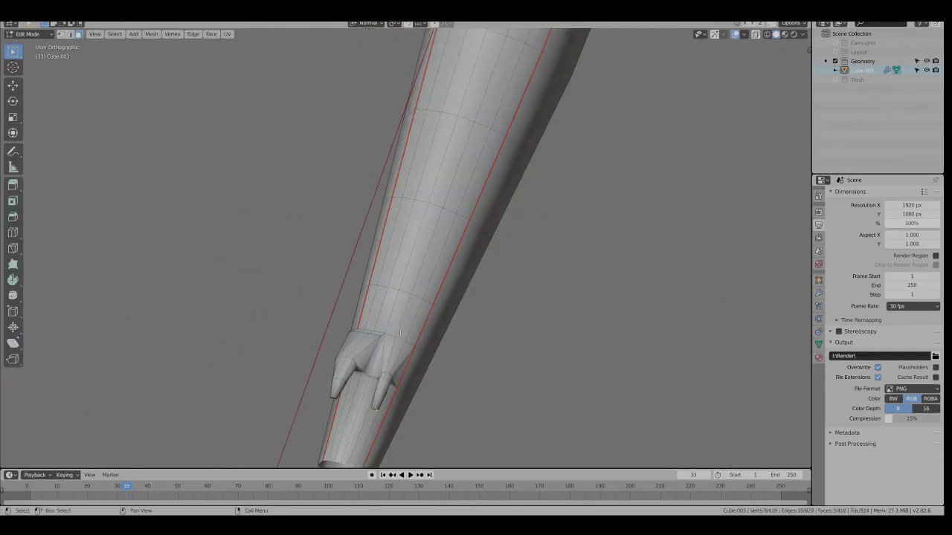
pyautogui.scroll(1, 385, 325)
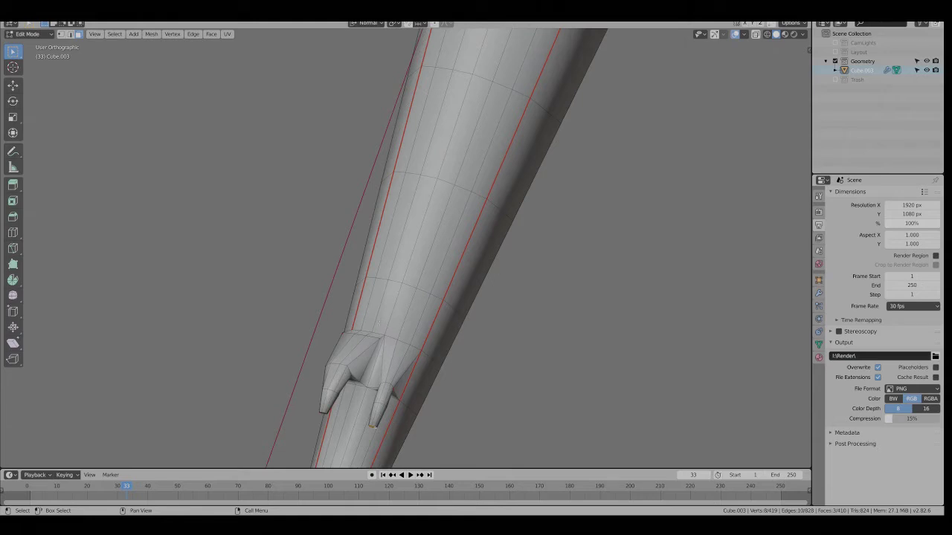
pyautogui.scroll(2, 371, 333)
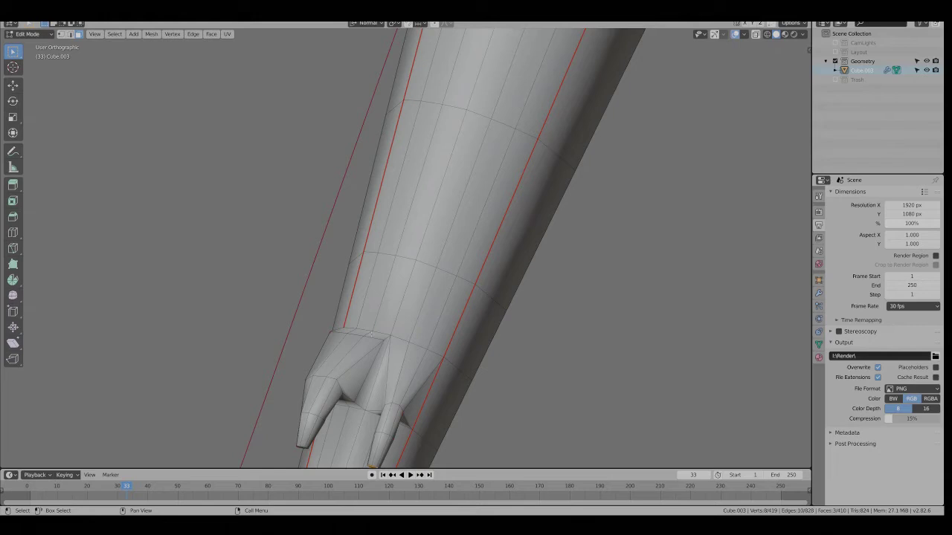
pyautogui.scroll(1, 371, 334)
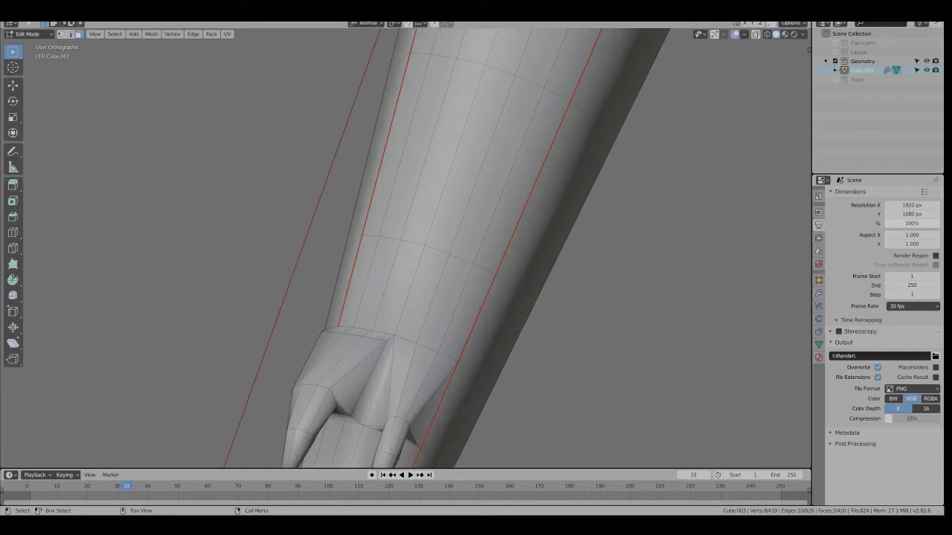
pyautogui.moveTo(368, 299); pyautogui.dragTo(371, 294, button='middle')
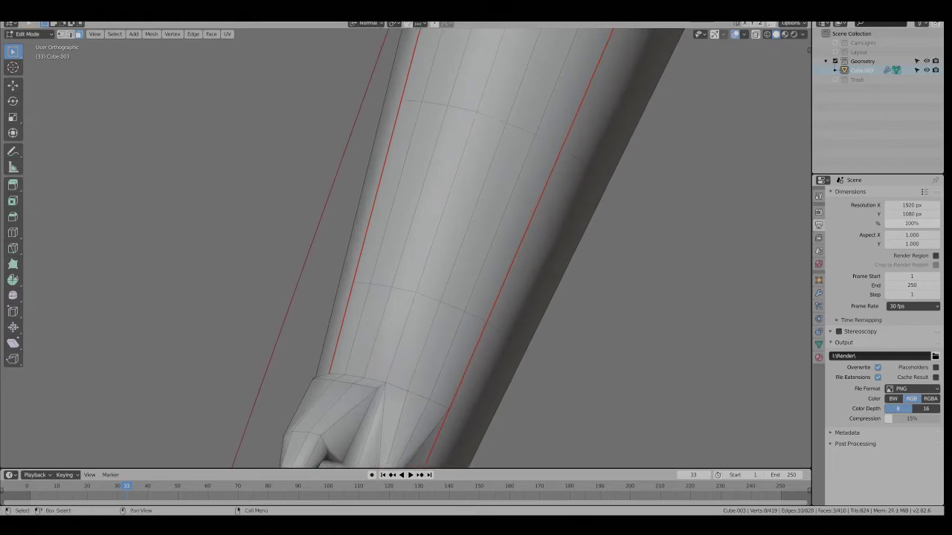
# Inset the two adjacent faces just above the existing hooks by about 0.0142 m to start a third hook
pyautogui.click(352, 319)
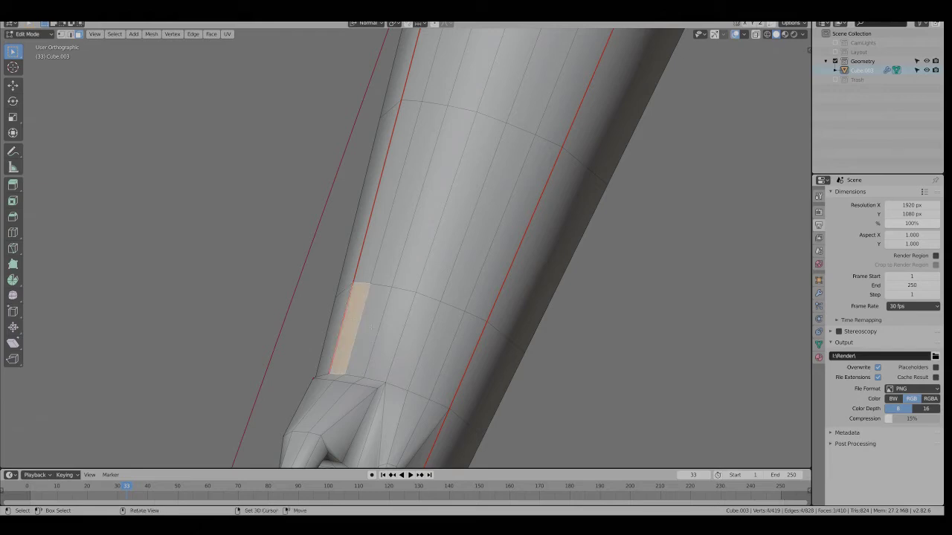
pyautogui.keyDown('shift'); pyautogui.click(372, 328); pyautogui.keyUp('shift')
pyautogui.moveTo(373, 328); pyautogui.dragTo(298, 348, button='middle')
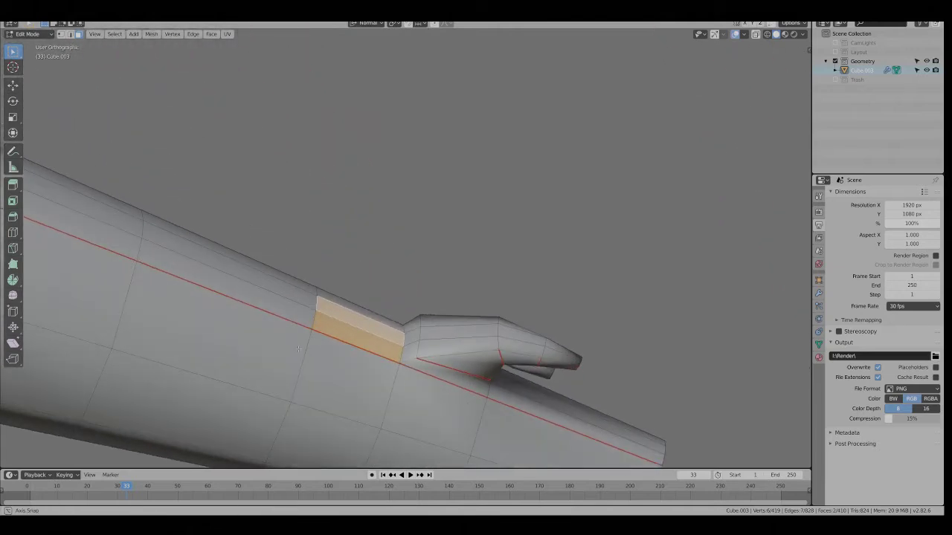
pyautogui.press('i')
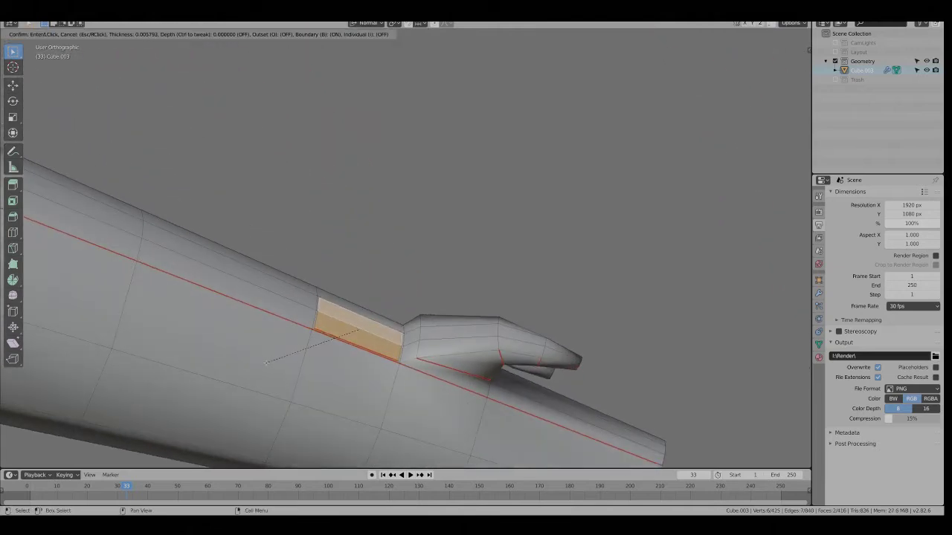
pyautogui.click(331, 331)
# Raise the inset faces about 0.038 m off the tentacle and scale them to 0.678
pyautogui.moveTo(331, 331); pyautogui.dragTo(336, 297, button='middle')
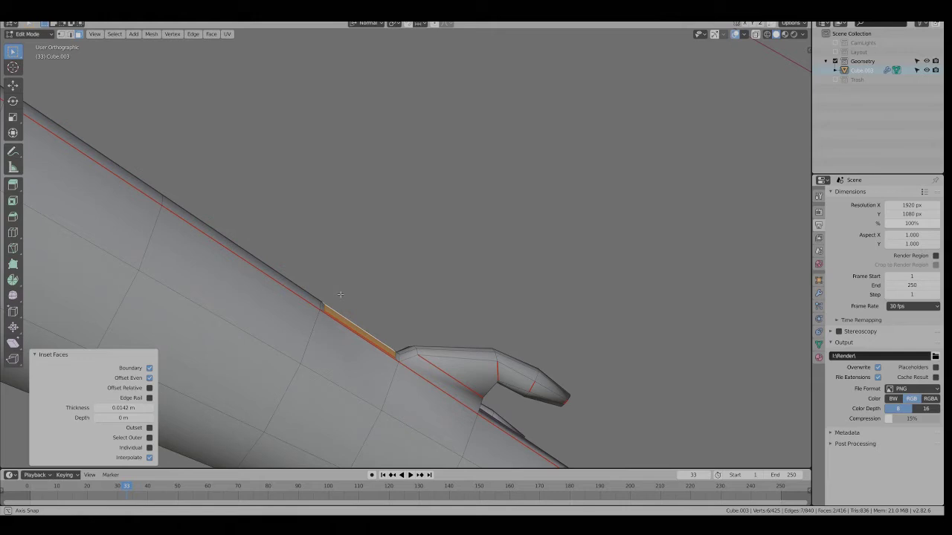
pyautogui.press('g')
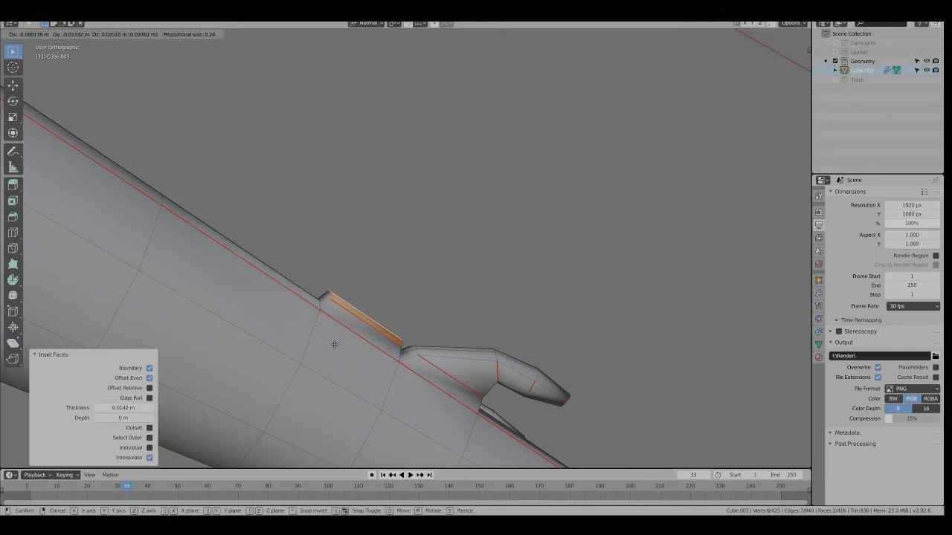
pyautogui.click(336, 340)
pyautogui.press('s')
pyautogui.click(387, 364)
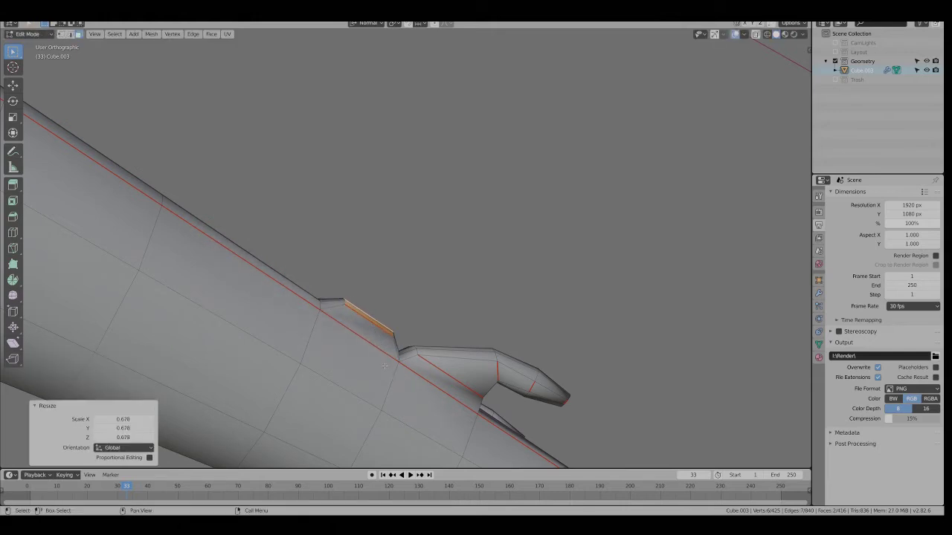
# Rotate the raised faces 34°, scale them to 0.775 and move them about 0.07 m toward the tentacle's tip
pyautogui.moveTo(387, 364); pyautogui.dragTo(369, 336, button='middle')
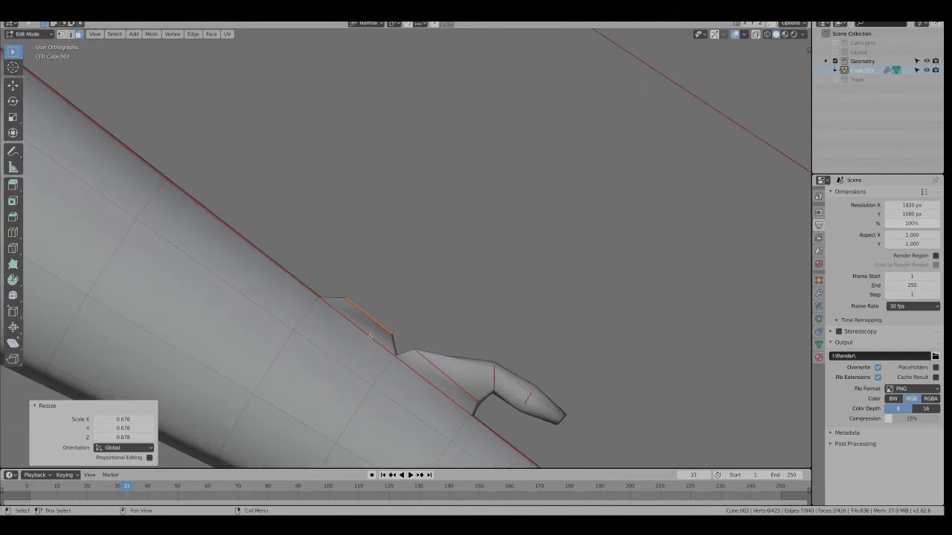
pyautogui.hotkey('alt', 'z')
pyautogui.hotkey('alt', 'z')
pyautogui.press('r')
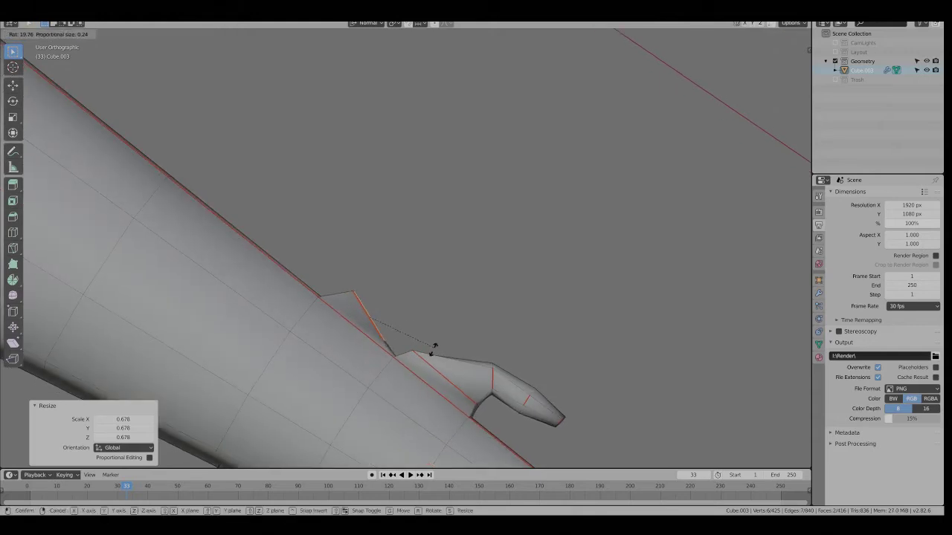
pyautogui.click(434, 368)
pyautogui.press('s')
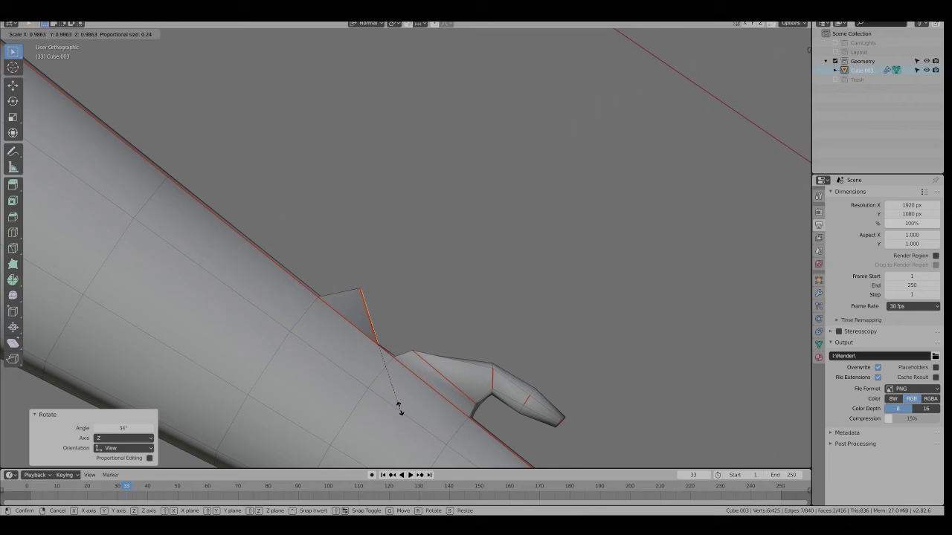
pyautogui.click(394, 390)
pyautogui.press('g')
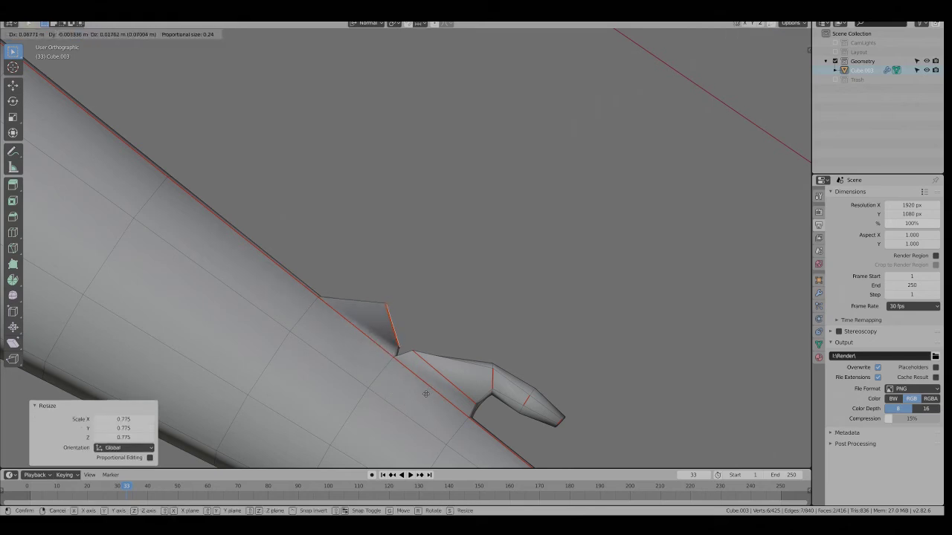
pyautogui.click(424, 392)
# Extrude the third hook's end 0.0935 m, rotate it about 27°, scale it to 0.675 and lower it toward the tip
pyautogui.press('e')
pyautogui.click(431, 372)
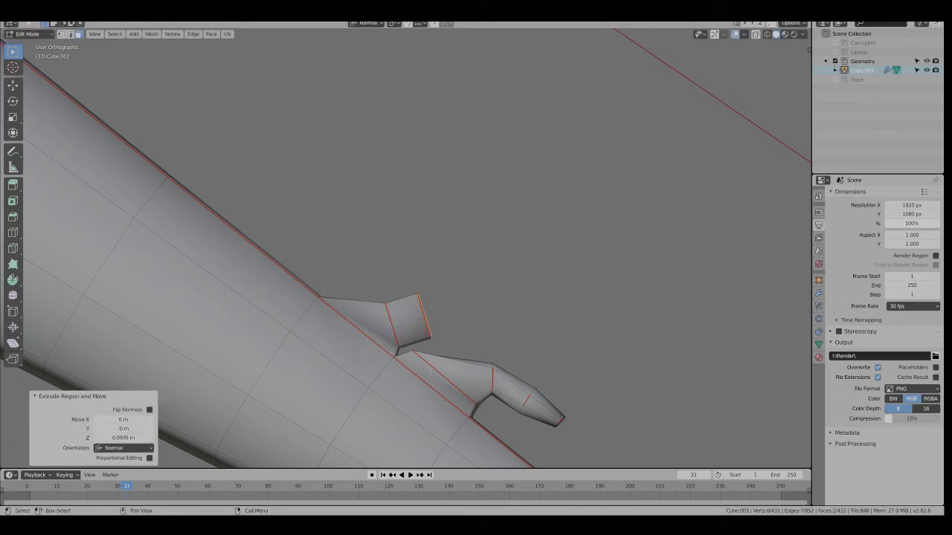
pyautogui.press('r')
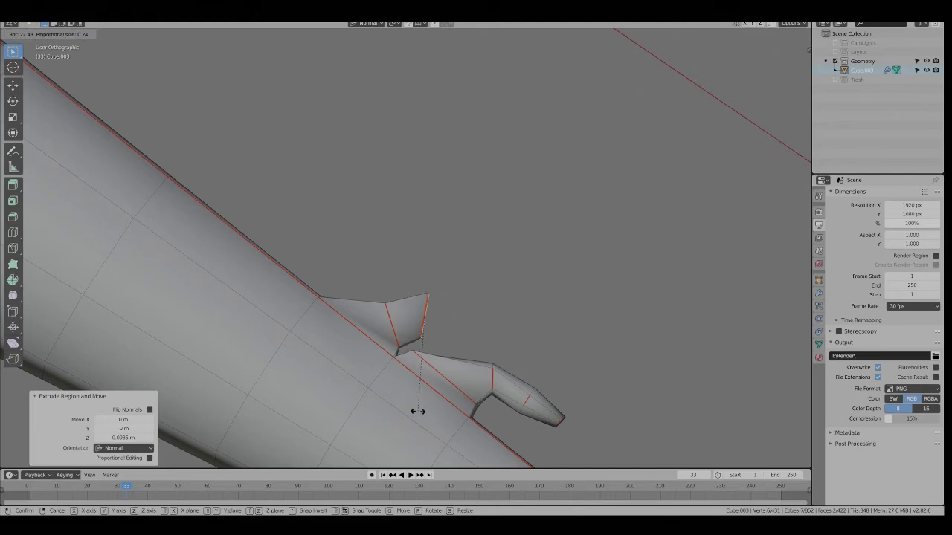
pyautogui.click(420, 415)
pyautogui.press('s')
pyautogui.click(426, 387)
pyautogui.press('g')
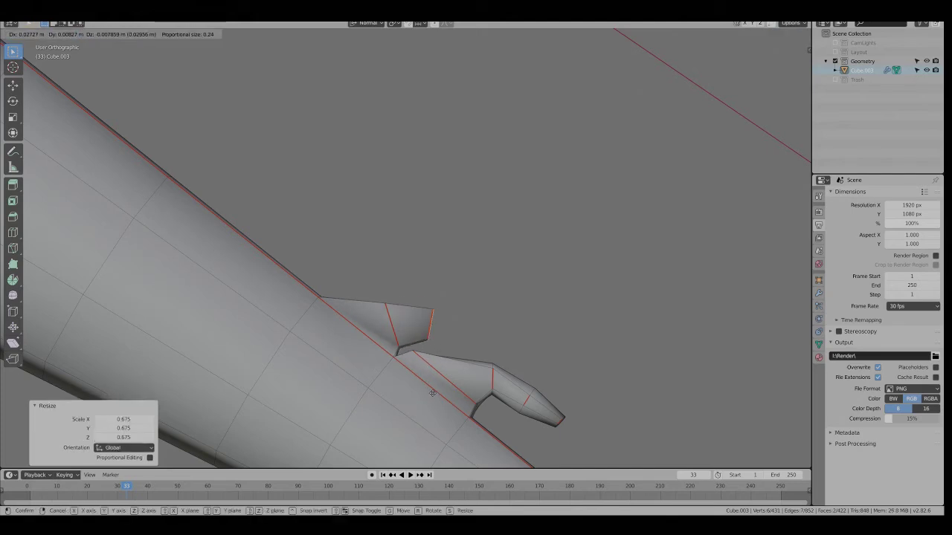
pyautogui.click(432, 405)
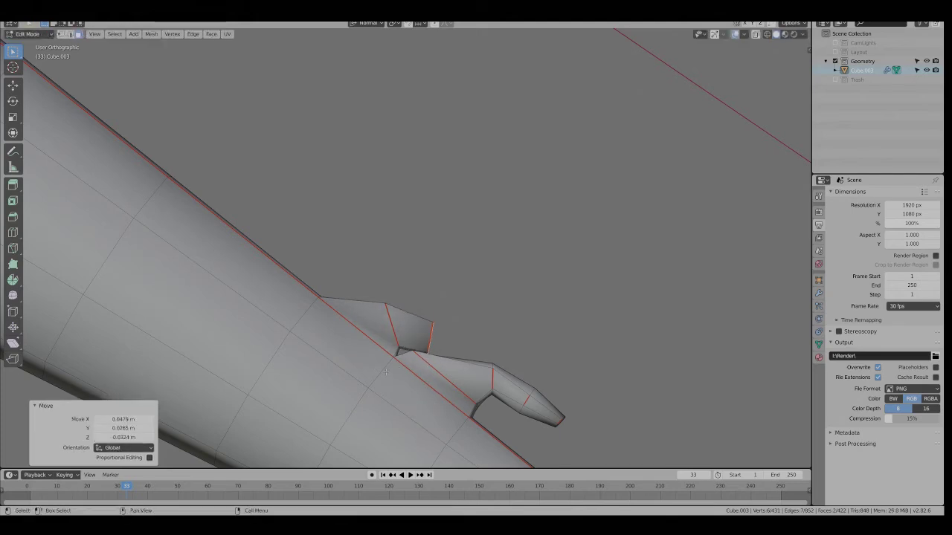
# Extrude the third hook's end 0.134 m, then rotate and lower the new end to continue the bend
pyautogui.press('e')
pyautogui.click(439, 392)
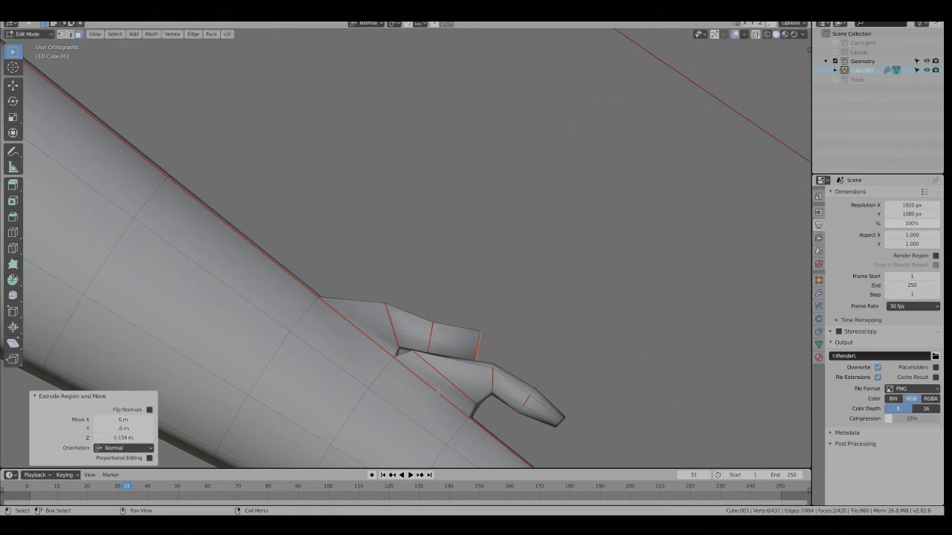
pyautogui.press('r')
pyautogui.click(477, 392)
pyautogui.press('g')
pyautogui.click(477, 399)
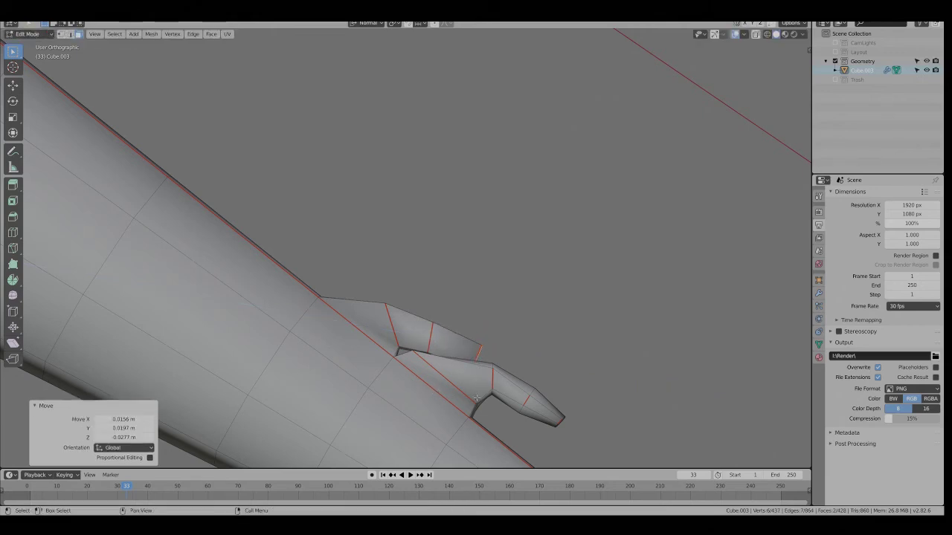
# Shrink the third hook's end face and reposition it by about -0.005, -0.016 and 0.023 m in X, Y and Z
pyautogui.moveTo(421, 333); pyautogui.dragTo(272, 336, button='middle')
pyautogui.press('s')
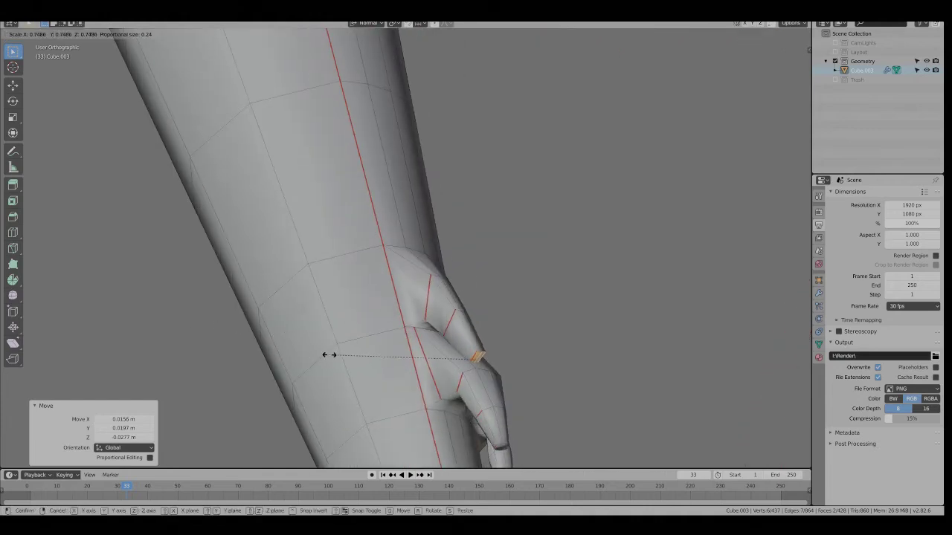
pyautogui.click(365, 352)
pyautogui.moveTo(375, 363); pyautogui.dragTo(448, 325, button='middle')
pyautogui.press('g')
pyautogui.click(472, 337)
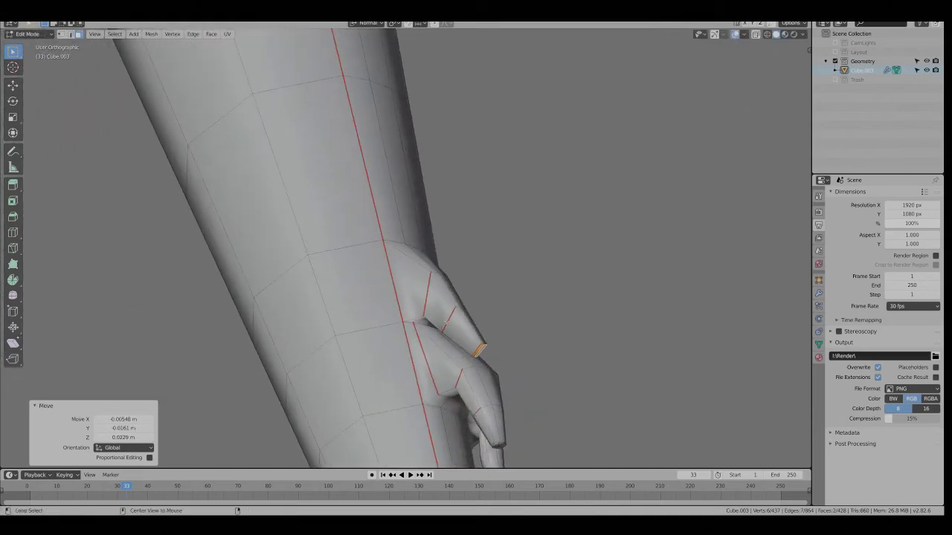
# Round the third hook's base and middle edge loops with the LoopTools Circle operation
pyautogui.keyDown('alt'); pyautogui.click(445, 323); pyautogui.keyUp('alt')
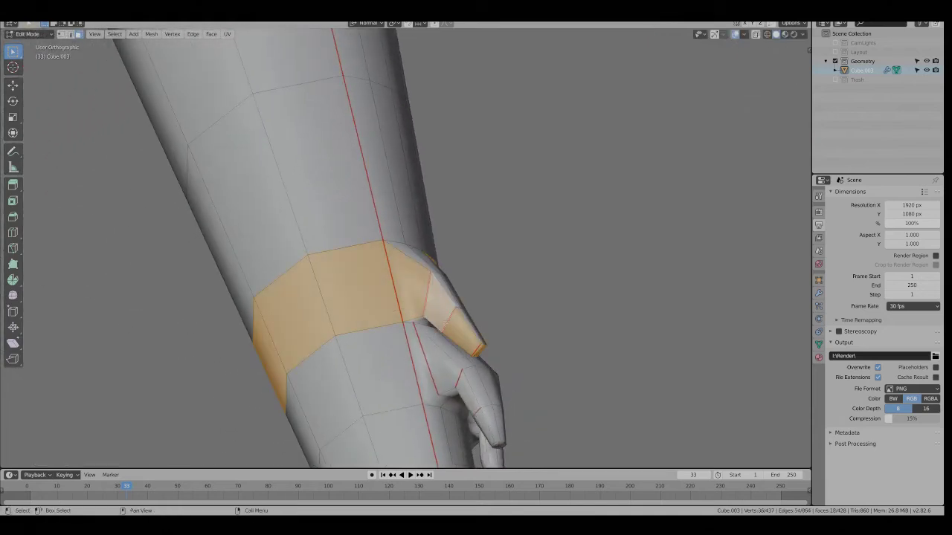
pyautogui.press('2')
pyautogui.keyDown('alt'); pyautogui.click(425, 296); pyautogui.keyUp('alt')
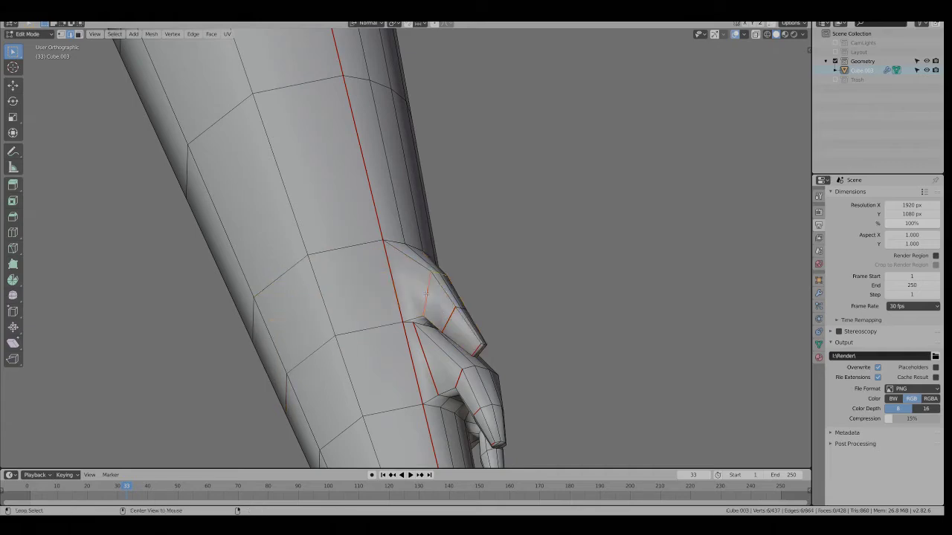
pyautogui.moveTo(425, 295)
pyautogui.mouseDown(button='middle')
pyautogui.moveTo(330, 319)
pyautogui.moveTo(315, 171)
pyautogui.moveTo(372, 193)
pyautogui.moveTo(436, 291)
pyautogui.mouseUp(button='middle')
pyautogui.rightClick(315, 164)
pyautogui.moveTo(318, 160)
pyautogui.click(357, 167)
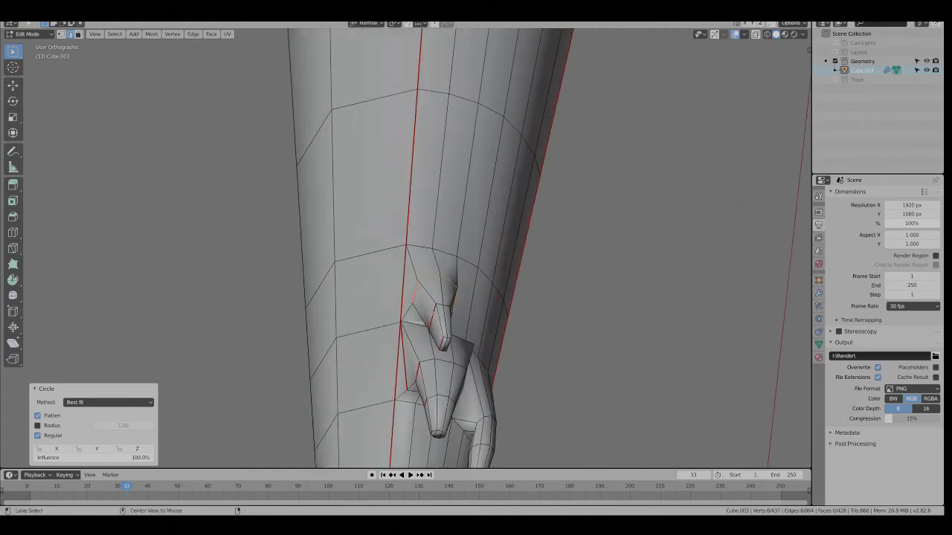
pyautogui.keyDown('alt'); pyautogui.click(433, 313); pyautogui.keyUp('alt')
pyautogui.rightClick(378, 186)
pyautogui.moveTo(375, 187)
pyautogui.click(418, 195)
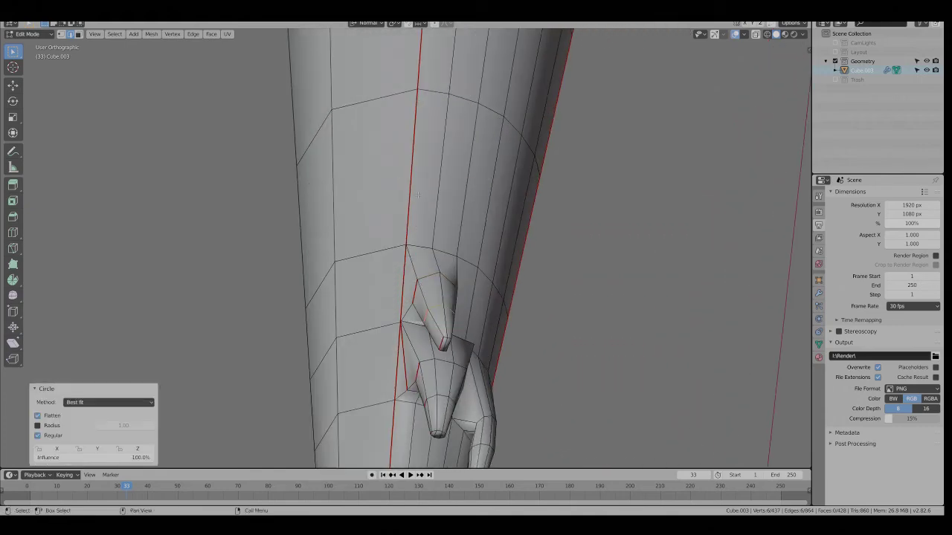
# Select the third hook's end vertices through the mesh and round them with the Circle operation
pyautogui.moveTo(417, 223); pyautogui.dragTo(502, 292, button='middle')
pyautogui.scroll(3, 512, 290)
pyautogui.hotkey('alt', 'z')
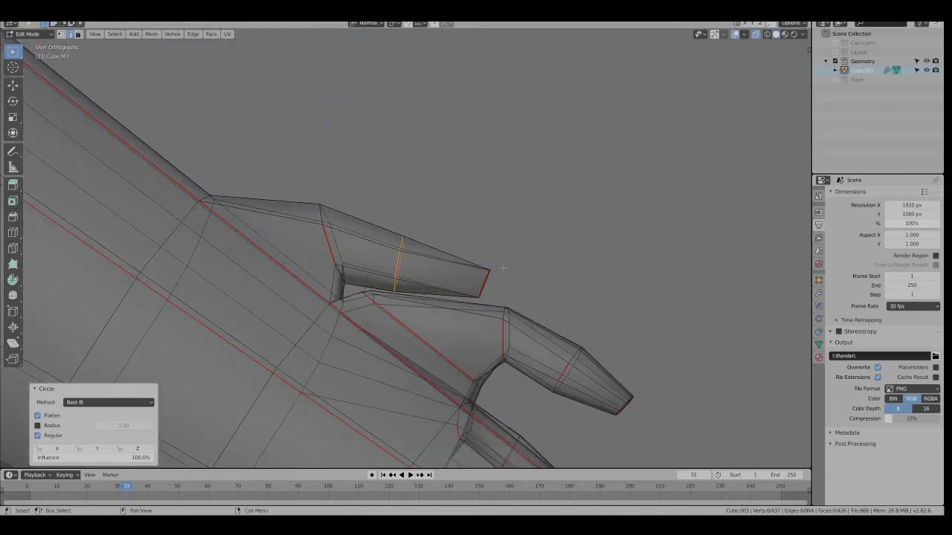
pyautogui.press('b')
pyautogui.moveTo(500, 267); pyautogui.dragTo(473, 301)
pyautogui.moveTo(497, 259); pyautogui.dragTo(433, 94, button='middle')
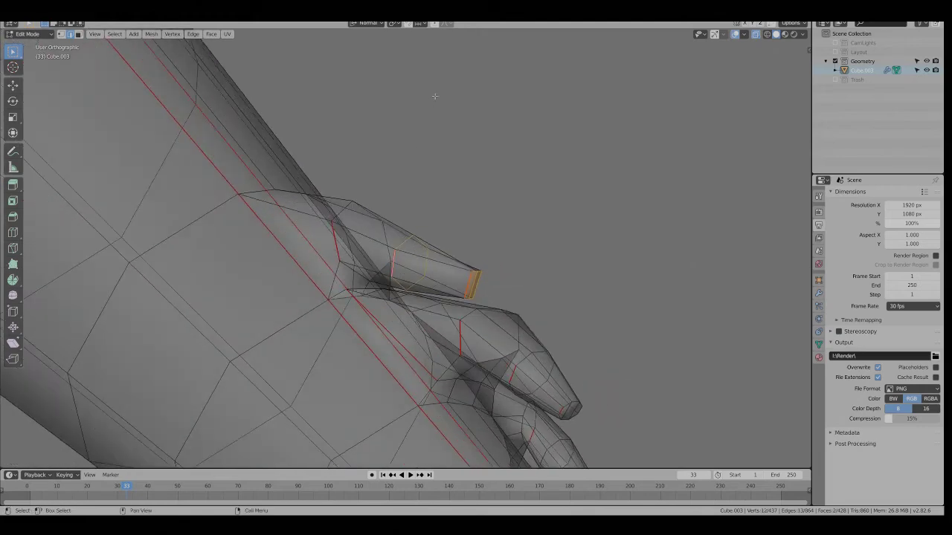
pyautogui.rightClick(434, 95)
pyautogui.moveTo(434, 96)
pyautogui.click(482, 106)
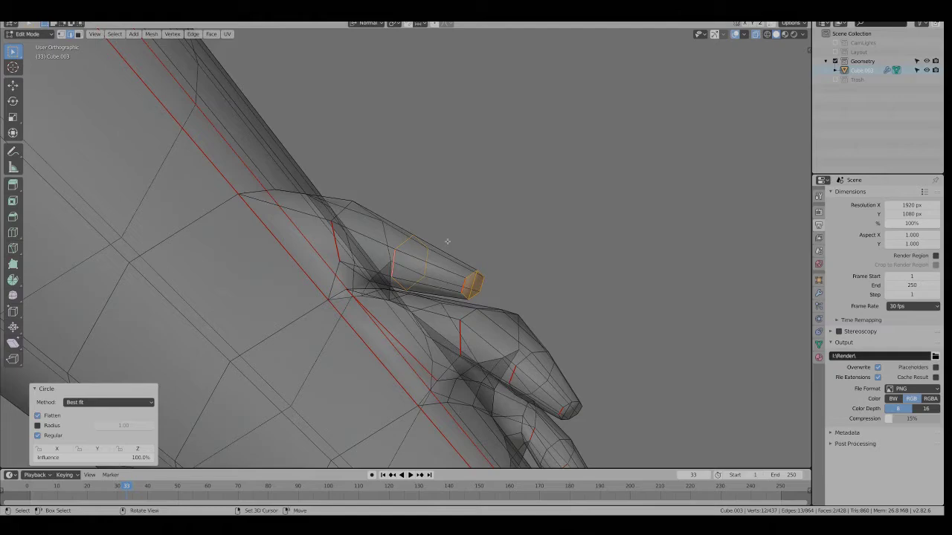
pyautogui.moveTo(448, 242)
pyautogui.mouseDown(button='middle')
pyautogui.moveTo(361, 313)
pyautogui.moveTo(511, 297)
pyautogui.moveTo(474, 322)
pyautogui.moveTo(405, 342)
pyautogui.moveTo(323, 347)
pyautogui.mouseUp(button='middle')
pyautogui.hotkey('alt', 'z')
# Inset the two tentacle faces beside the third hook's base by about 0.0151 m
pyautogui.scroll(-2, 365, 318)
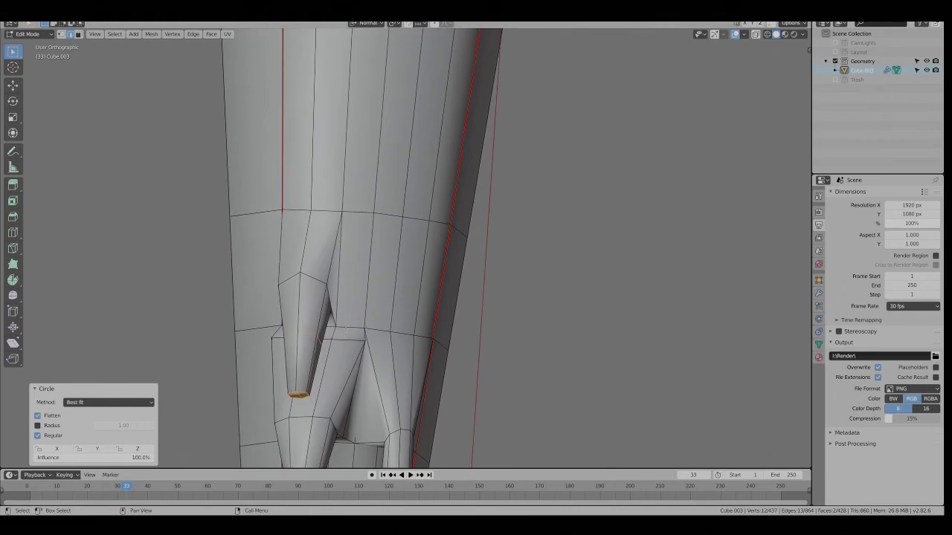
pyautogui.press('3')
pyautogui.click(351, 290)
pyautogui.keyDown('shift'); pyautogui.click(385, 275); pyautogui.keyUp('shift')
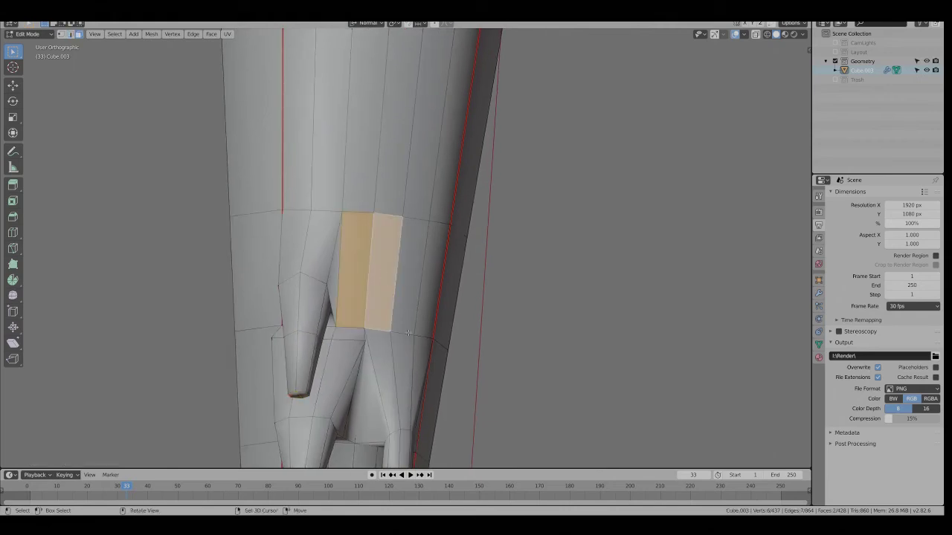
pyautogui.moveTo(385, 275); pyautogui.dragTo(375, 346, button='middle')
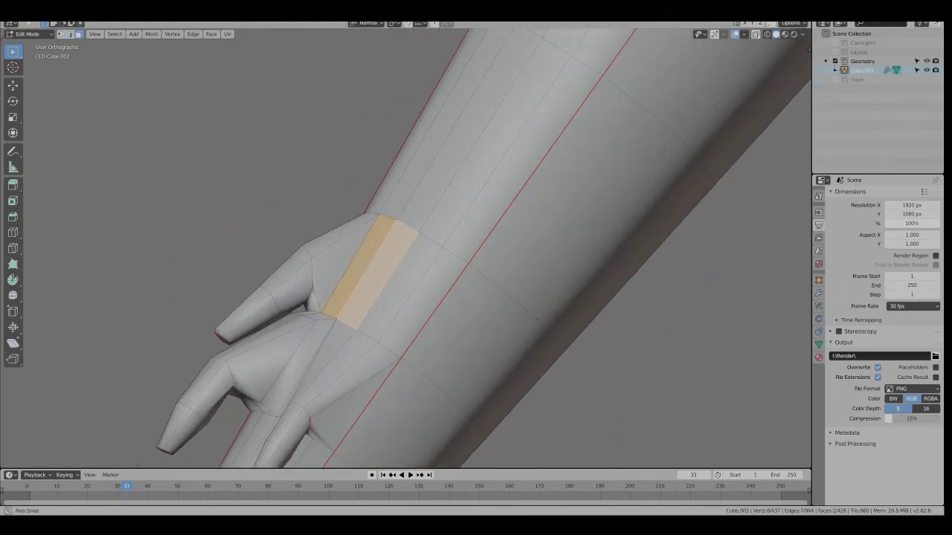
pyautogui.press('i')
pyautogui.click(384, 355)
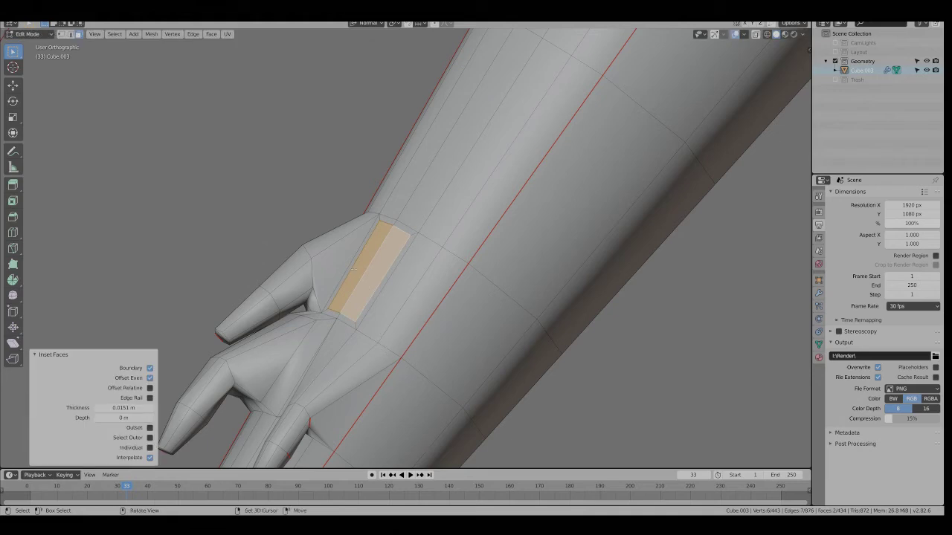
# Turn the inset faces into a circle and scale them to 0.530 as the fourth hook's base
pyautogui.moveTo(354, 269); pyautogui.dragTo(349, 305, button='middle')
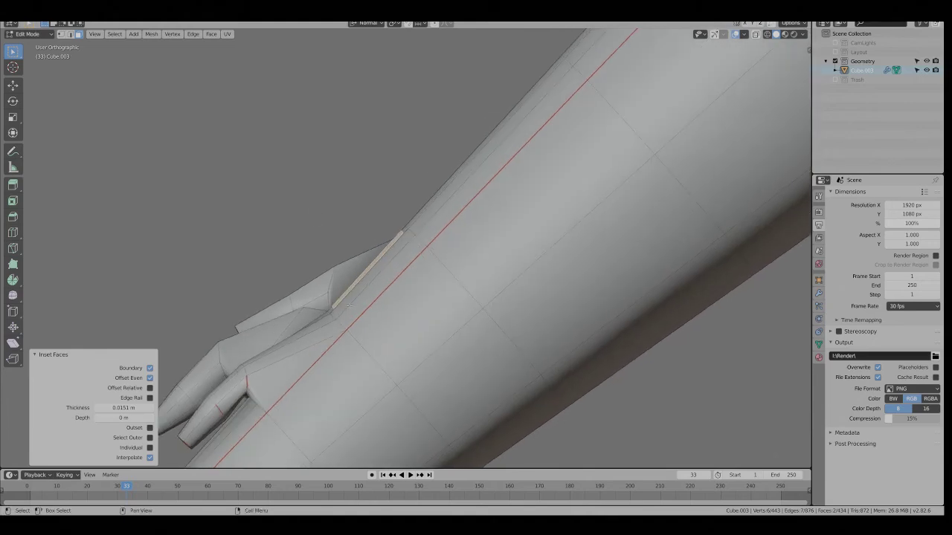
pyautogui.keyDown('alt'); pyautogui.moveTo(233, 248); pyautogui.dragTo(537, 208, button='middle'); pyautogui.keyUp('alt')
pyautogui.rightClick(538, 208)
pyautogui.click(577, 215)
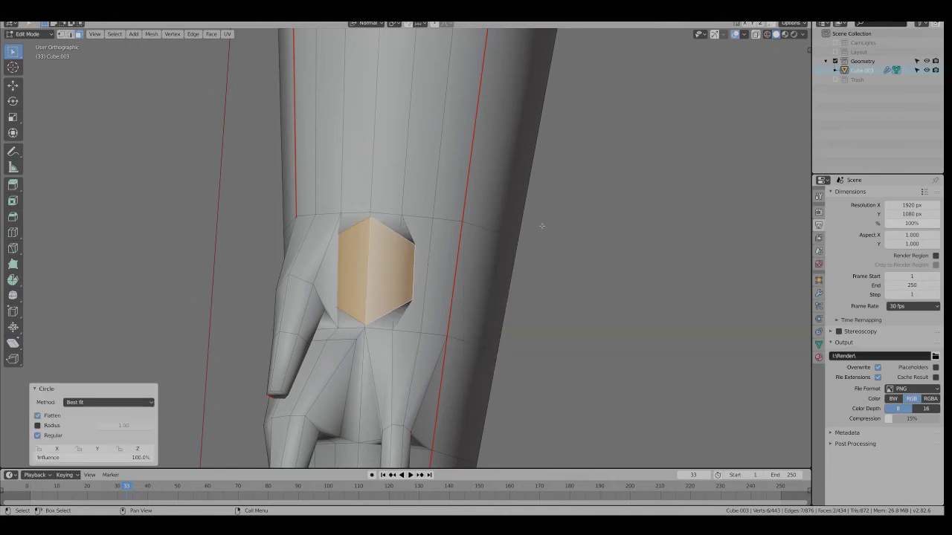
pyautogui.press('s')
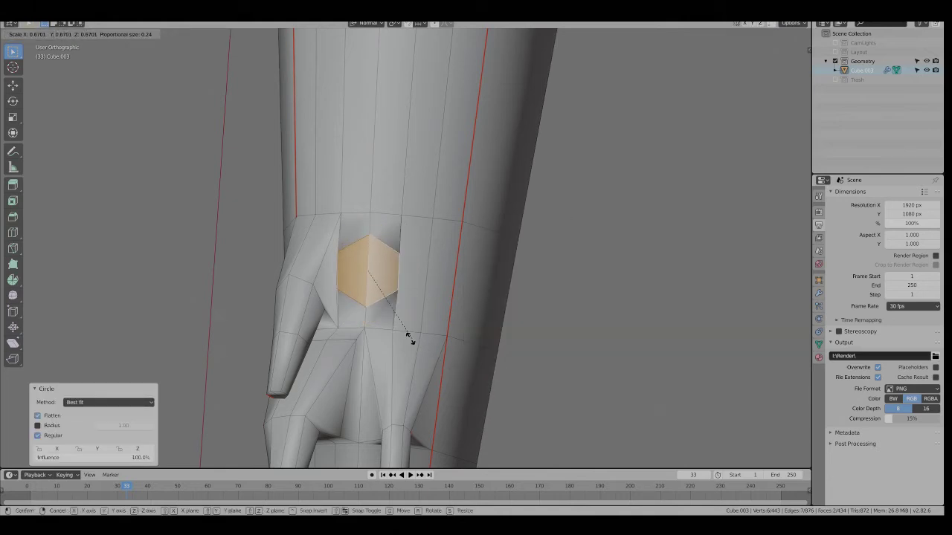
pyautogui.click(395, 330)
# Raise the rounded faces about 0.057 m off the tentacle, rotate them -34.1° and shift them about 0.058 m farther out
pyautogui.moveTo(395, 330); pyautogui.dragTo(315, 203, button='middle')
pyautogui.press('g')
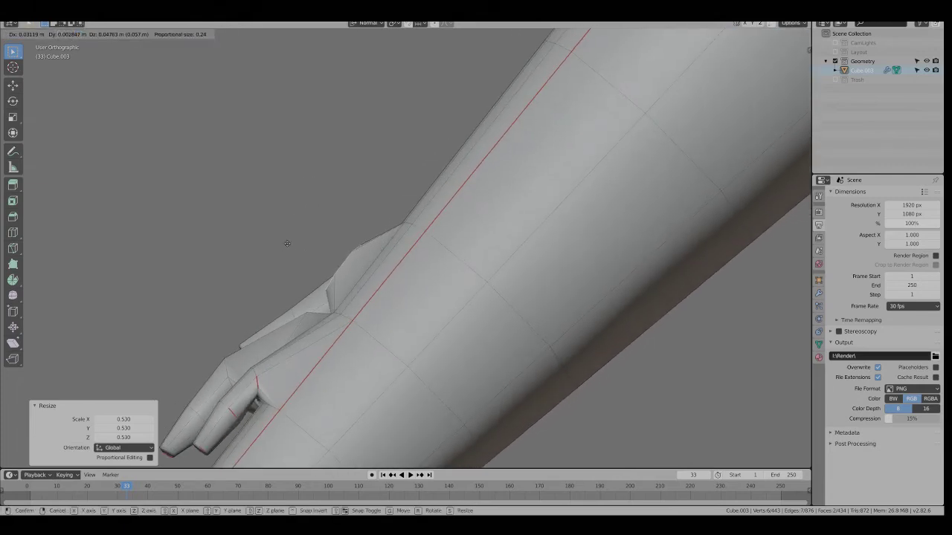
pyautogui.click(287, 244)
pyautogui.press('r')
pyautogui.press('r')
pyautogui.click(312, 323)
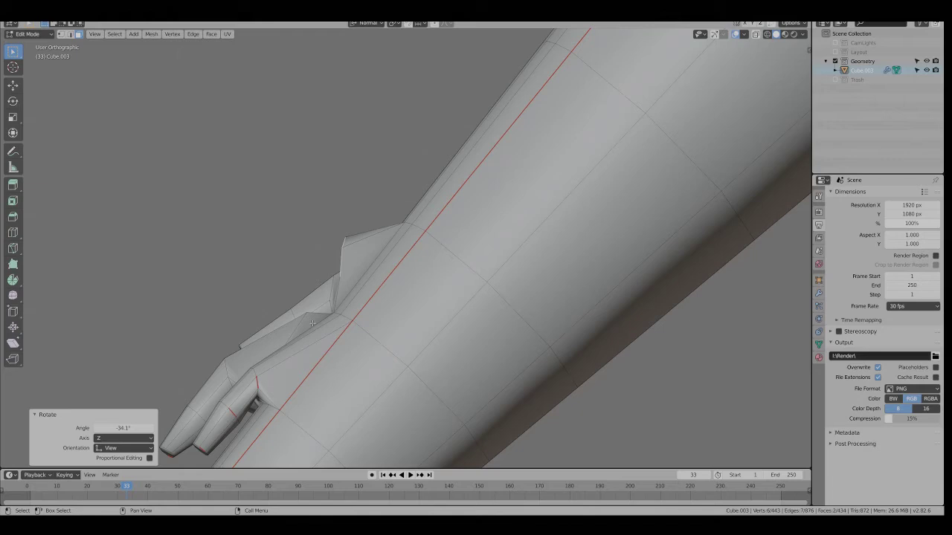
pyautogui.press('g')
pyautogui.click(271, 314)
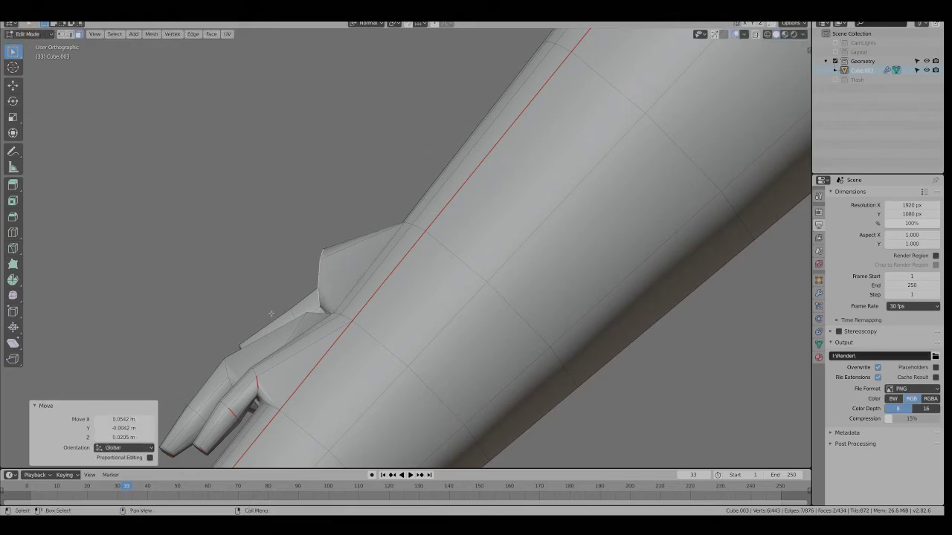
# Scale the fourth hook's raised base faces to 0.728 and shift them about 0.024 m, mostly downward
pyautogui.press('s')
pyautogui.click(285, 285)
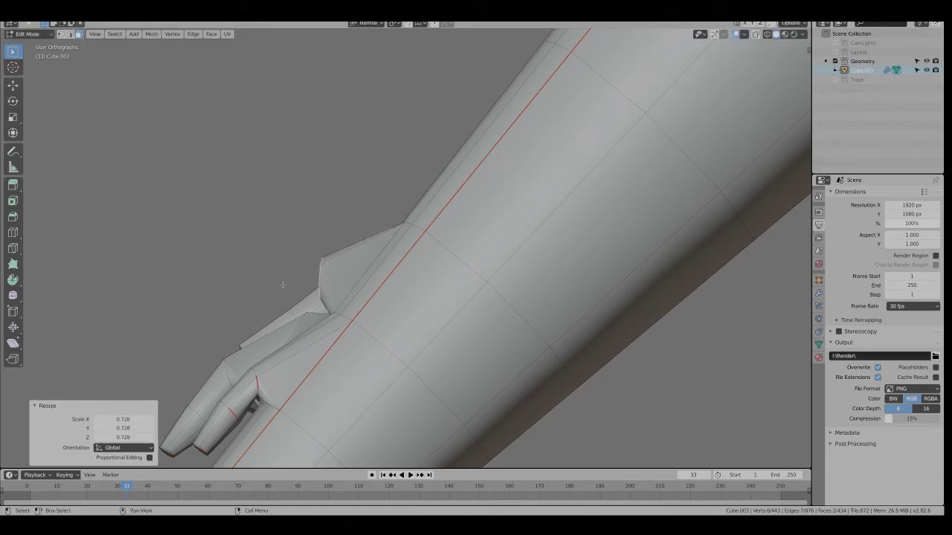
pyautogui.press('g')
pyautogui.click(289, 292)
# Extrude the fourth hook's first segment 0.114 m, move its end down about 0.034 m and rotate it -24.4°
pyautogui.press('e')
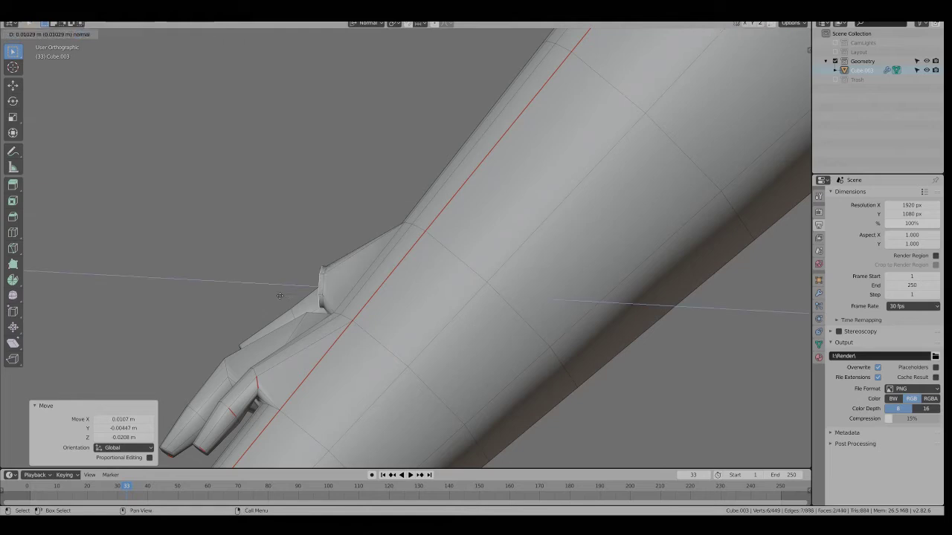
pyautogui.click(247, 299)
pyautogui.click(239, 302)
pyautogui.press('g')
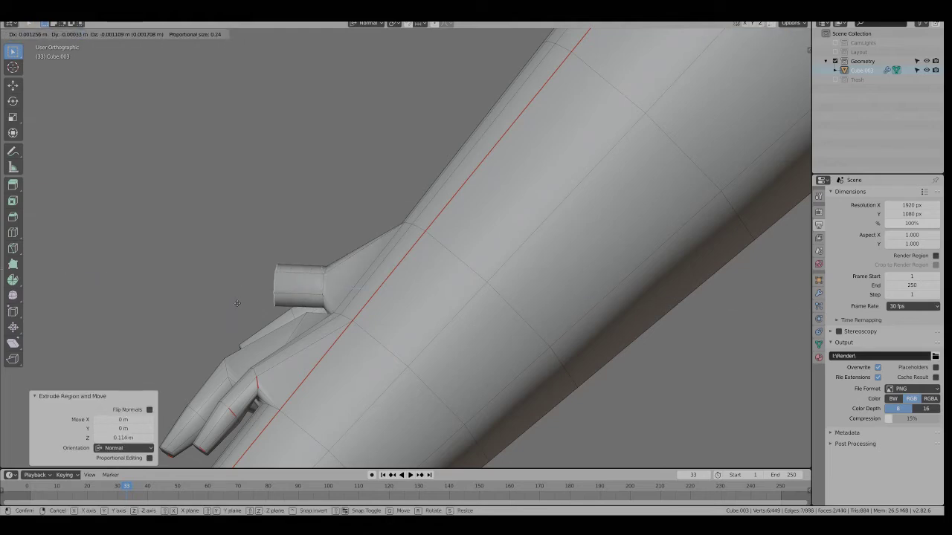
pyautogui.click(237, 325)
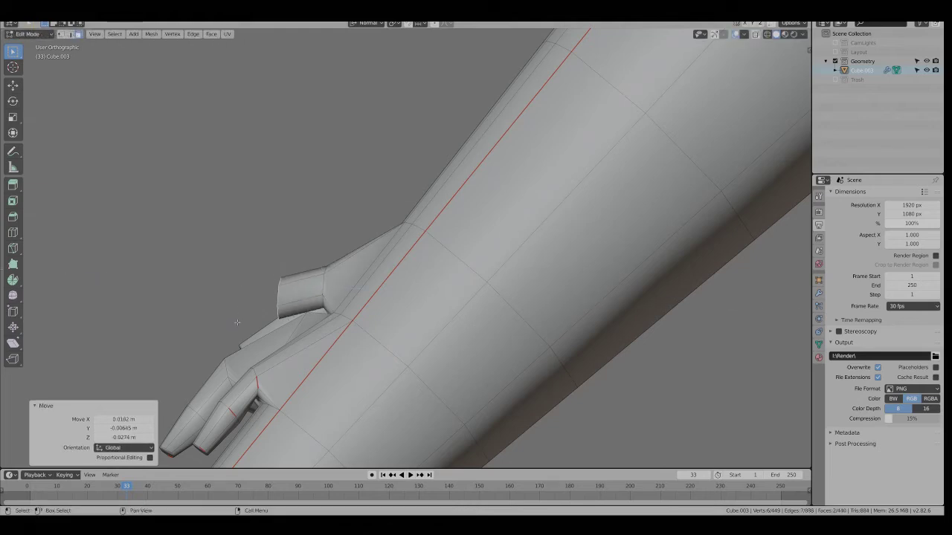
pyautogui.press('r')
pyautogui.click(250, 332)
# Extrude the fourth hook's next segment 0.125 m and taper its end to a scale of 0.489
pyautogui.moveTo(217, 302); pyautogui.dragTo(230, 225, button='middle')
pyautogui.moveTo(421, 324); pyautogui.dragTo(320, 336, button='middle')
pyautogui.press('e')
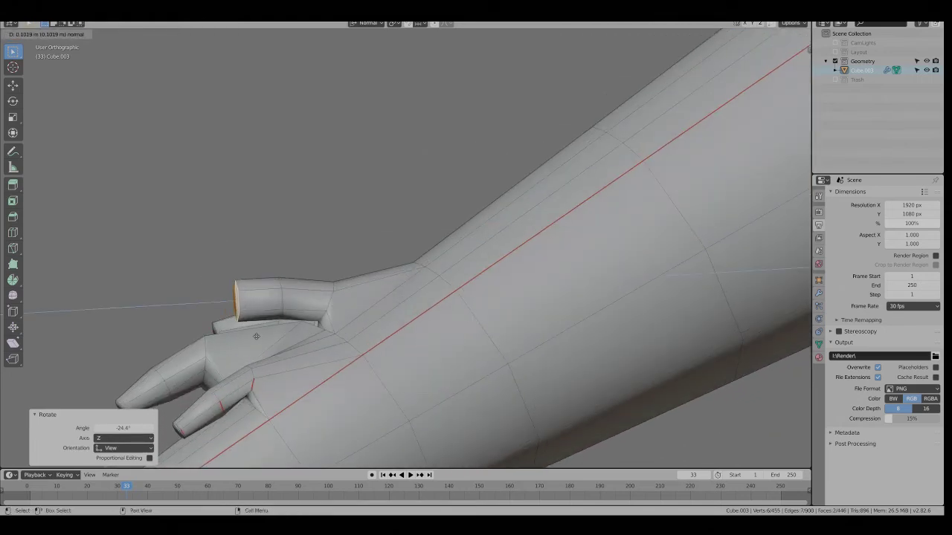
pyautogui.click(248, 339)
pyautogui.moveTo(189, 322); pyautogui.dragTo(175, 290, button='middle')
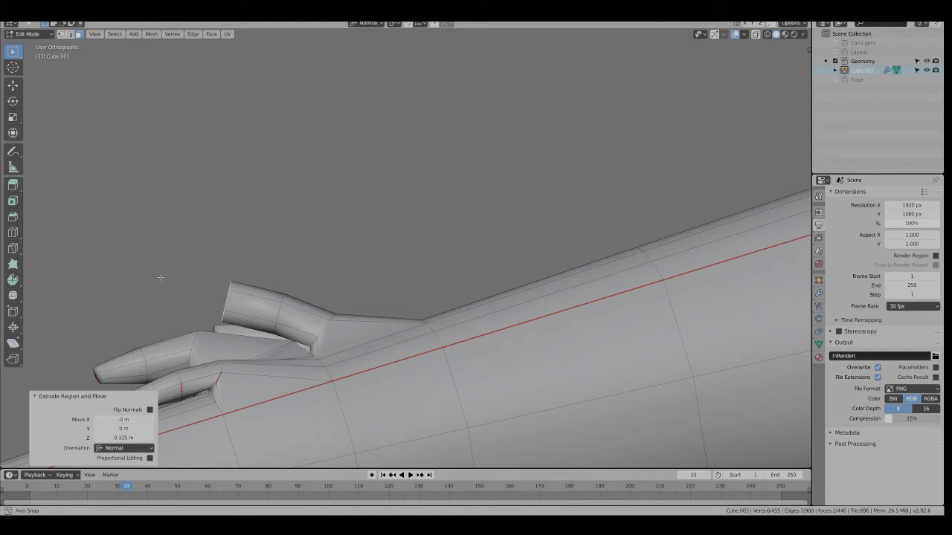
pyautogui.press('s')
pyautogui.click(203, 298)
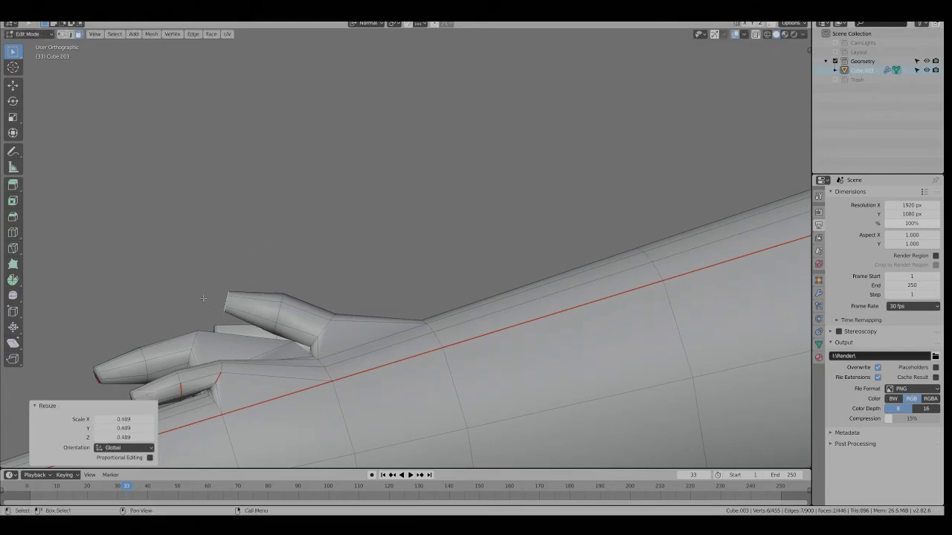
# Move the fourth hook's tip about 0.062 m toward the tentacle and rotate it to continue the curve
pyautogui.press('g')
pyautogui.click(225, 366)
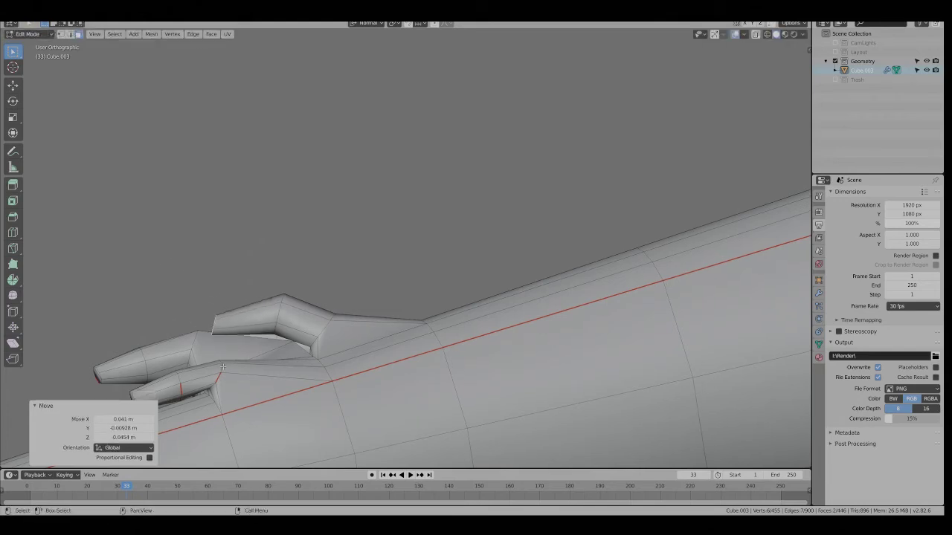
pyautogui.press('r')
pyautogui.click(242, 357)
# Examine the four smoothed hooks in Object Mode from the front view with solid shading
pyautogui.moveTo(242, 357)
pyautogui.mouseDown(button='middle')
pyautogui.moveTo(385, 332)
pyautogui.moveTo(300, 353)
pyautogui.moveTo(262, 392)
pyautogui.moveTo(214, 351)
pyautogui.moveTo(276, 319)
pyautogui.moveTo(361, 240)
pyautogui.moveTo(293, 361)
pyautogui.mouseUp(button='middle')
pyautogui.press('Tab')
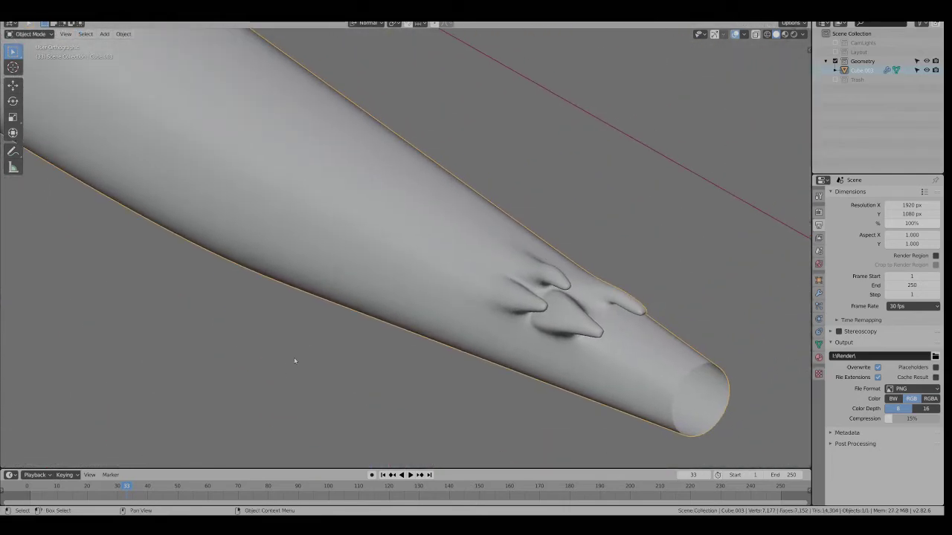
pyautogui.press('KP_1')
pyautogui.moveTo(609, 183)
pyautogui.keyDown('shift'); pyautogui.mouseDown(button='middle')
pyautogui.moveTo(621, 216)
pyautogui.moveTo(449, 332)
pyautogui.mouseUp(button='middle'); pyautogui.keyUp('shift')
pyautogui.keyDown('shift'); pyautogui.moveTo(658, 110); pyautogui.dragTo(472, 227, button='middle'); pyautogui.keyUp('shift')
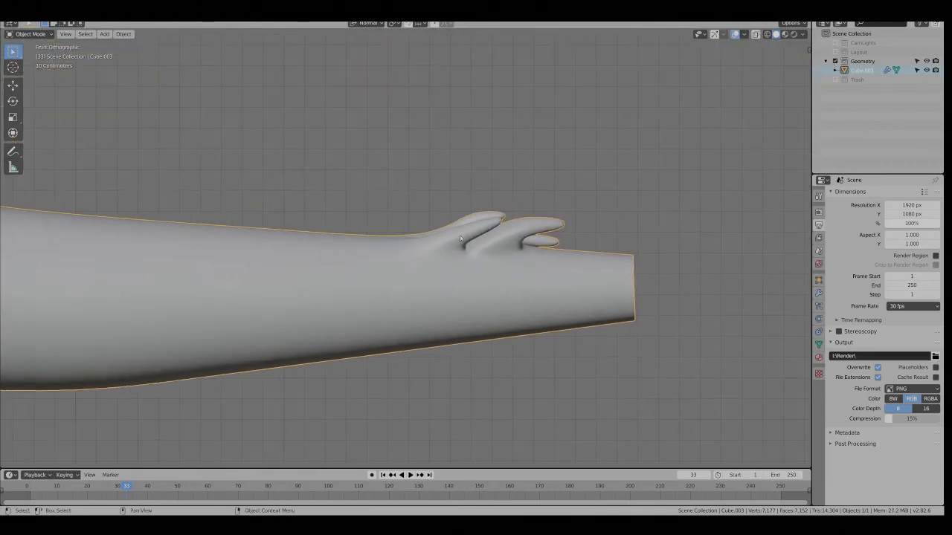
pyautogui.scroll(3, 474, 247)
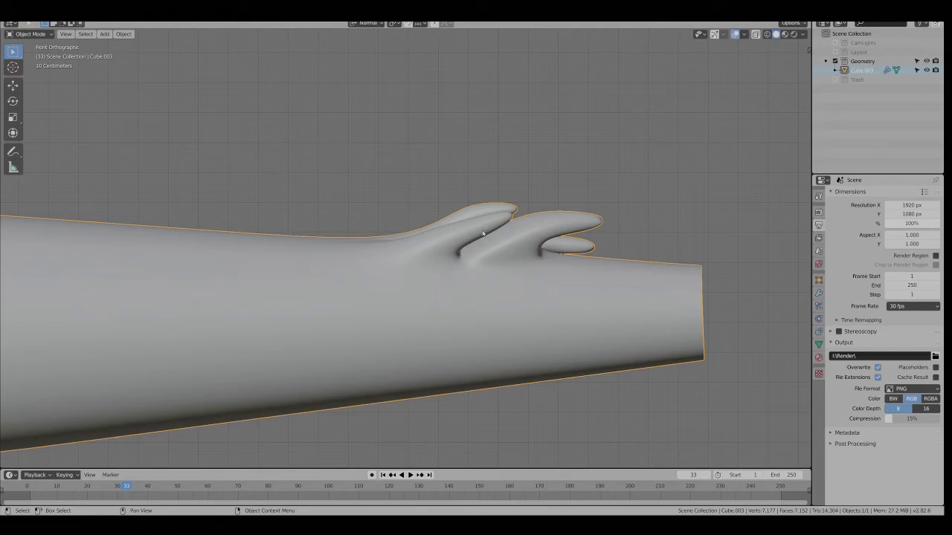
pyautogui.press('z')
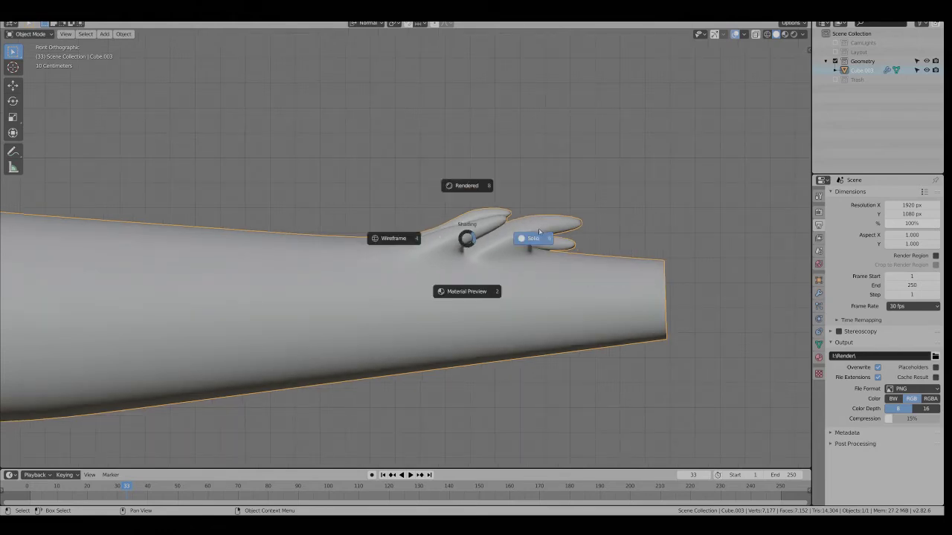
pyautogui.click(528, 238)
# Inset the two tentacle faces beside the upper row of hooks by about 0.0215 m for a fifth hook
pyautogui.press('Tab')
pyautogui.moveTo(528, 236); pyautogui.dragTo(481, 220, button='middle')
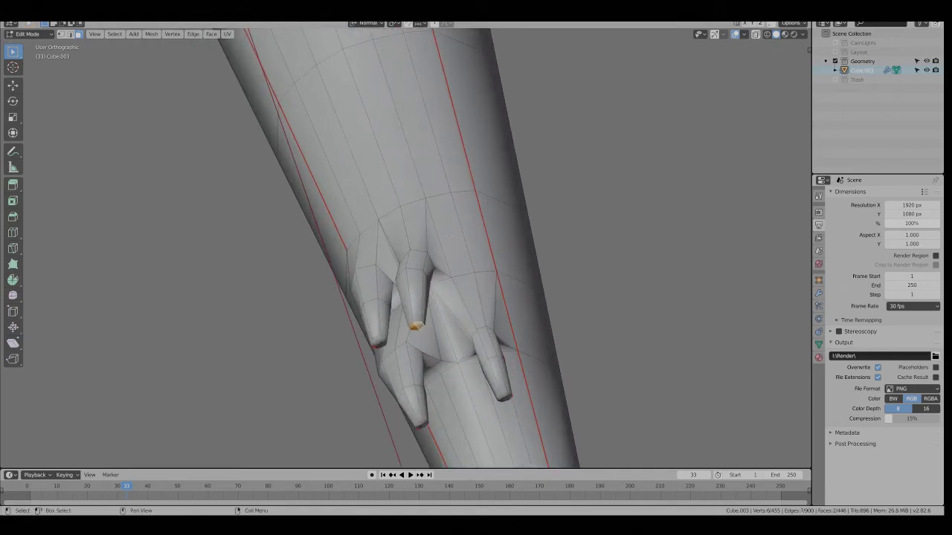
pyautogui.click(449, 237)
pyautogui.keyDown('shift'); pyautogui.click(471, 223); pyautogui.keyUp('shift')
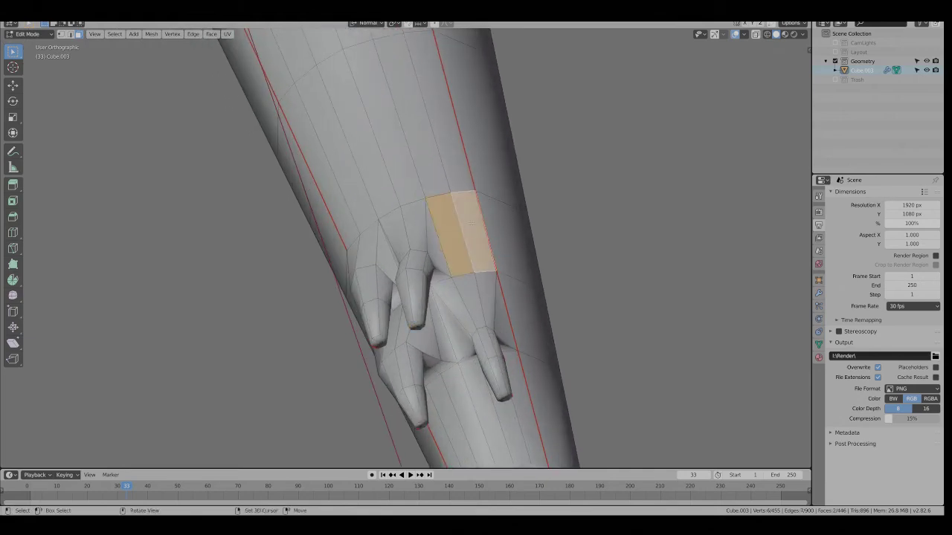
pyautogui.press('i')
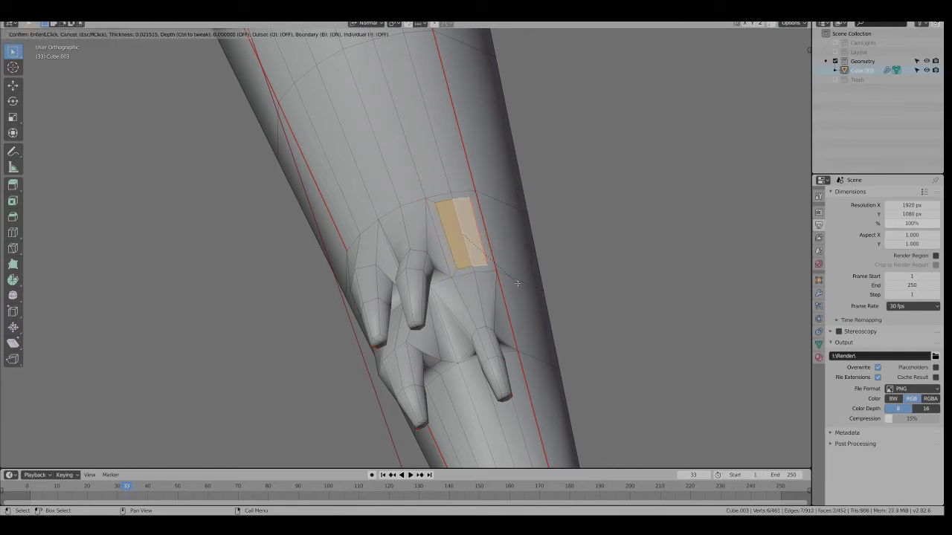
pyautogui.click(516, 283)
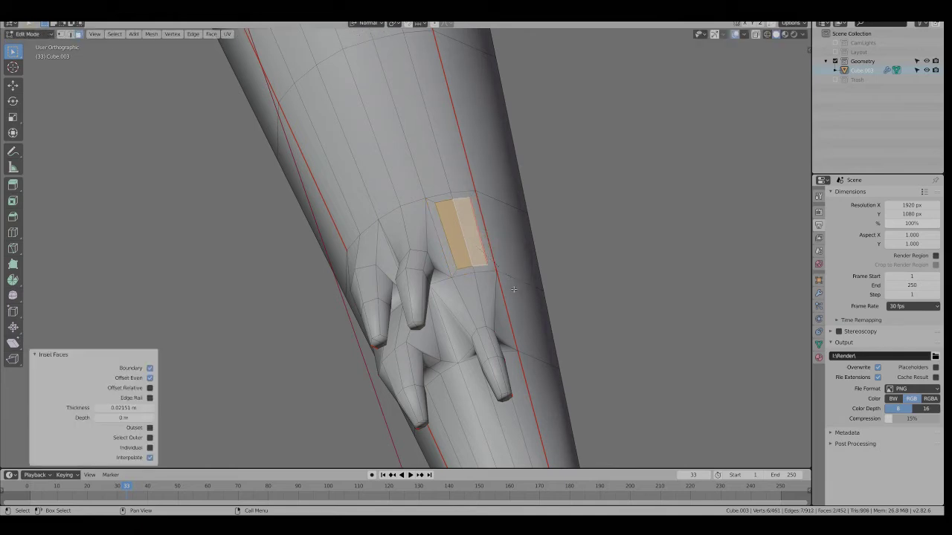
# Turn the inset faces into a circle and scale them to 0.542 as the fifth hook's base
pyautogui.rightClick(554, 191)
pyautogui.moveTo(569, 165)
pyautogui.click(605, 179)
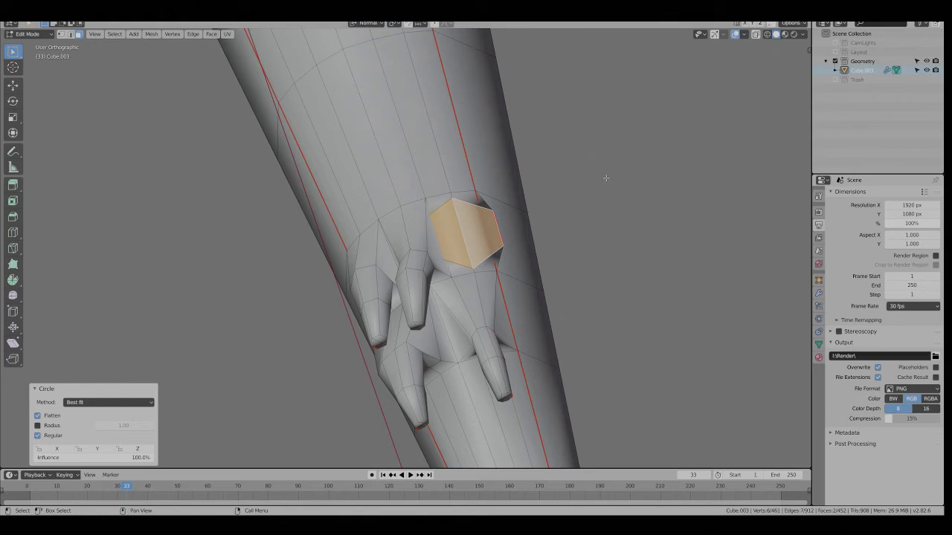
pyautogui.moveTo(543, 161); pyautogui.dragTo(560, 305, button='middle')
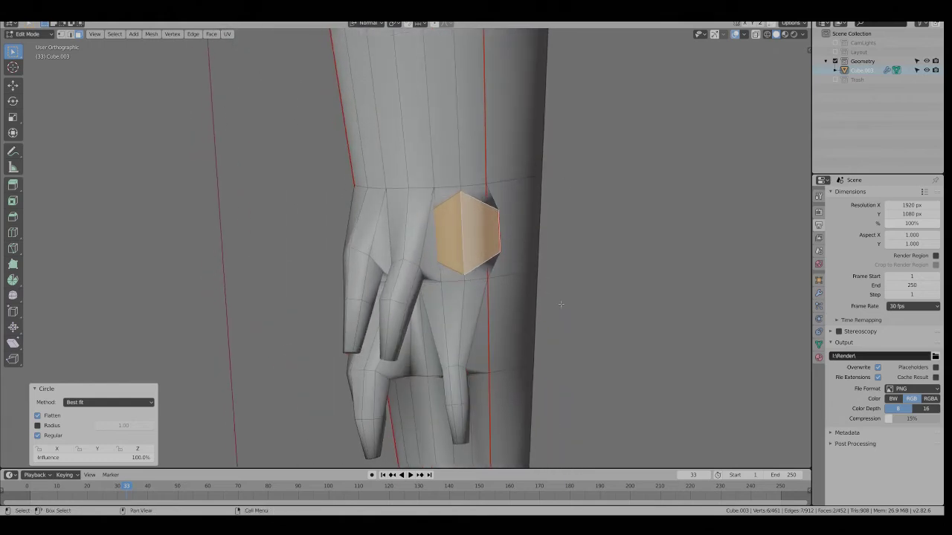
pyautogui.press('s')
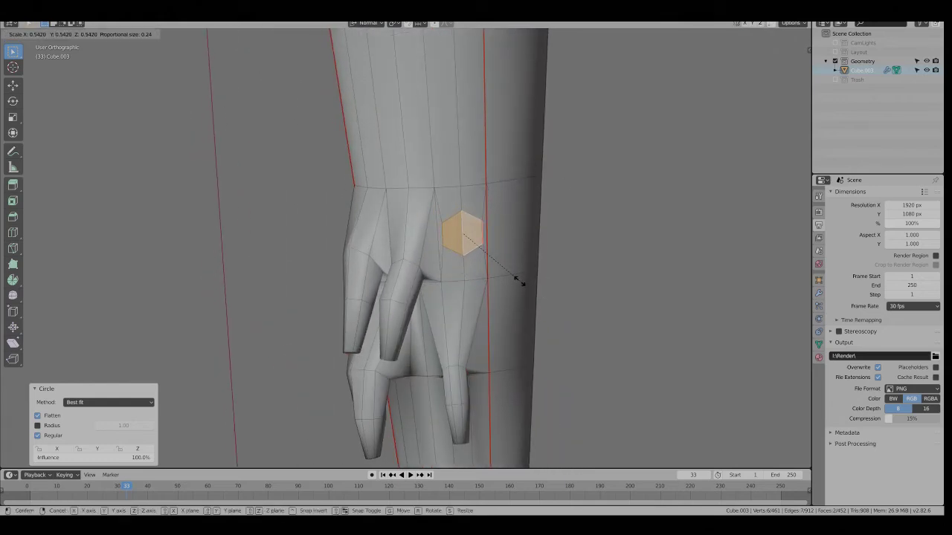
pyautogui.click(519, 281)
# Shift the circular faces about 0.062 m toward the tentacle's tip and raise them about 0.092 m off the surface
pyautogui.press('g')
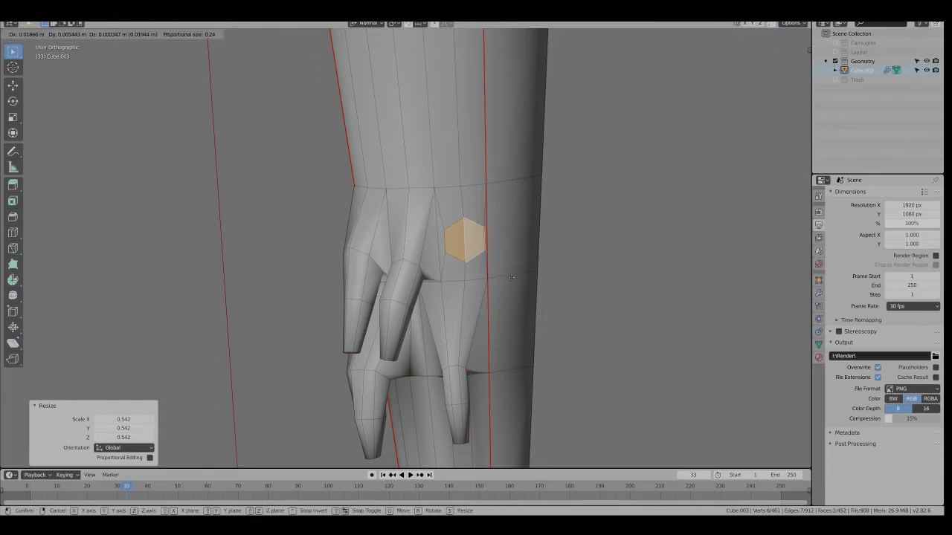
pyautogui.click(506, 293)
pyautogui.moveTo(505, 293); pyautogui.dragTo(531, 282, button='middle')
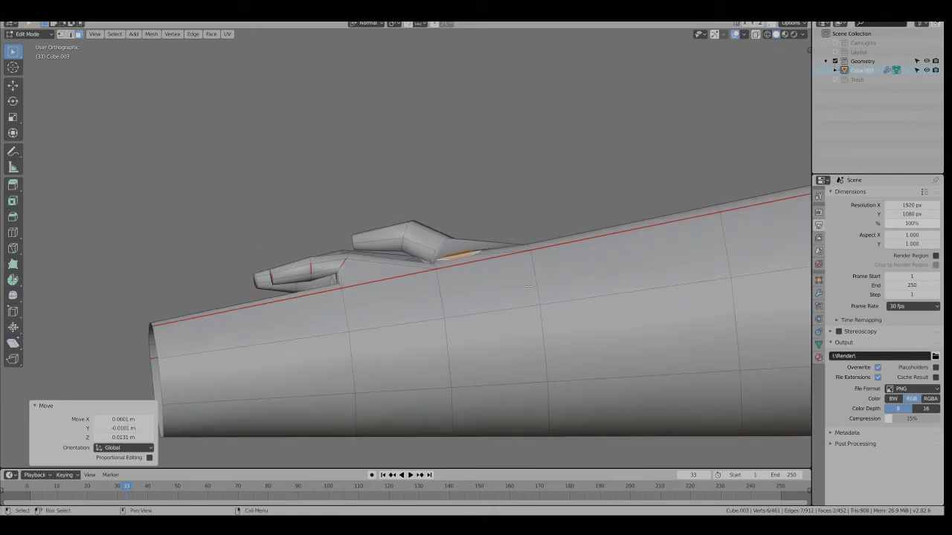
pyautogui.press('g')
pyautogui.click(516, 255)
# Rotate the fifth hook's raised faces -58.9° and shift them about 0.071 m toward the tentacle's tip
pyautogui.press('r')
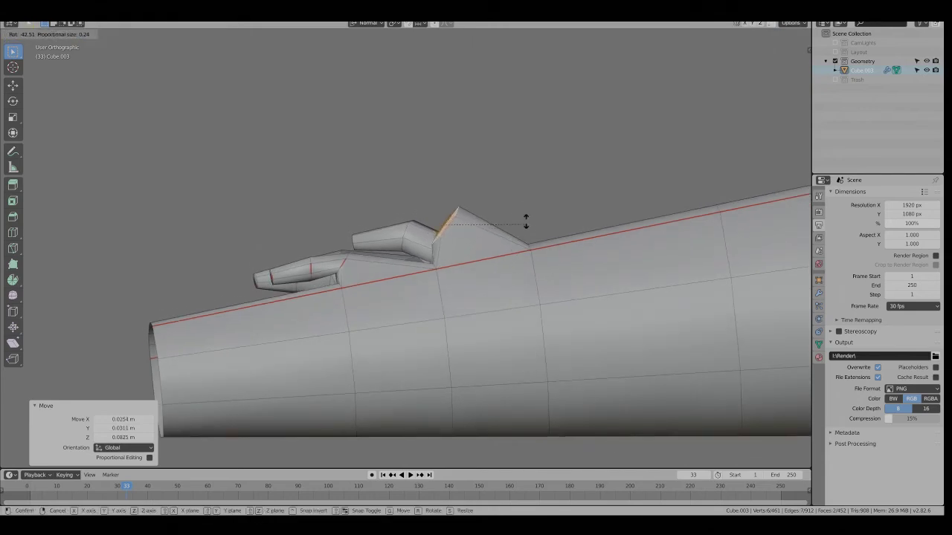
pyautogui.click(509, 207)
pyautogui.press('g')
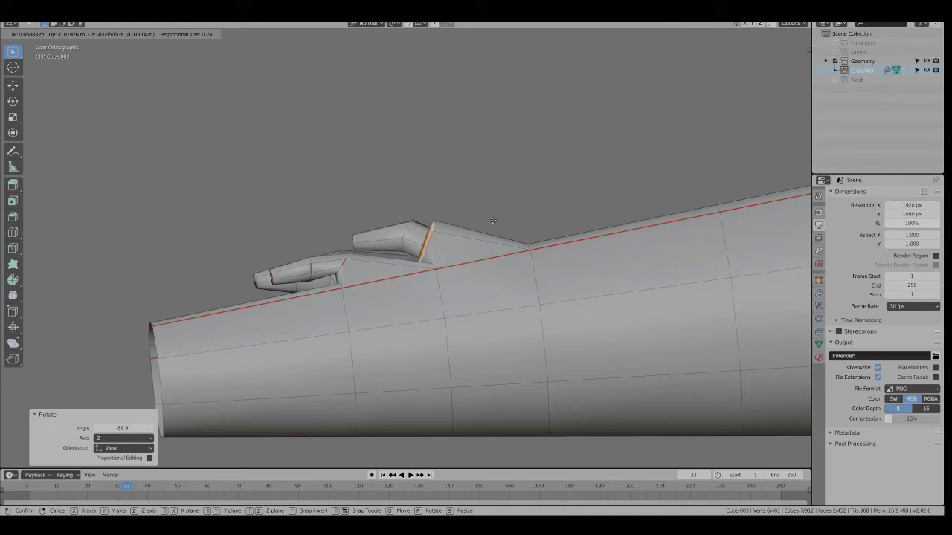
pyautogui.click(493, 220)
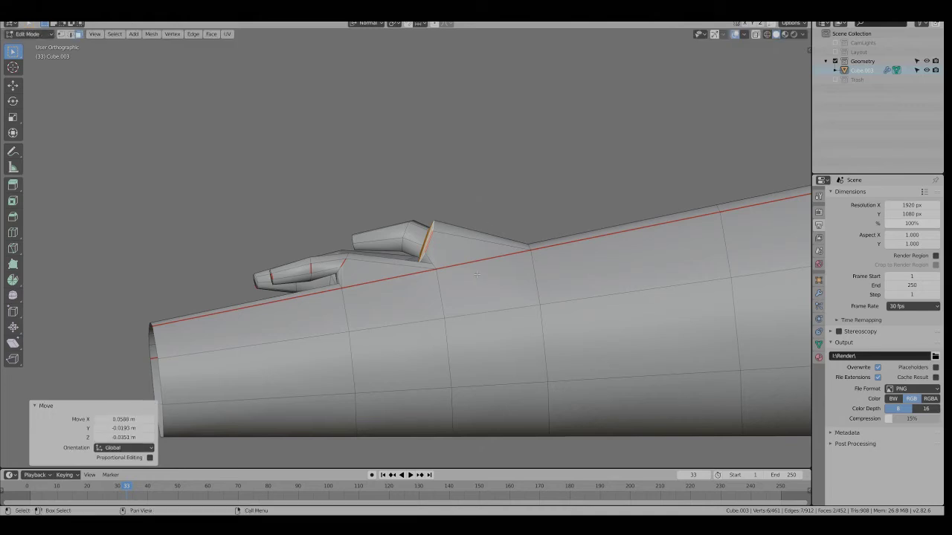
# Extrude the fifth hook's first segment 0.159 m and rotate its end to bend along the tentacle
pyautogui.press('e')
pyautogui.click(424, 257)
pyautogui.press('r')
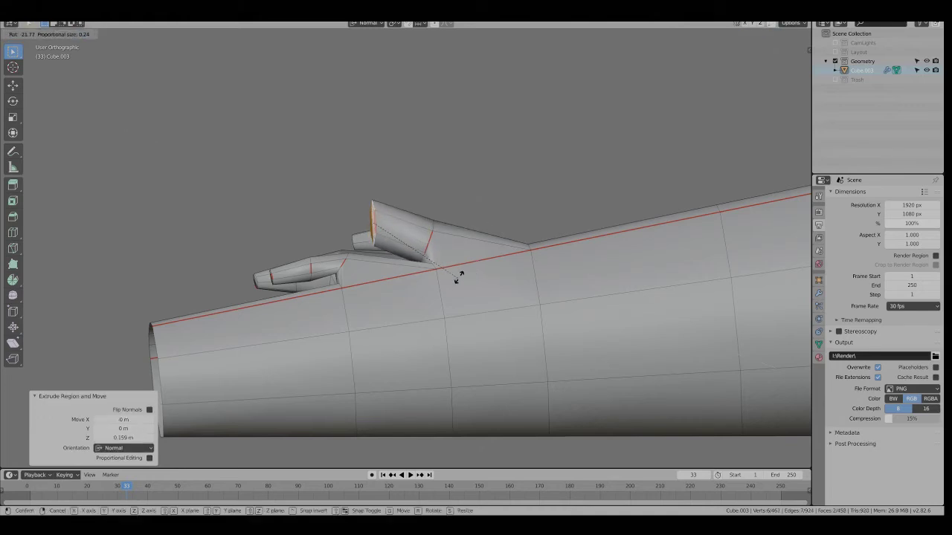
pyautogui.click(450, 283)
# Scale the end of the fifth hook's first segment to 0.571 and lower it about 0.041 m
pyautogui.press('s')
pyautogui.click(419, 269)
pyautogui.press('g')
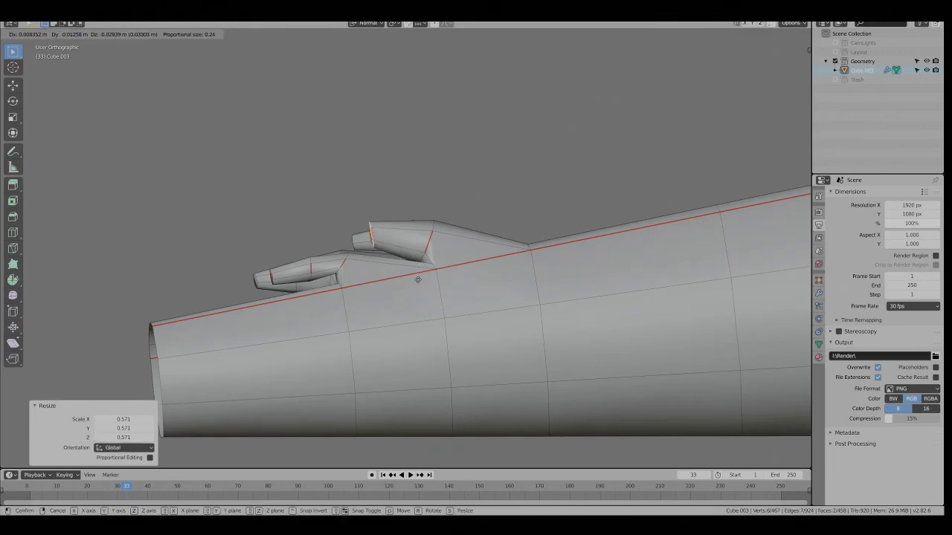
pyautogui.click(418, 282)
# Extrude the fifth hook's tip segment and taper its end to a scale of 0.605
pyautogui.press('e')
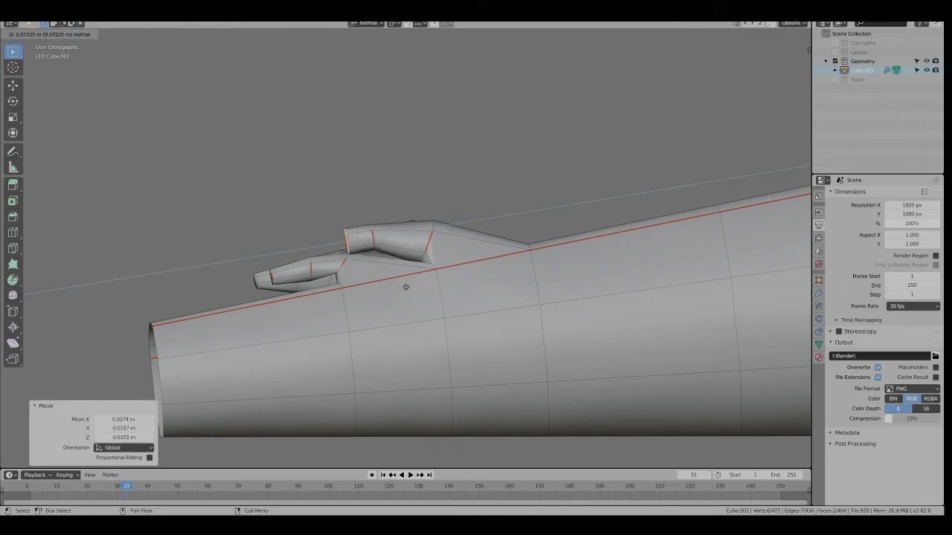
pyautogui.click(376, 292)
pyautogui.press('s')
pyautogui.click(342, 253)
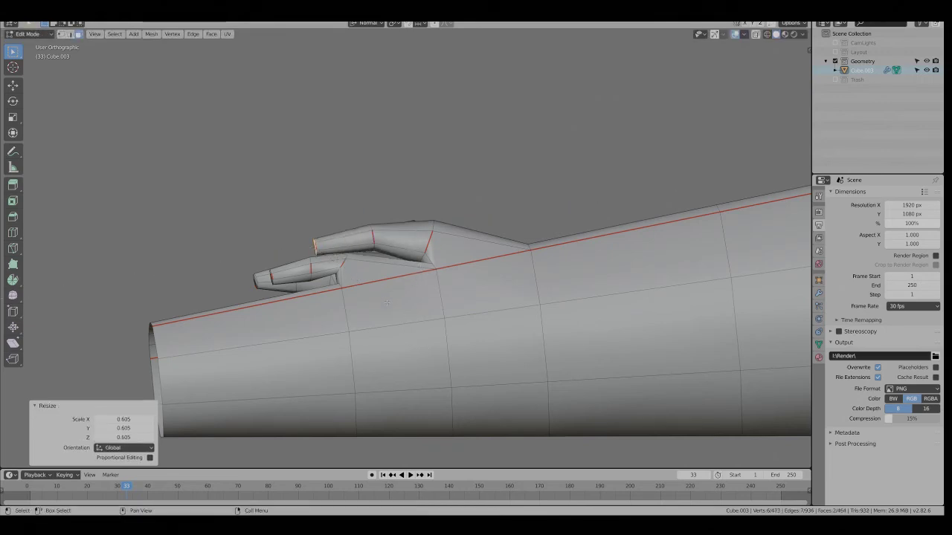
pyautogui.moveTo(343, 253); pyautogui.dragTo(604, 283, button='middle')
pyautogui.press('Tab')
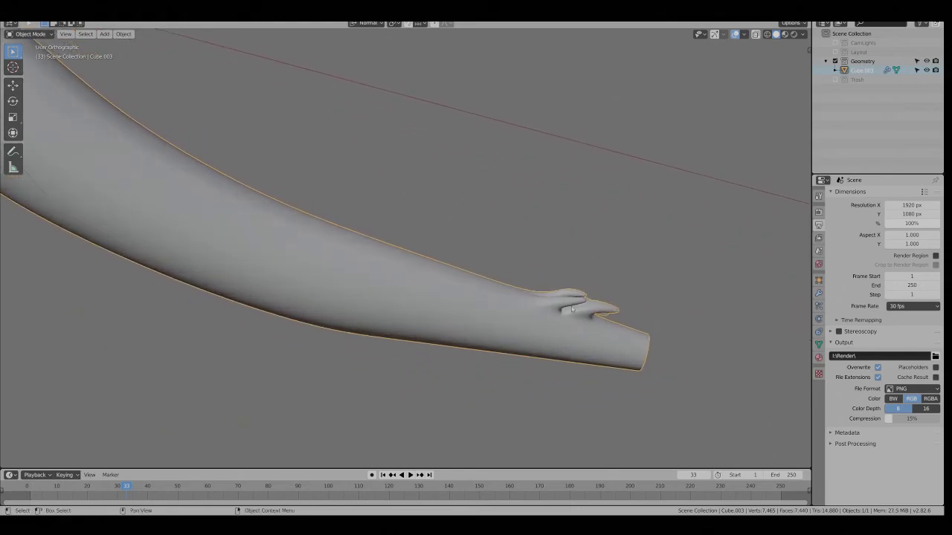
pyautogui.scroll(5, 571, 308)
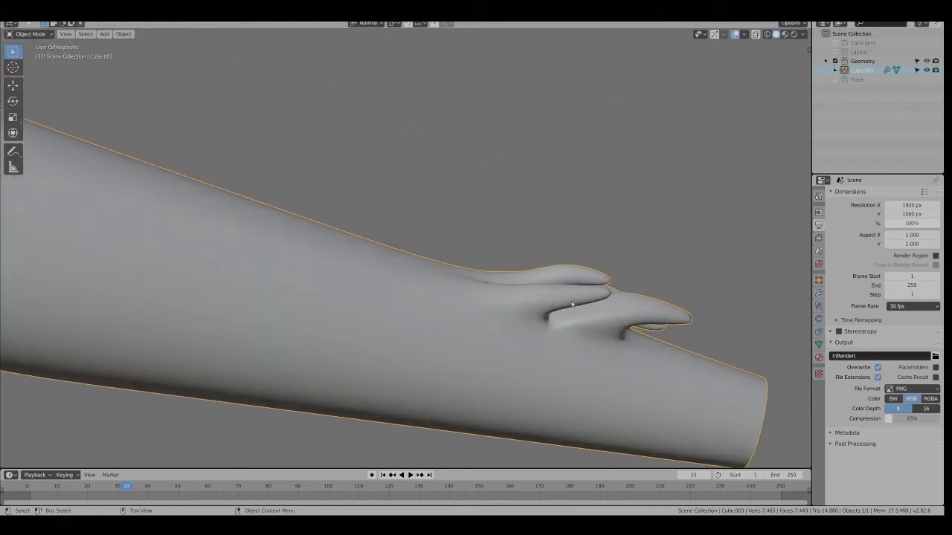
pyautogui.scroll(-2, 572, 305)
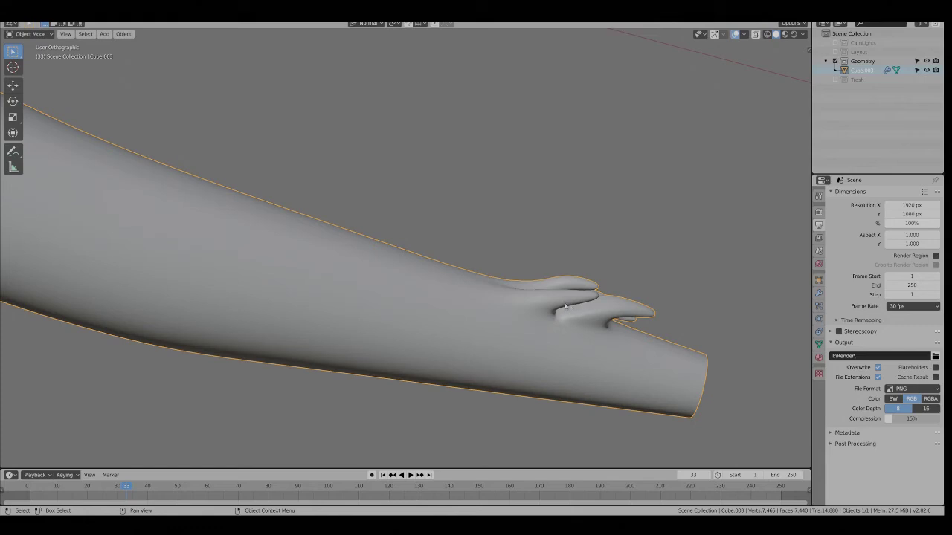
pyautogui.moveTo(564, 305); pyautogui.dragTo(471, 310, button='middle')
# Add a centred edge loop around the tentacle just behind the base of the upper row of hooks
pyautogui.press('Tab')
pyautogui.scroll(6, 470, 310)
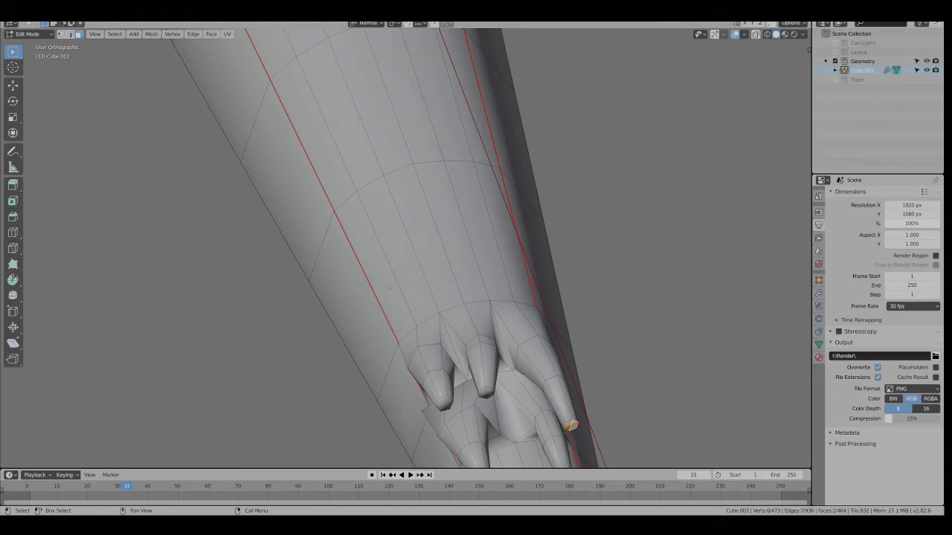
pyautogui.keyDown('alt'); pyautogui.click(409, 282); pyautogui.keyUp('alt')
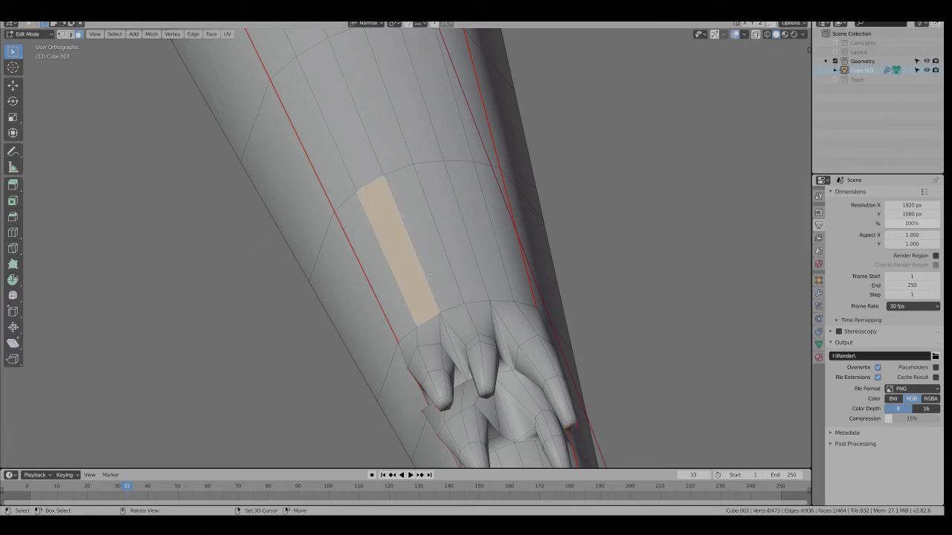
pyautogui.keyDown('alt'); pyautogui.keyDown('shift'); pyautogui.click(436, 273); pyautogui.keyUp('shift'); pyautogui.keyUp('alt')
pyautogui.moveTo(385, 290); pyautogui.dragTo(398, 269, button='middle')
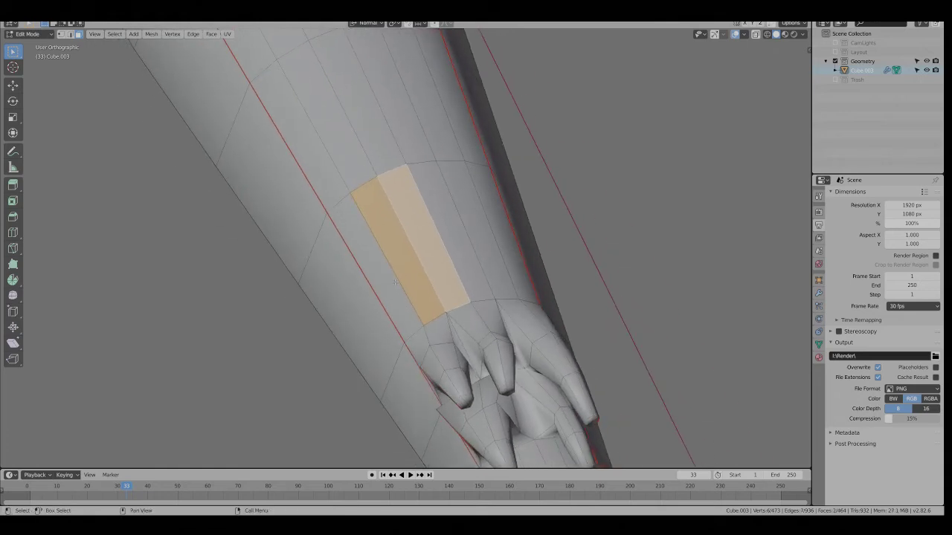
pyautogui.hotkey('ctrl', 'r')
pyautogui.click(397, 270)
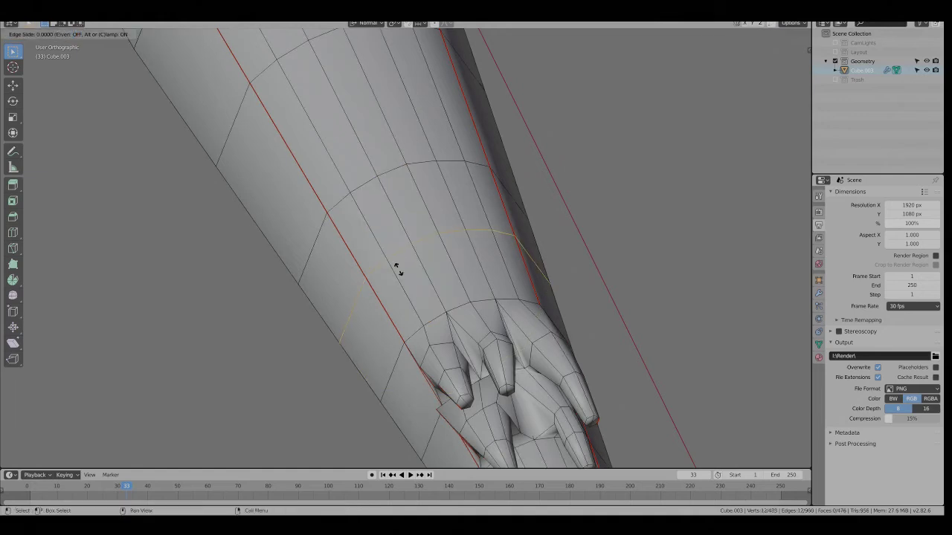
pyautogui.rightClick(406, 274)
pyautogui.hotkey('alt', 'a')
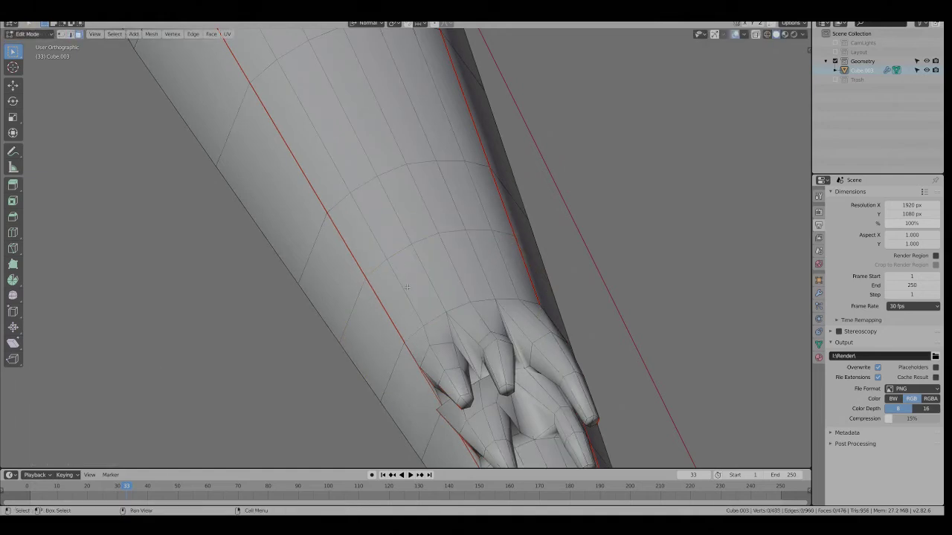
# Inset the two adjacent faces between the new edge loop and the upper hooks by about 0.033 m
pyautogui.click(413, 281)
pyautogui.keyDown('shift'); pyautogui.click(439, 272); pyautogui.keyUp('shift')
pyautogui.moveTo(440, 272); pyautogui.dragTo(429, 297, button='middle')
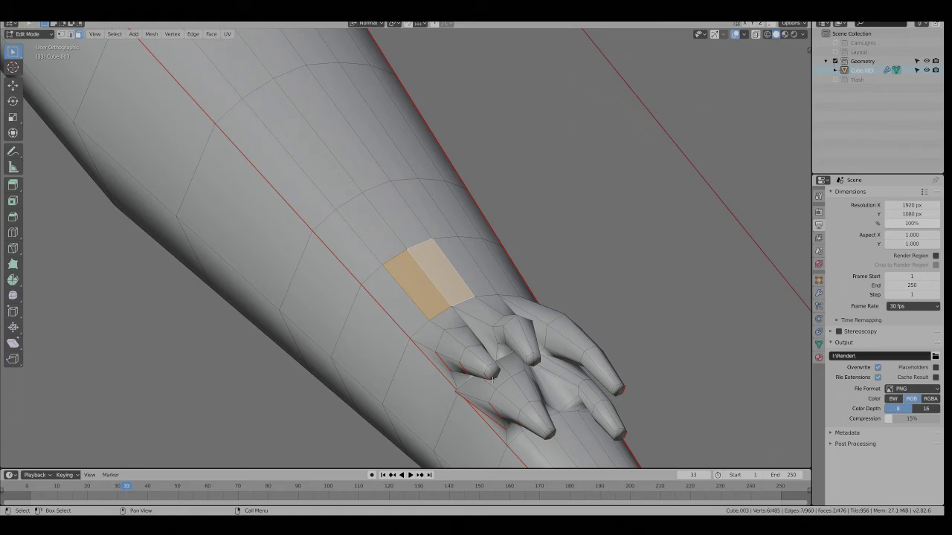
pyautogui.press('i')
pyautogui.press('Return')
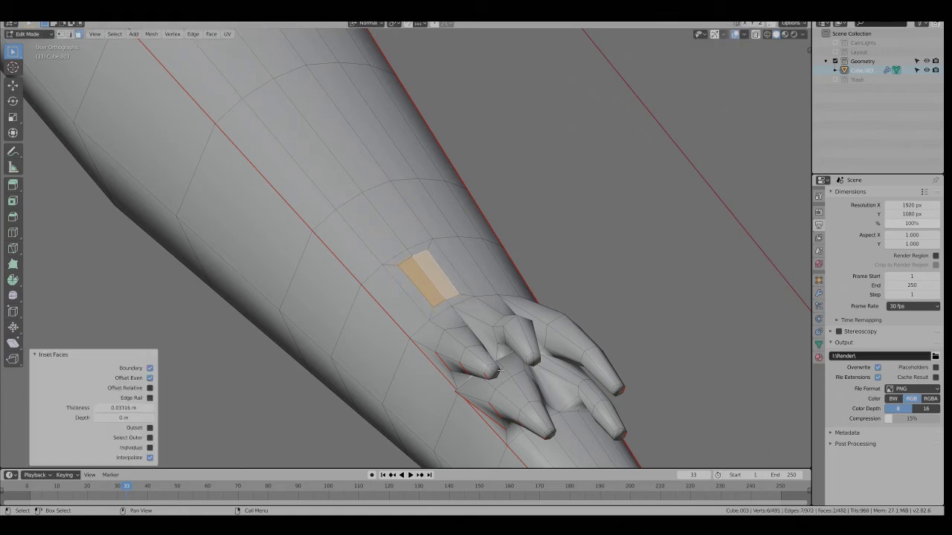
# Turn the inset faces into a circle with LoopTools, scale it to 0.662 and shift it about 0.043 m toward the hooks
pyautogui.moveTo(506, 382); pyautogui.dragTo(545, 277, button='middle')
pyautogui.rightClick(546, 276)
pyautogui.moveTo(579, 155)
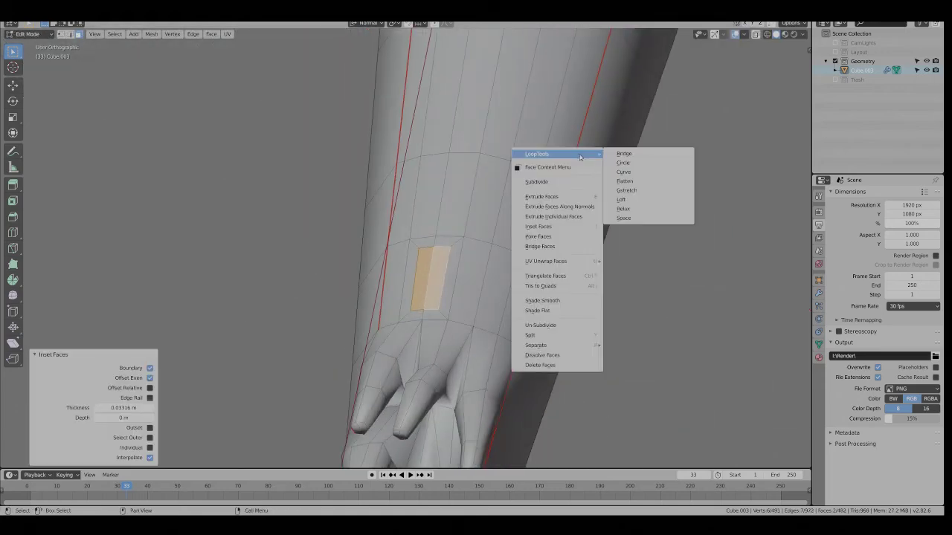
pyautogui.click(623, 163)
pyautogui.moveTo(623, 163); pyautogui.dragTo(579, 169, button='middle')
pyautogui.press('s')
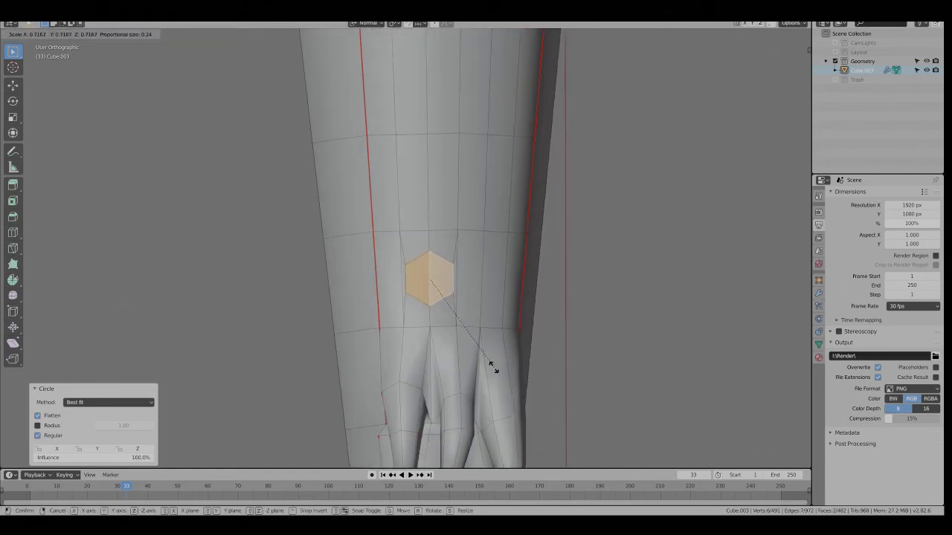
pyautogui.click(485, 363)
pyautogui.press('g')
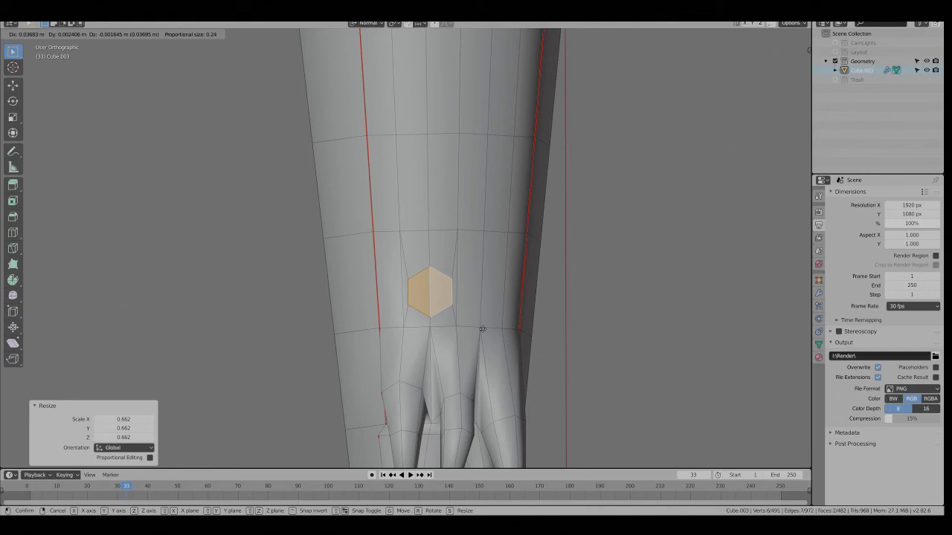
pyautogui.click(484, 330)
# Raise the circular faces about 0.077 m off the tentacle toward its tip and rotate them 46.1° as the sixth hook's base
pyautogui.moveTo(484, 331); pyautogui.dragTo(346, 283, button='middle')
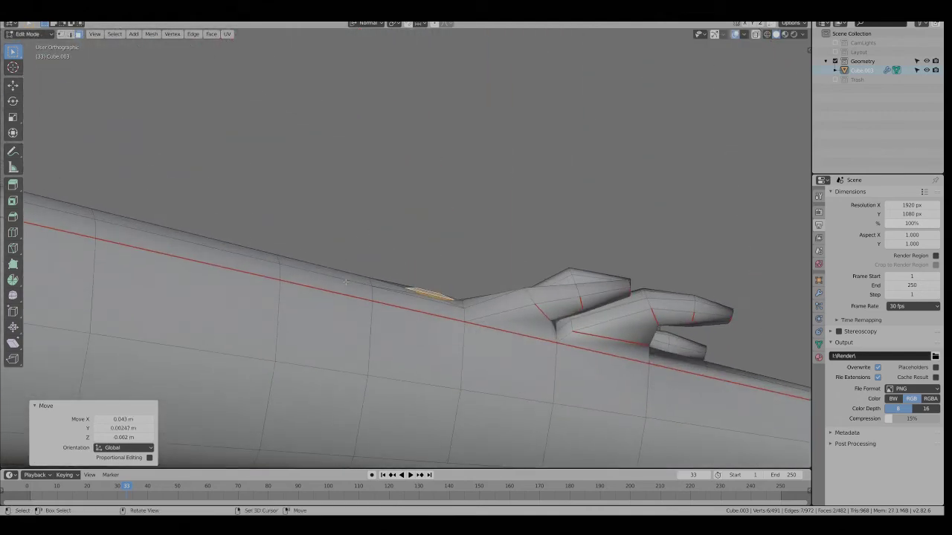
pyautogui.press('g')
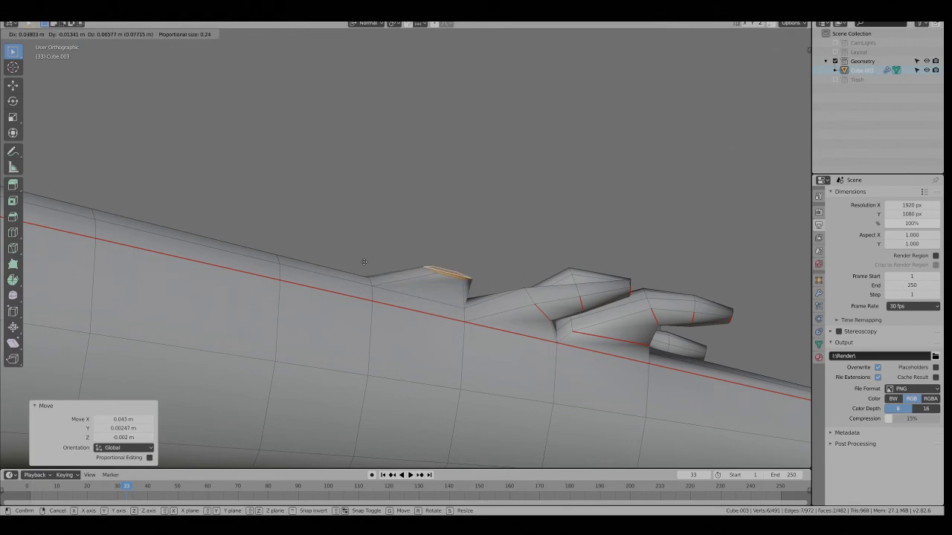
pyautogui.click(363, 262)
pyautogui.press('r')
pyautogui.click(465, 372)
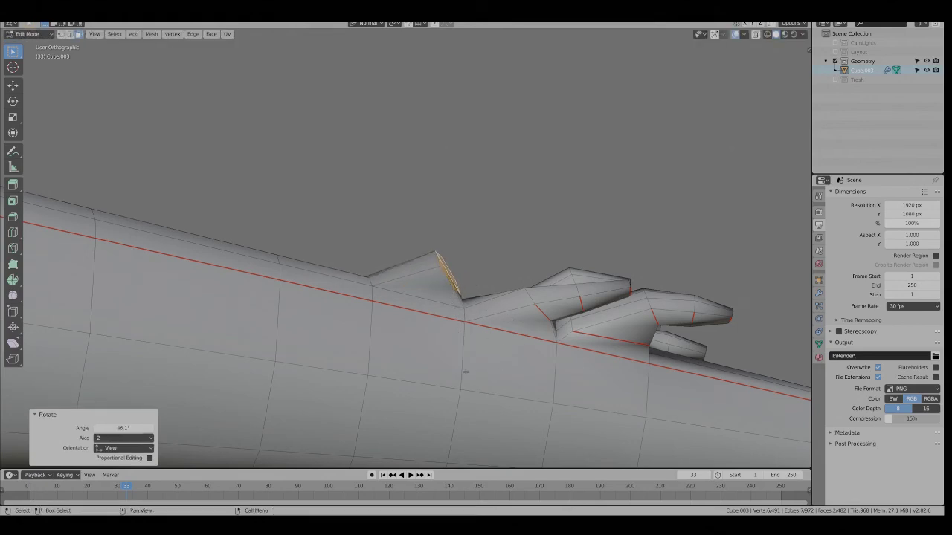
# Extrude the sixth hook's first segment 0.106 m and scale its end to 0.769
pyautogui.press('e')
pyautogui.click(517, 350)
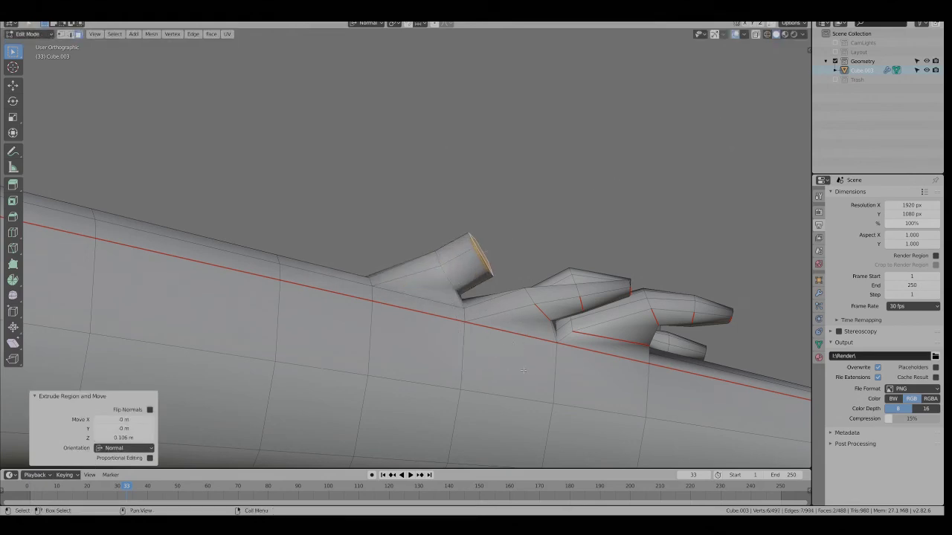
pyautogui.press('s')
pyautogui.click(513, 341)
# Rotate the end of the sixth hook's first segment 20.5° and lower it about 0.035 m
pyautogui.press('r')
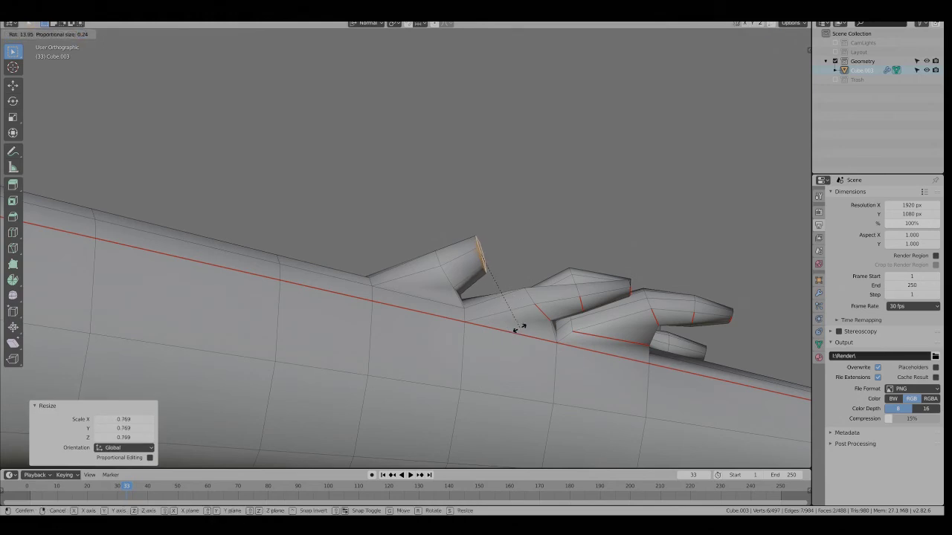
pyautogui.click(511, 336)
pyautogui.press('g')
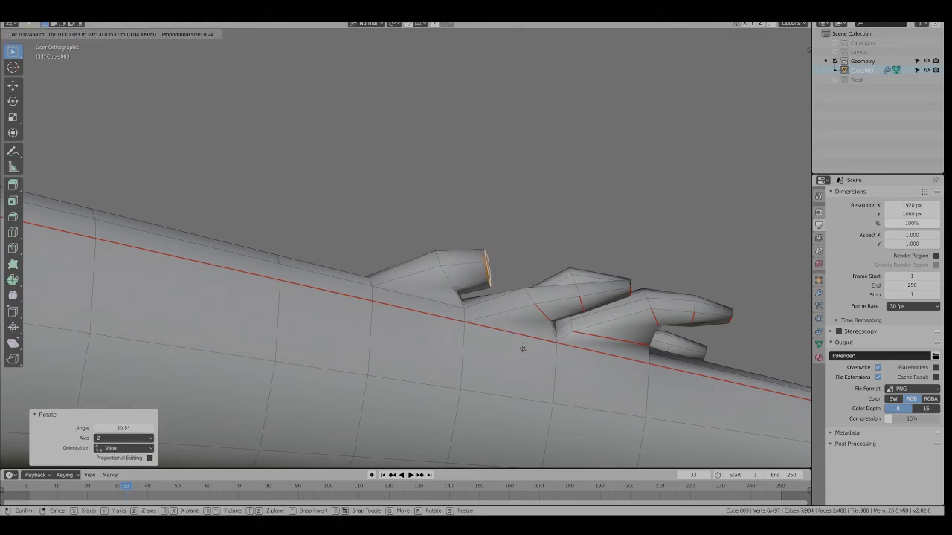
pyautogui.click(524, 349)
# Extrude the sixth hook's second segment about 0.12 m and taper its end to a scale of 0.734
pyautogui.press('e')
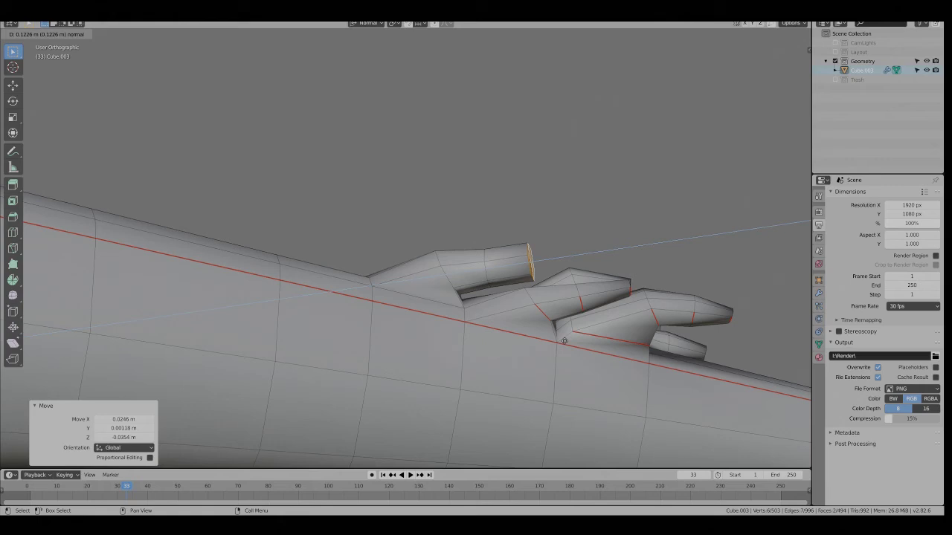
pyautogui.click(563, 356)
pyautogui.press('r')
pyautogui.click(563, 346)
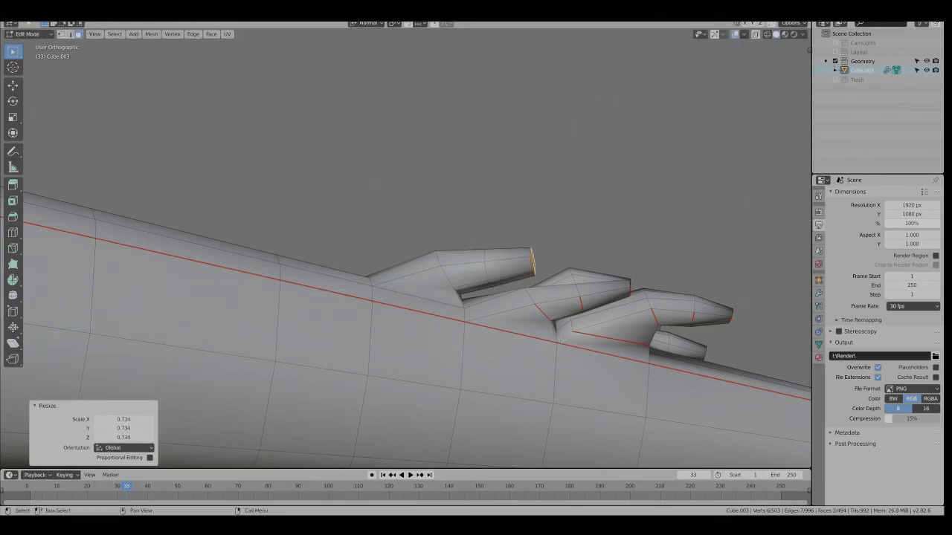
# Rotate the end of the sixth hook's second segment 6.59° and lower it about 0.039 m
pyautogui.press('r')
pyautogui.click(558, 356)
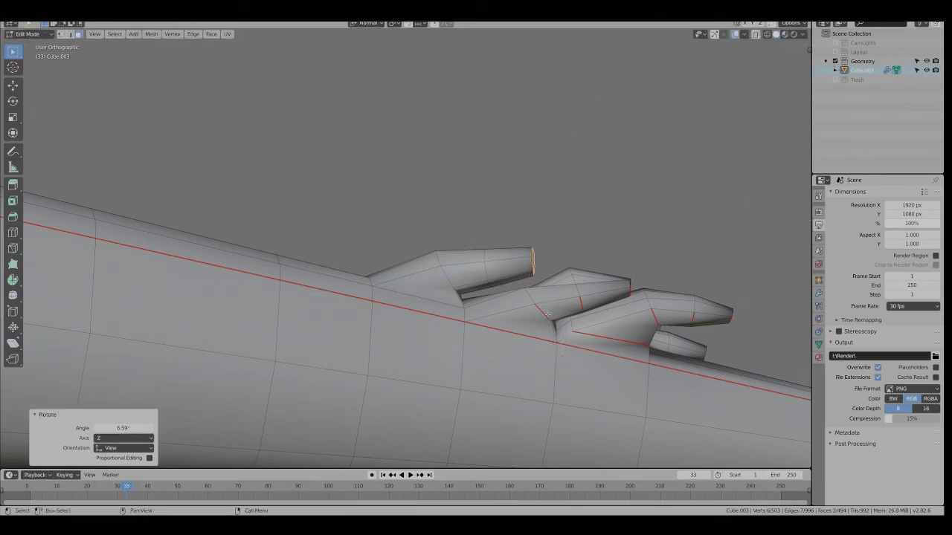
pyautogui.press('g')
pyautogui.click(551, 328)
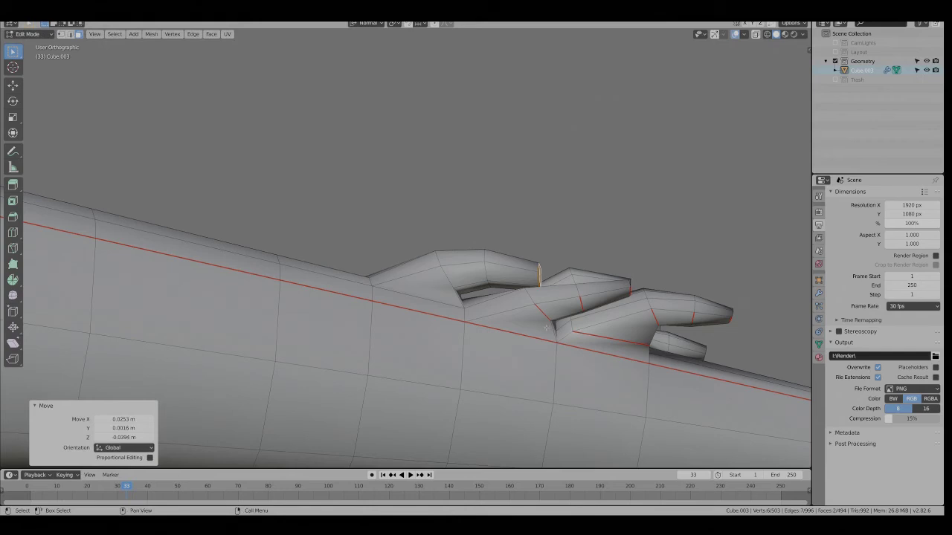
# Extrude the sixth hook's tip segment 0.136 m and taper its end to a scale of 0.591
pyautogui.press('e')
pyautogui.click(587, 333)
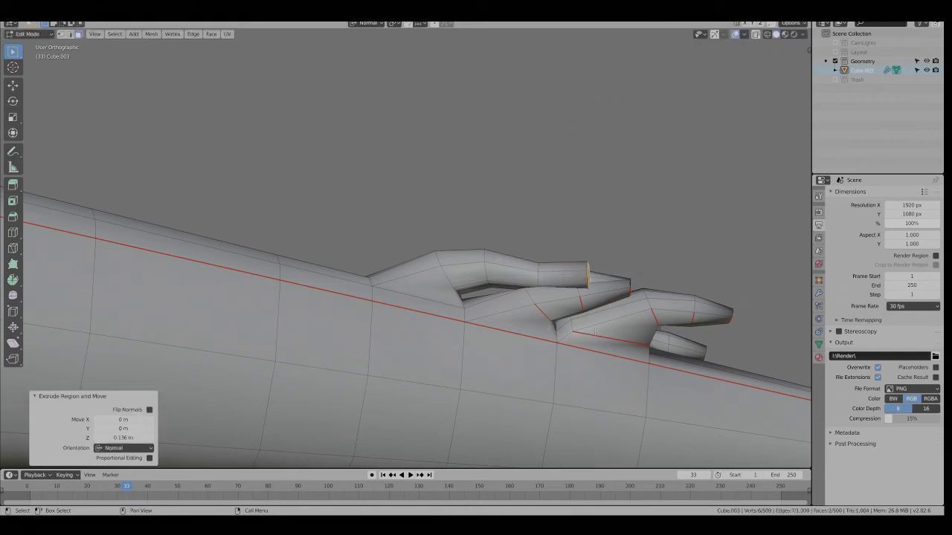
pyautogui.press('s')
pyautogui.click(617, 331)
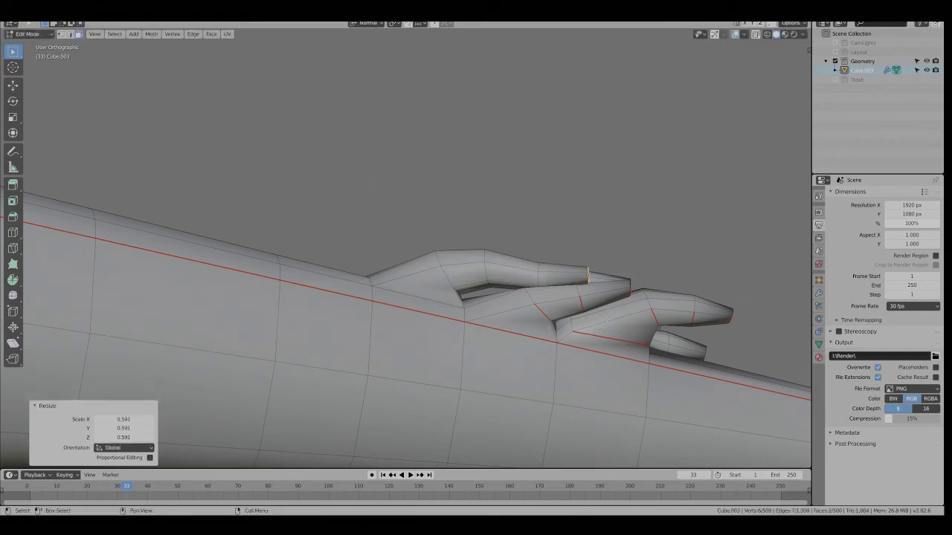
# Shift the sixth hook's tip sideways about 0.079 m along Y, into the gap between the neighbouring hooks
pyautogui.moveTo(618, 333); pyautogui.dragTo(419, 322, button='middle')
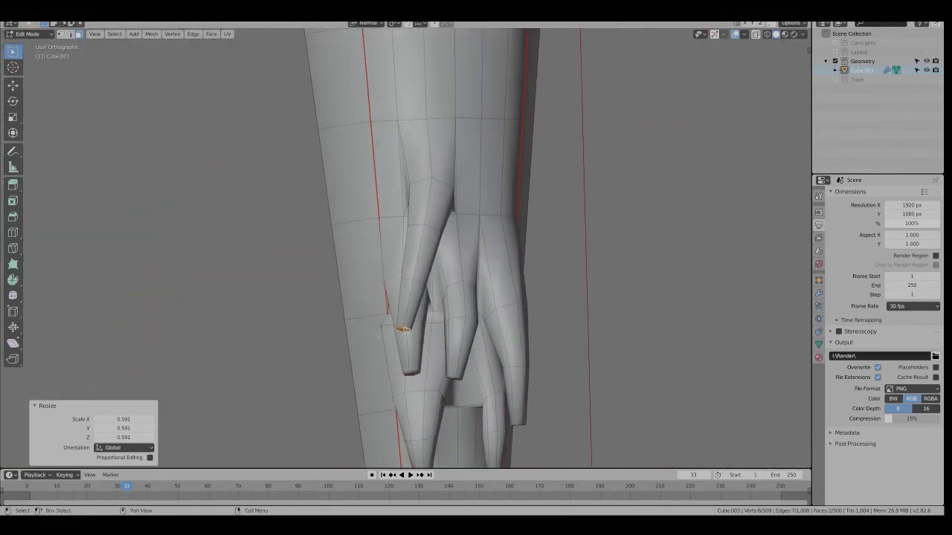
pyautogui.press('g')
pyautogui.click(411, 305)
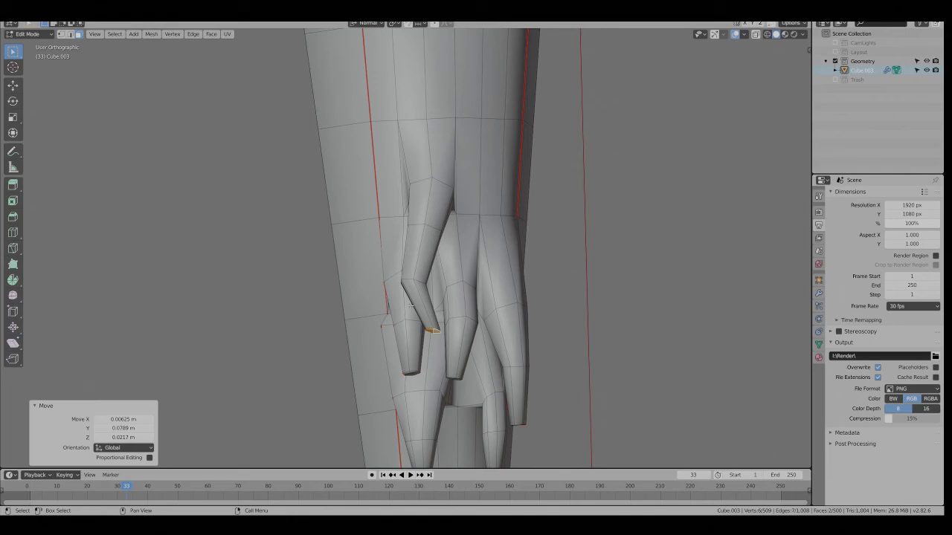
# Straighten the sixth hook by shifting its outer edge loop about 0.051 m and its middle edge loop about 0.03 m along Y
pyautogui.press('2')
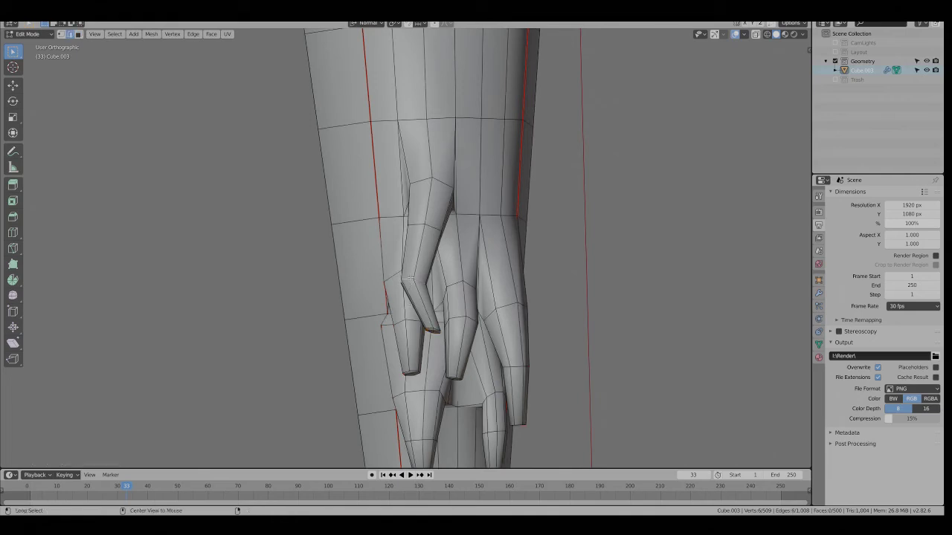
pyautogui.press('g')
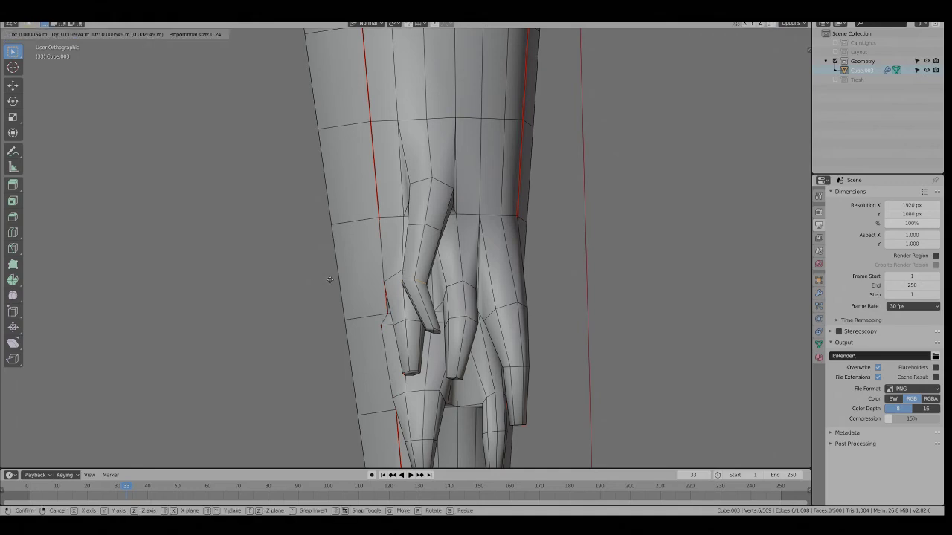
pyautogui.click(347, 279)
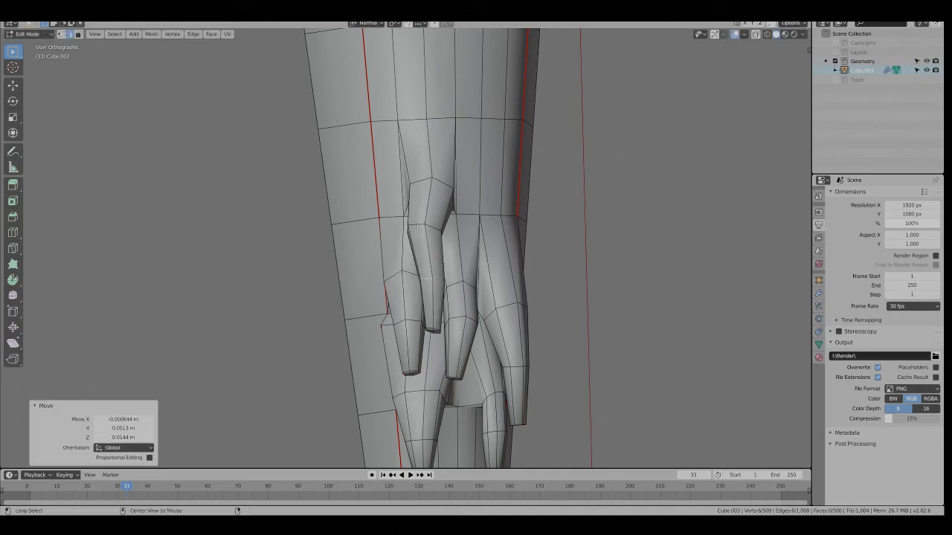
pyautogui.press('g')
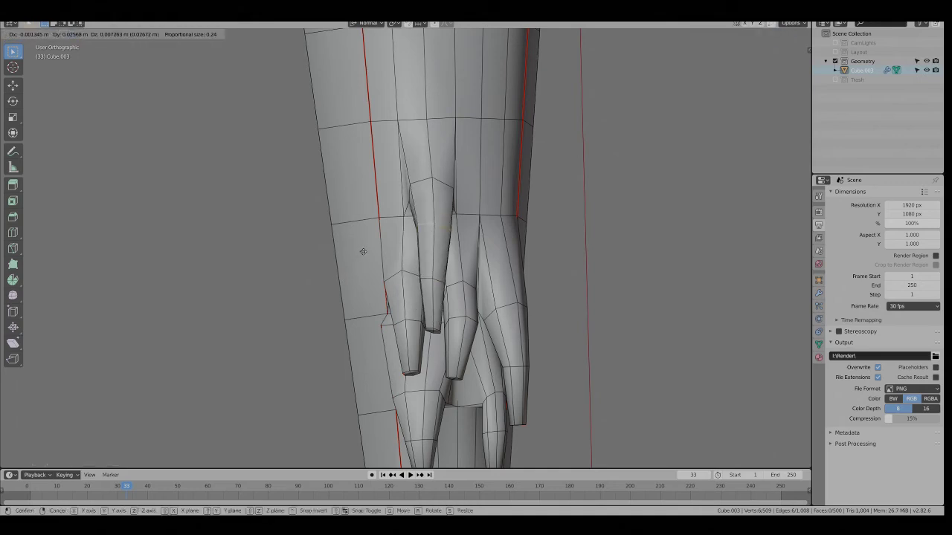
pyautogui.click(364, 251)
pyautogui.press('Tab')
pyautogui.scroll(-2, 366, 371)
pyautogui.moveTo(365, 371); pyautogui.dragTo(506, 285, button='middle')
pyautogui.press('Tab')
# Activate the Move tool and turn on viewport gizmos for the sixth hook's selected middle edge loop
pyautogui.keyDown('shift'); pyautogui.moveTo(461, 321); pyautogui.dragTo(339, 293, button='middle'); pyautogui.keyUp('shift')
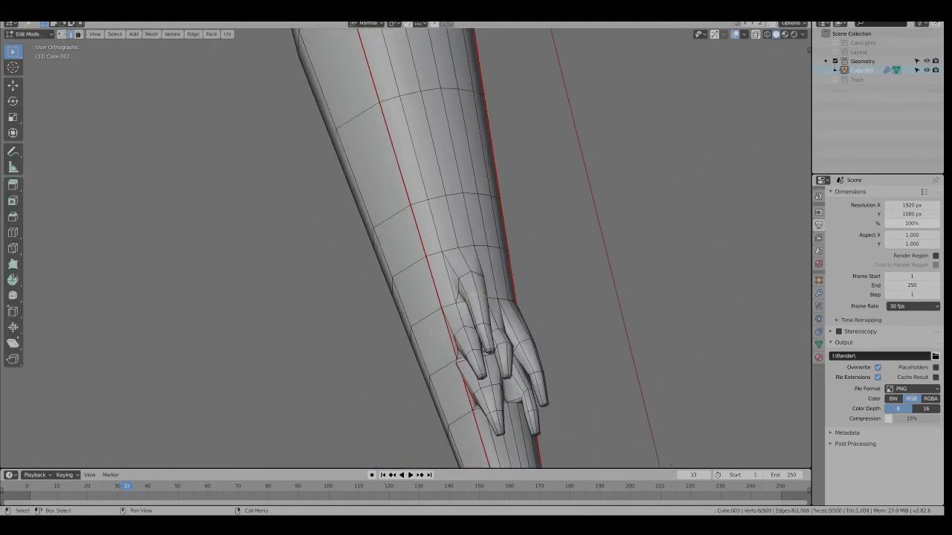
pyautogui.scroll(4, 339, 293)
pyautogui.keyDown('shift'); pyautogui.moveTo(513, 390); pyautogui.dragTo(400, 138, button='middle'); pyautogui.keyUp('shift')
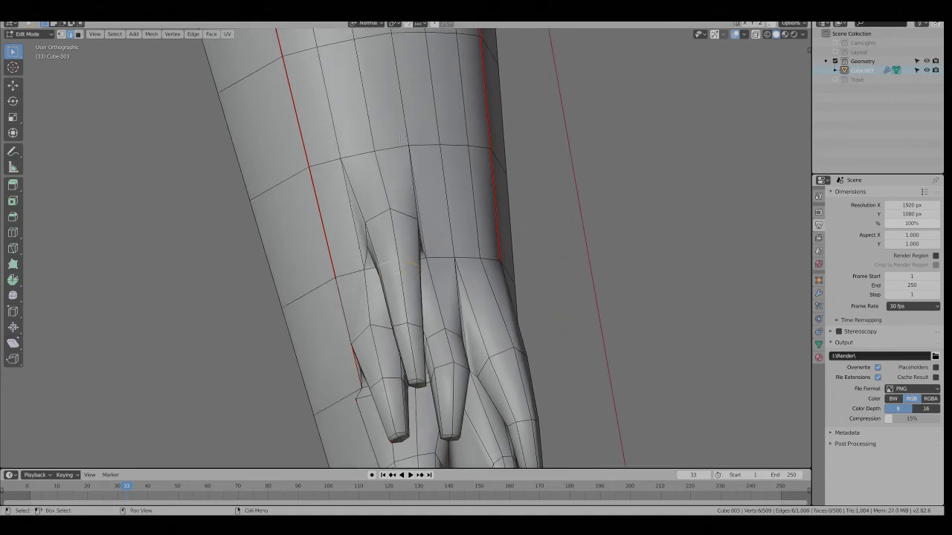
pyautogui.click(13, 85)
pyautogui.press('.')
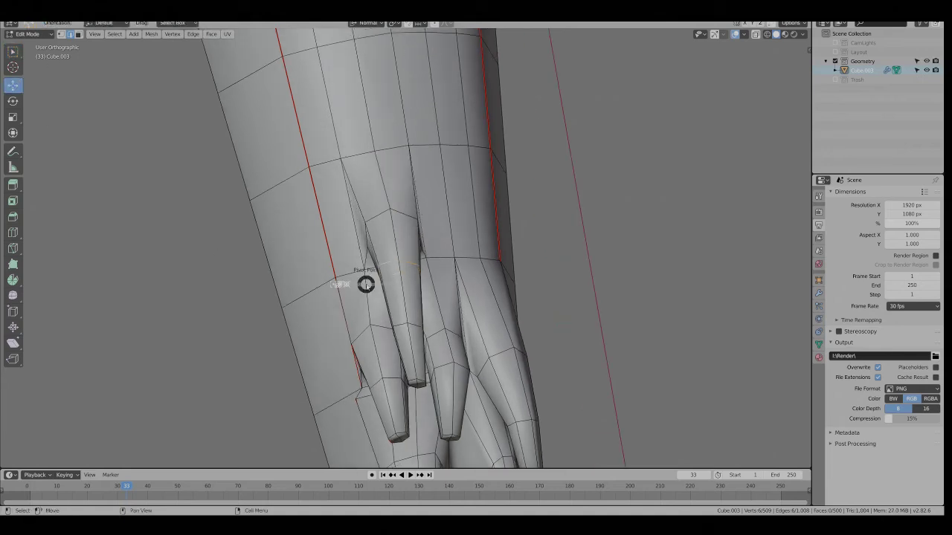
pyautogui.press('Escape')
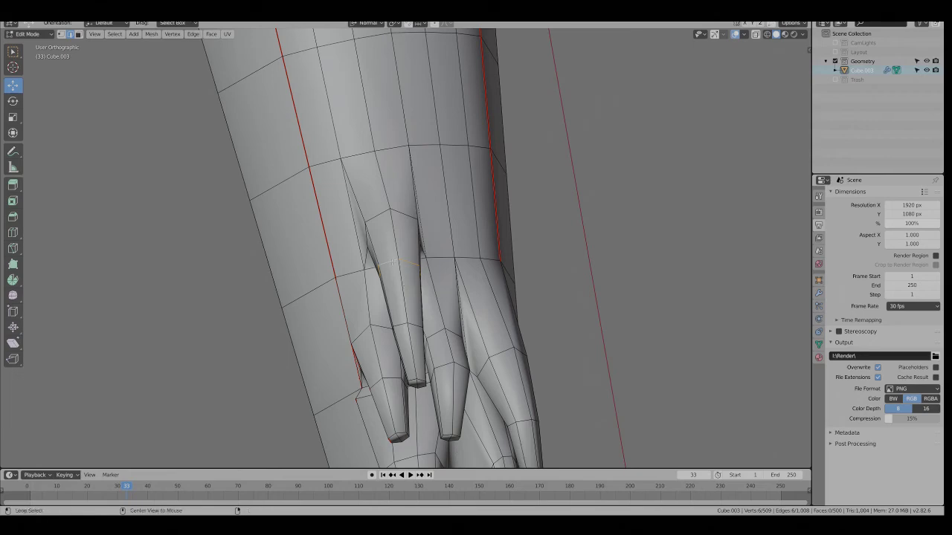
pyautogui.click(715, 35)
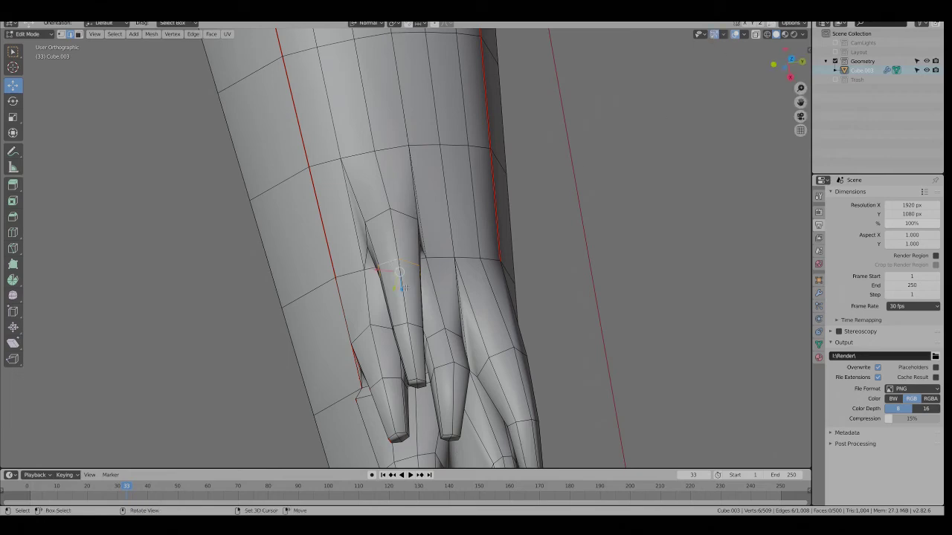
pyautogui.moveTo(402, 305); pyautogui.dragTo(512, 214, button='middle')
pyautogui.moveTo(511, 213)
pyautogui.mouseDown()
pyautogui.moveTo(558, 223)
pyautogui.moveTo(513, 227)
pyautogui.mouseUp()
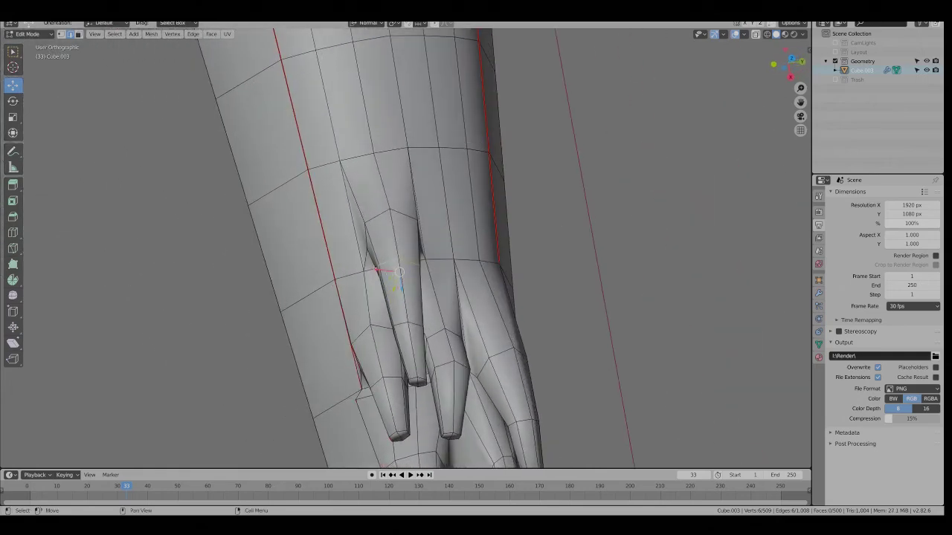
pyautogui.moveTo(342, 264); pyautogui.dragTo(442, 314, button='middle')
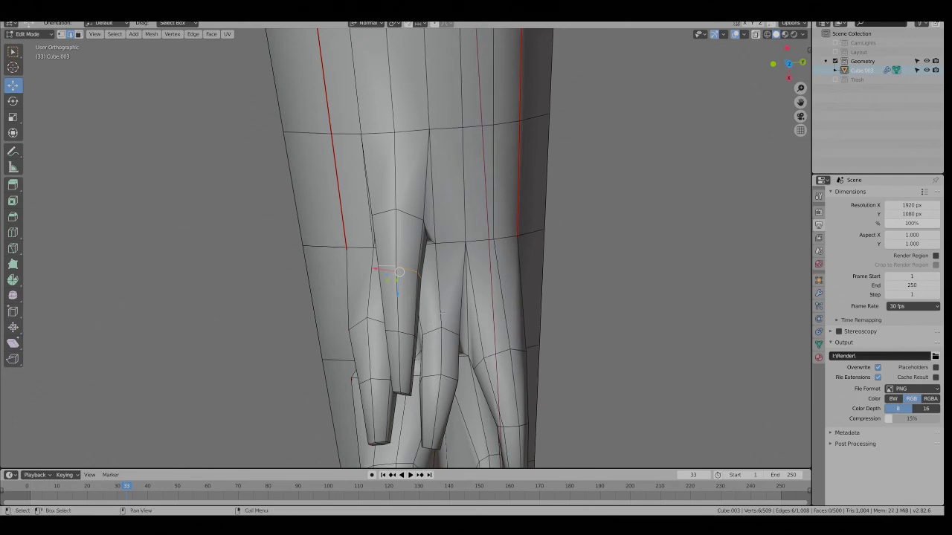
# Widen the sixth hook's middle edge loop by scaling it 2.07 along its normal X axis
pyautogui.click(368, 23)
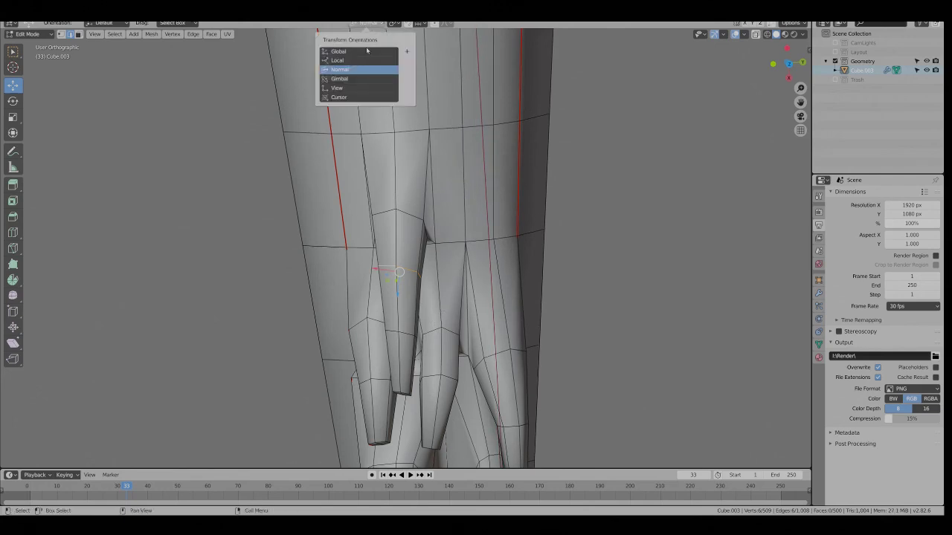
pyautogui.click(368, 28)
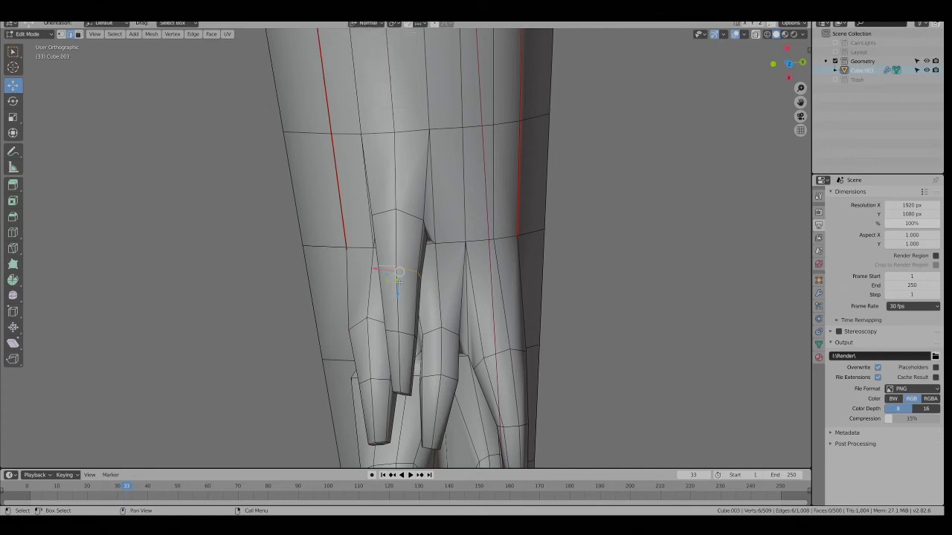
pyautogui.press('s')
pyautogui.press('x')
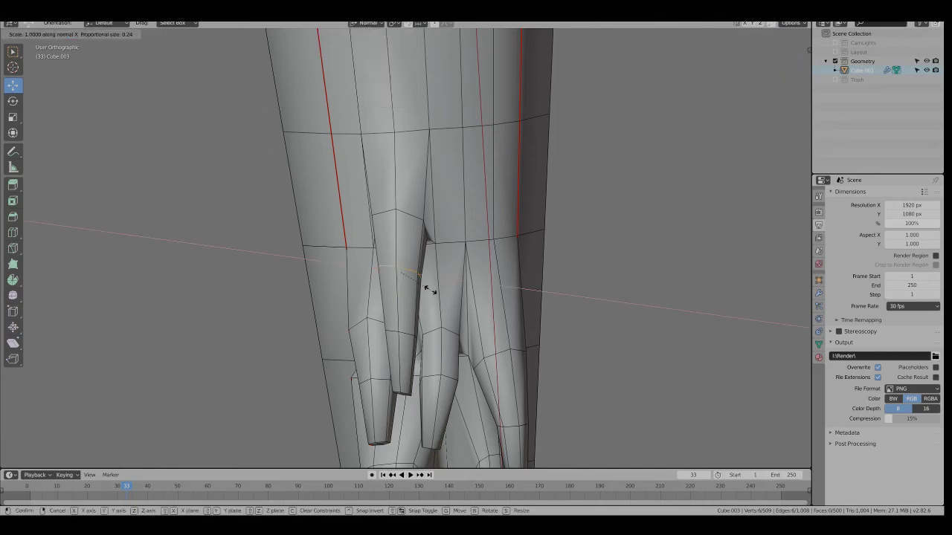
pyautogui.click(469, 292)
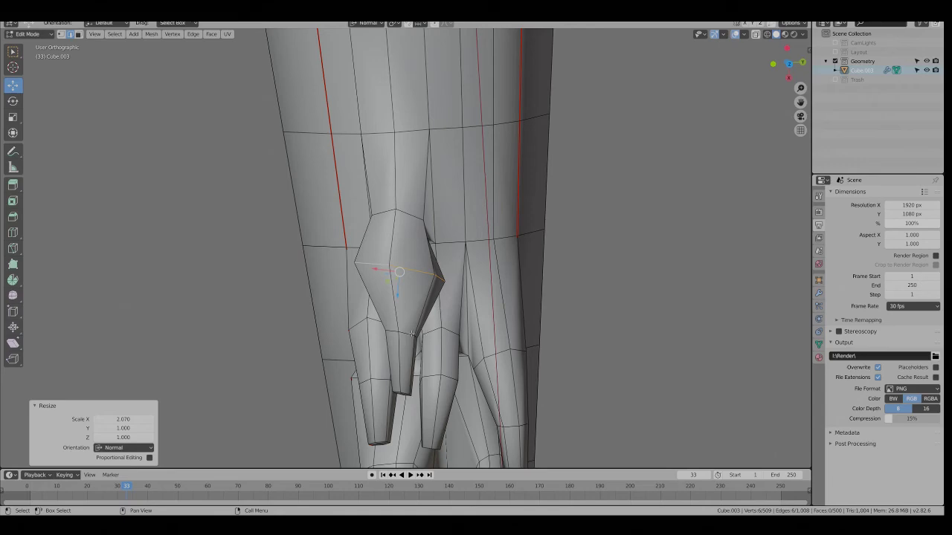
# Widen the sixth hook's outer edge loop by 2.117 along its normal X axis and check the smoothed shape
pyautogui.keyDown('alt'); pyautogui.click(413, 334); pyautogui.keyUp('alt')
pyautogui.press('s')
pyautogui.press('x')
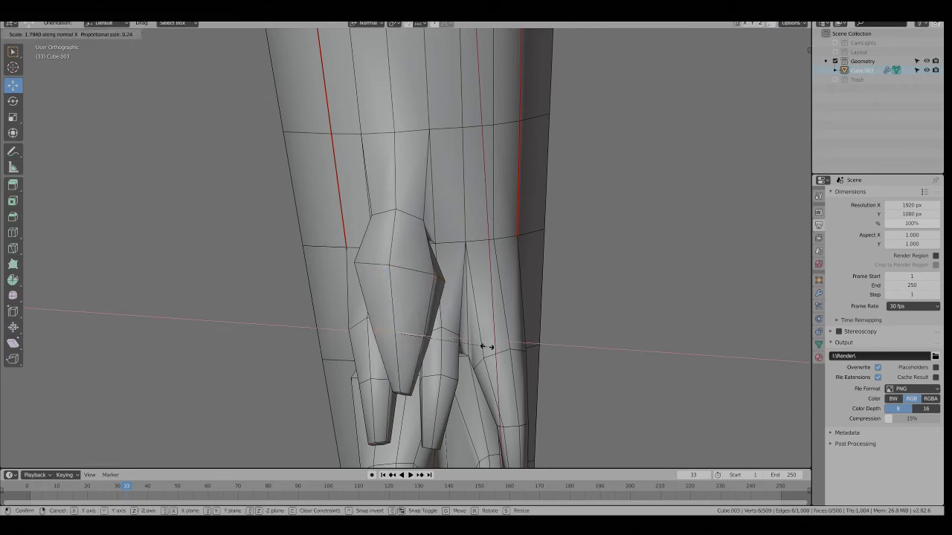
pyautogui.click(502, 346)
pyautogui.moveTo(501, 347); pyautogui.dragTo(599, 198, button='middle')
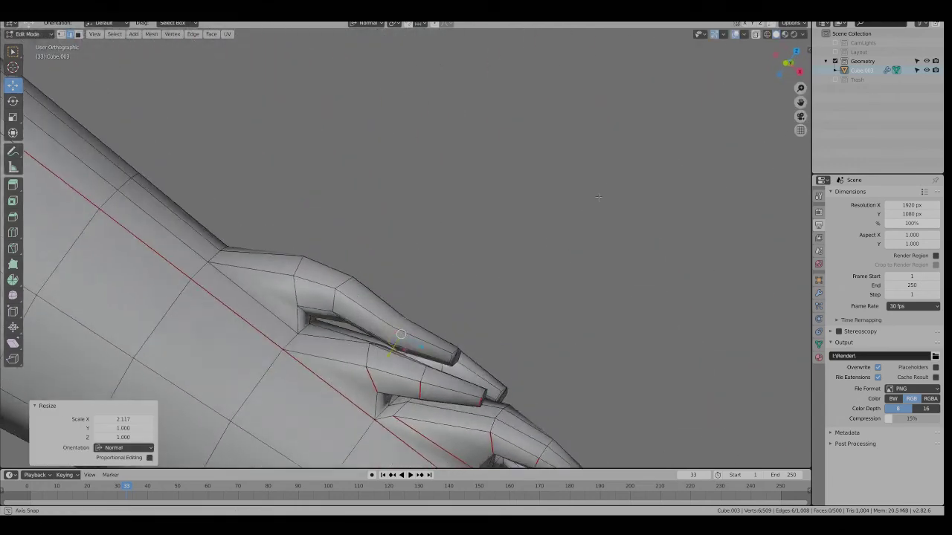
pyautogui.press('Tab')
pyautogui.moveTo(377, 283); pyautogui.dragTo(231, 372, button='middle')
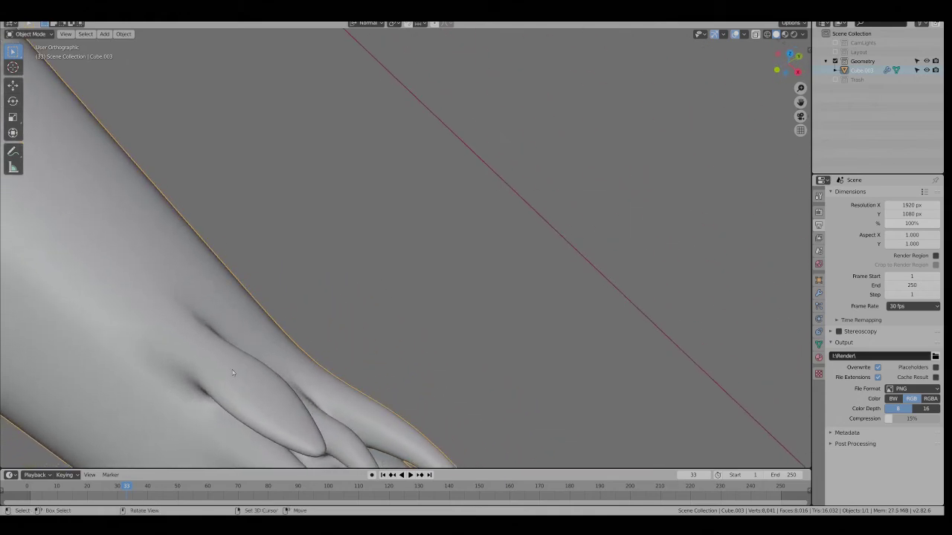
pyautogui.press('Tab')
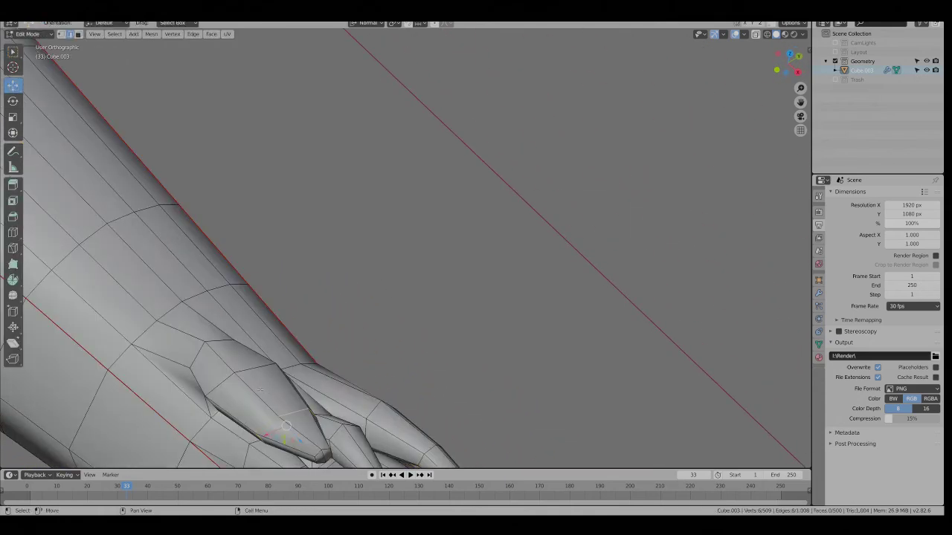
# Raise the top centre vertex of the sixth hook's middle loop about 0.037 m along its normal, and lift the outer loop's top vertex too
pyautogui.press('1')
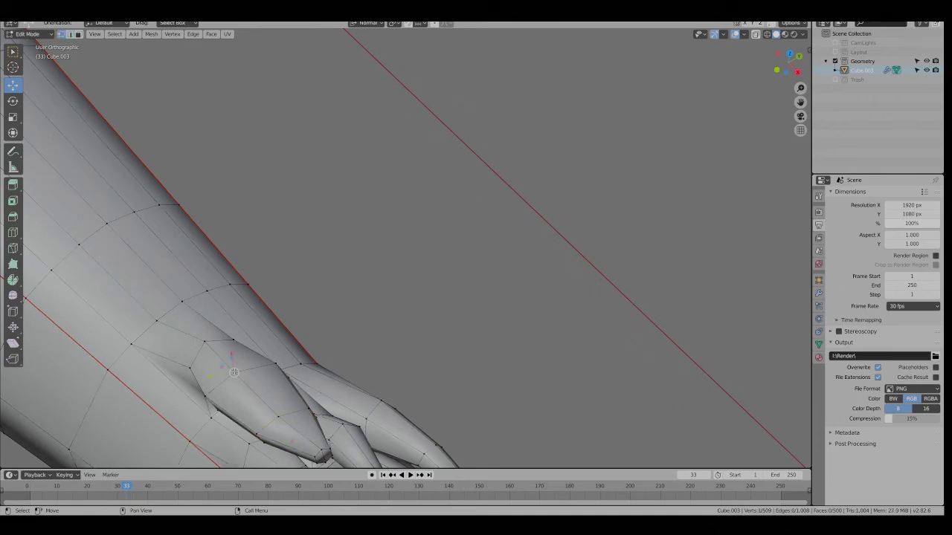
pyautogui.moveTo(275, 392); pyautogui.dragTo(249, 345, button='middle')
pyautogui.moveTo(237, 356); pyautogui.dragTo(250, 340)
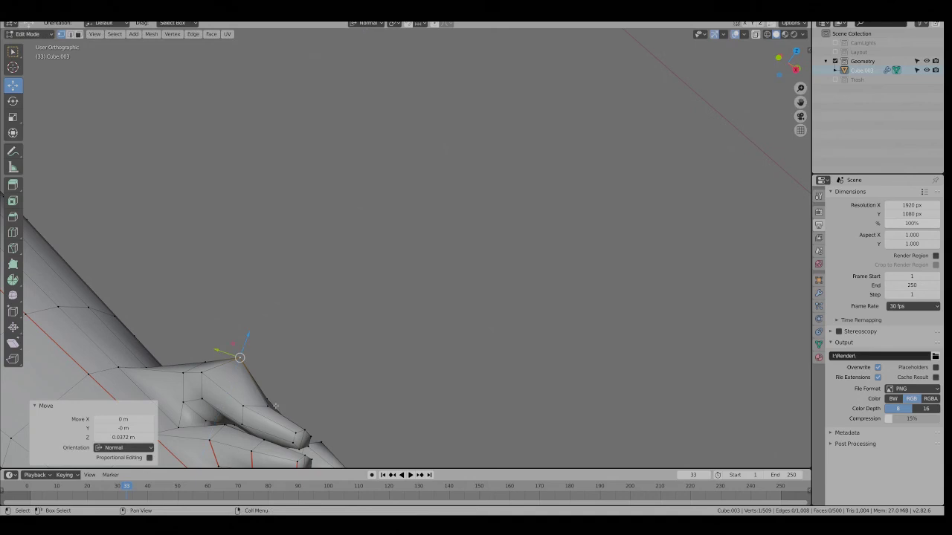
pyautogui.click(268, 407)
pyautogui.moveTo(281, 386); pyautogui.dragTo(298, 363)
pyautogui.moveTo(344, 298); pyautogui.dragTo(454, 287, button='middle')
pyautogui.press('Tab')
pyautogui.scroll(-3, 230, 356)
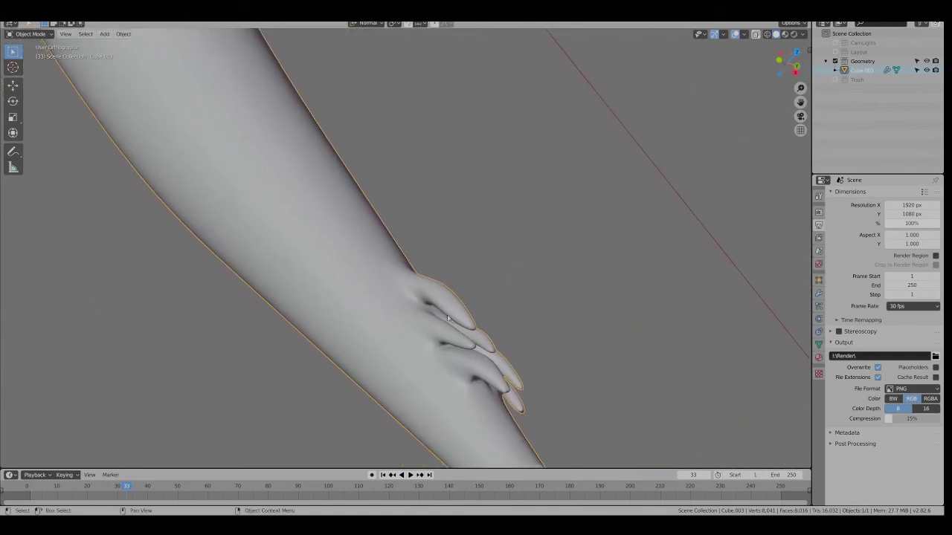
# Lower the underside vertices of the sixth hook's middle edge loop about 0.03 m along Z
pyautogui.press('Tab')
pyautogui.scroll(5, 416, 305)
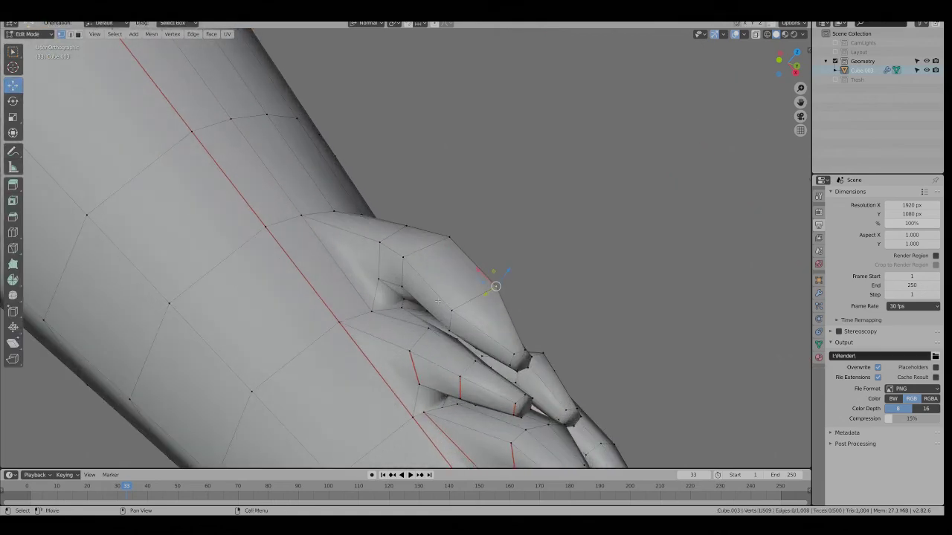
pyautogui.moveTo(373, 323); pyautogui.dragTo(459, 311, button='middle')
pyautogui.keyDown('shift'); pyautogui.click(387, 318); pyautogui.keyUp('shift')
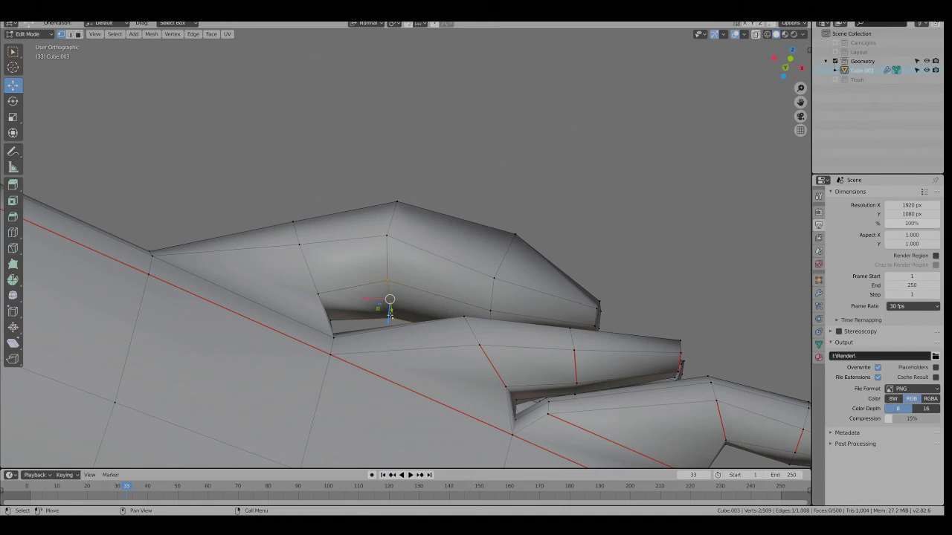
pyautogui.press('w')
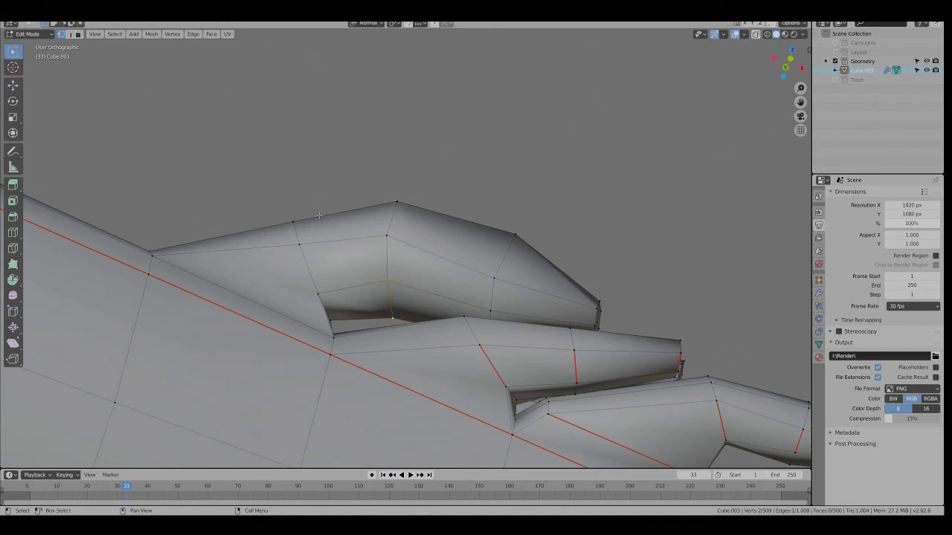
pyautogui.press('g')
pyautogui.click(322, 283)
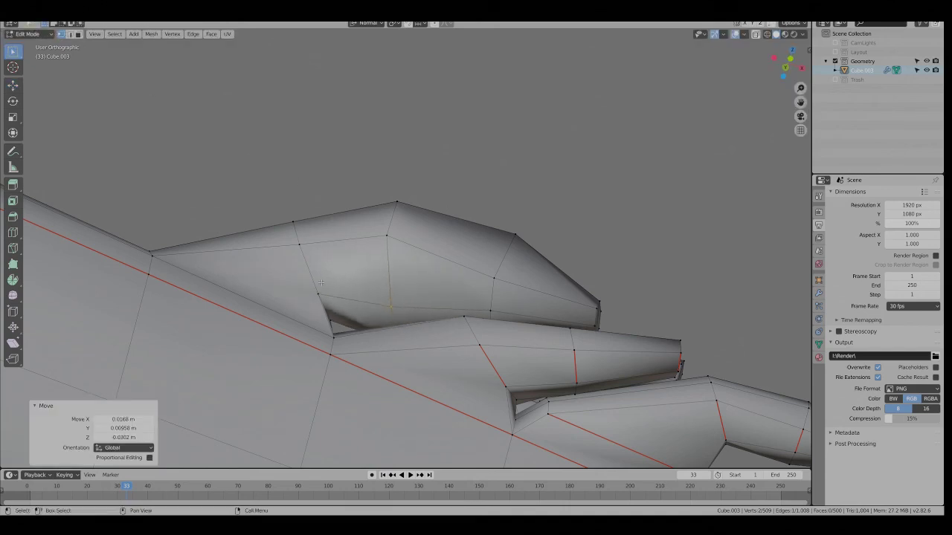
# Rotate the underside vertices of the sixth hook's base loop 34.2° and shift them about 0.033 m along X toward the tip
pyautogui.hotkey('alt', 'z')
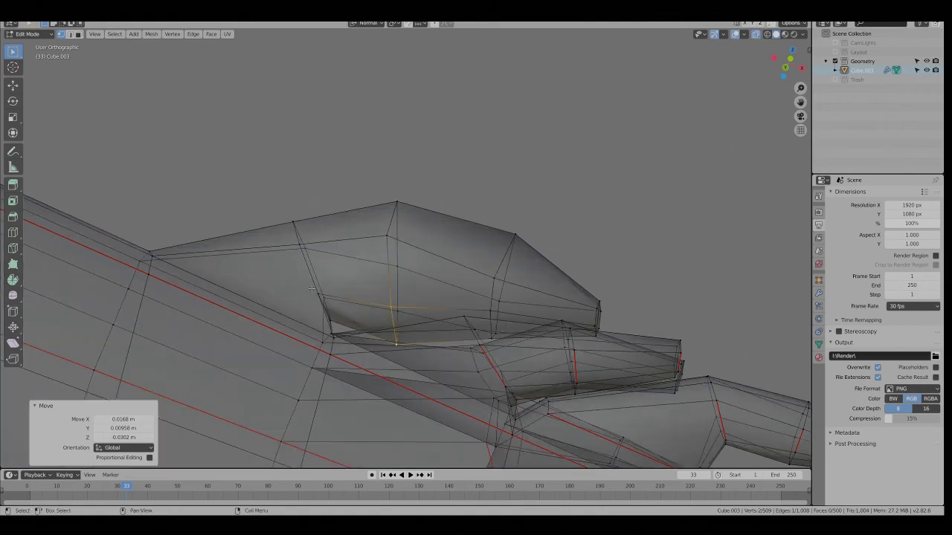
pyautogui.moveTo(311, 289); pyautogui.dragTo(341, 324)
pyautogui.press('r')
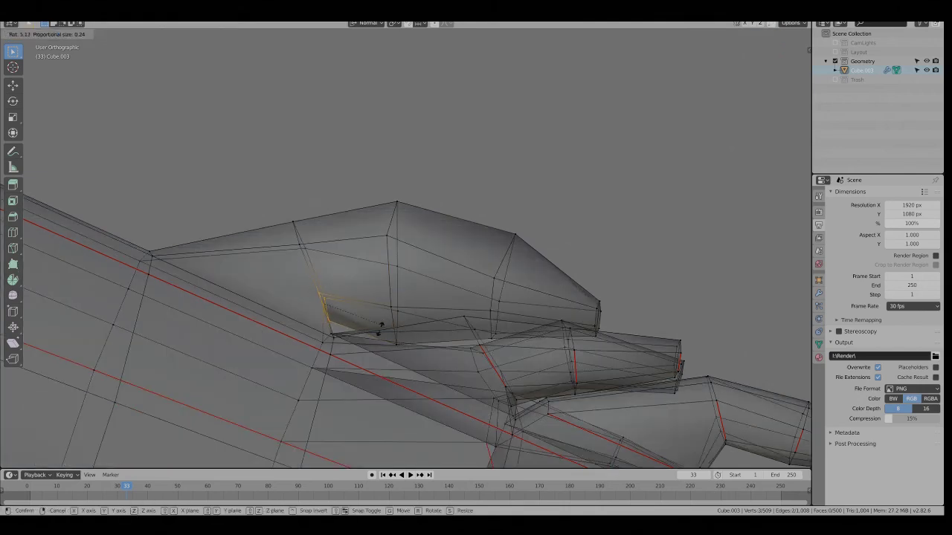
pyautogui.click(360, 347)
pyautogui.press('g')
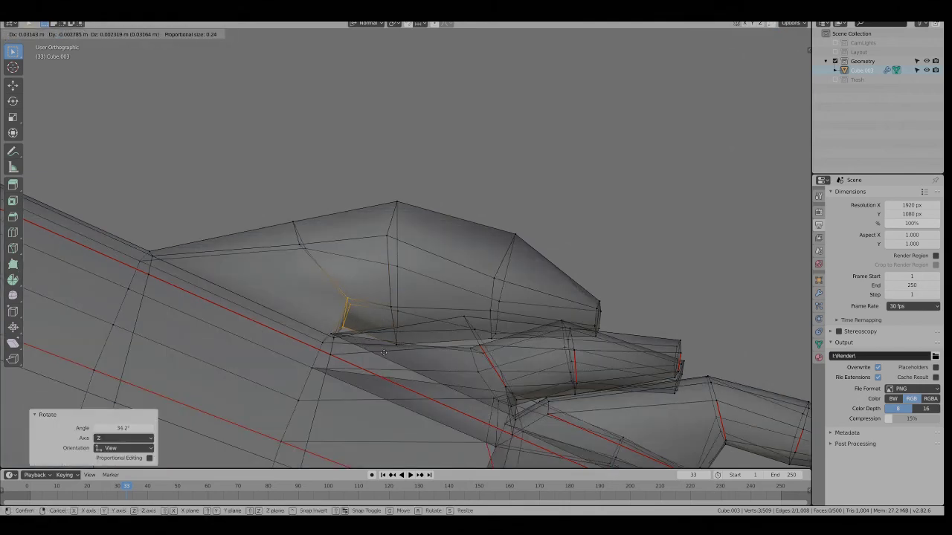
pyautogui.click(384, 356)
pyautogui.press('g')
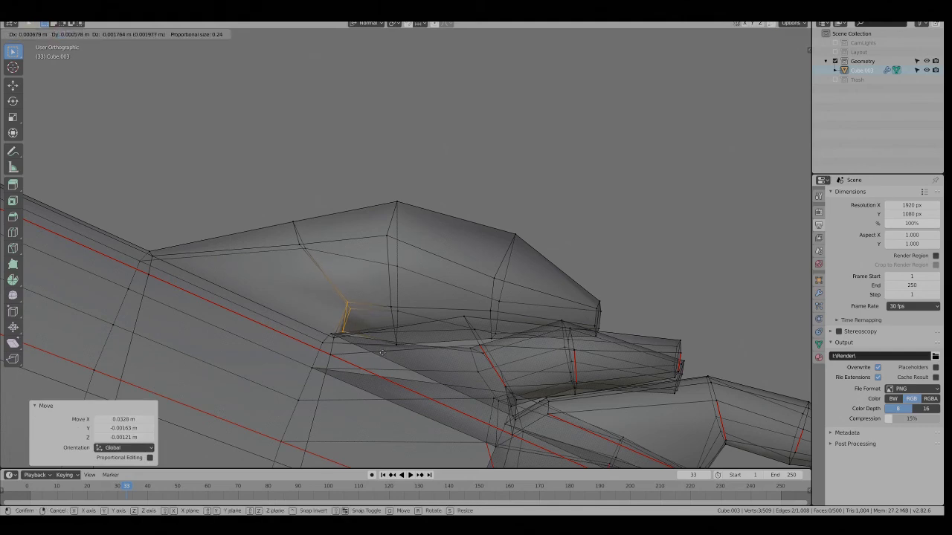
pyautogui.click(363, 331)
pyautogui.hotkey('alt', 'z')
# Scale apart the two side vertices under the sixth hook's base and check the smoothed result
pyautogui.moveTo(363, 332); pyautogui.dragTo(289, 303, button='middle')
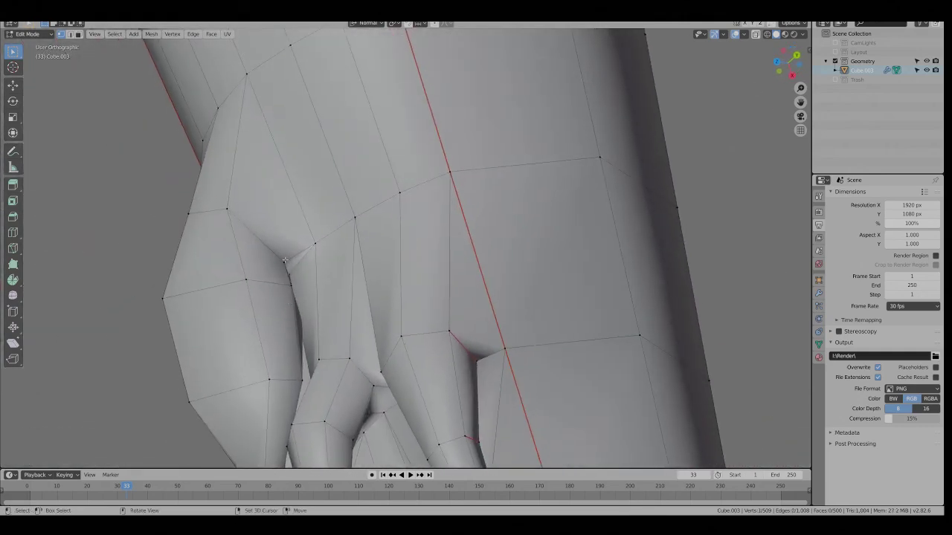
pyautogui.moveTo(184, 296); pyautogui.dragTo(400, 262, button='middle')
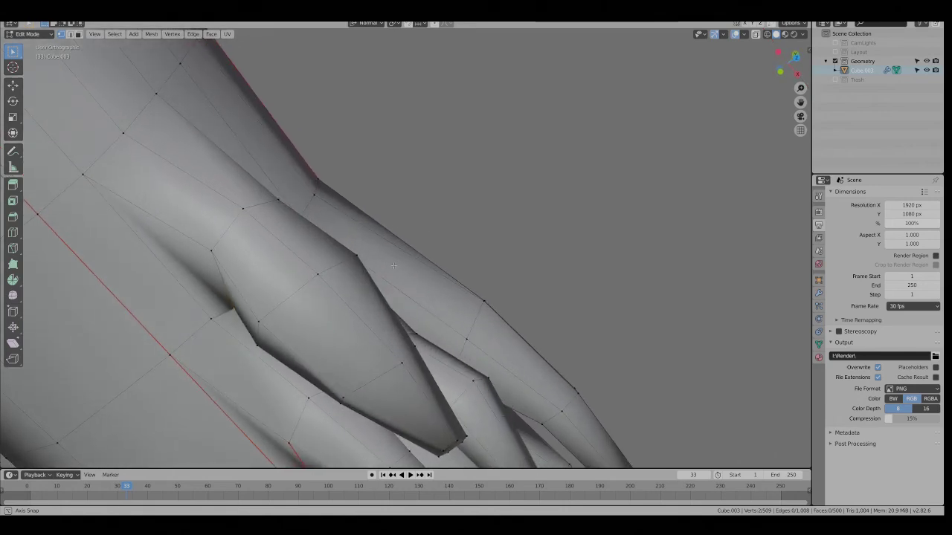
pyautogui.press('s')
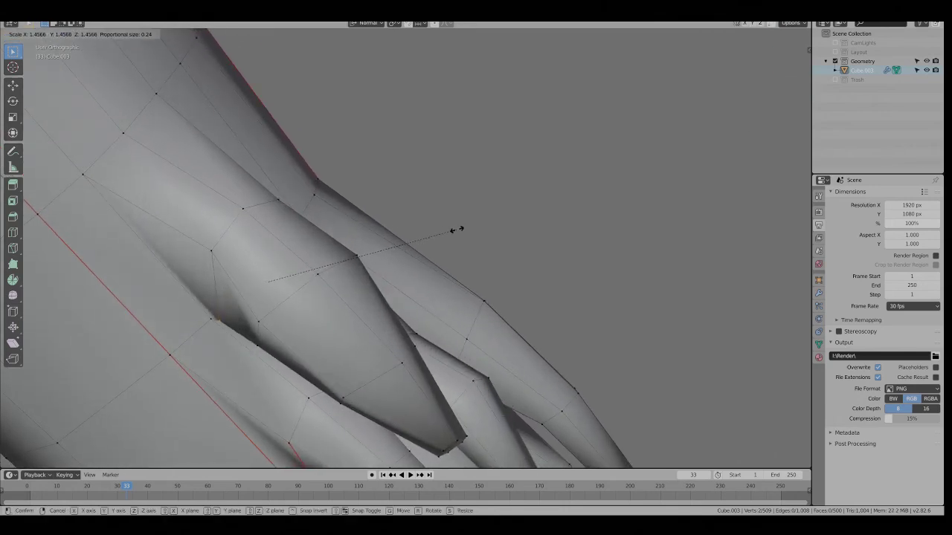
pyautogui.click(473, 222)
pyautogui.moveTo(473, 222); pyautogui.dragTo(349, 339, button='middle')
pyautogui.press('Tab')
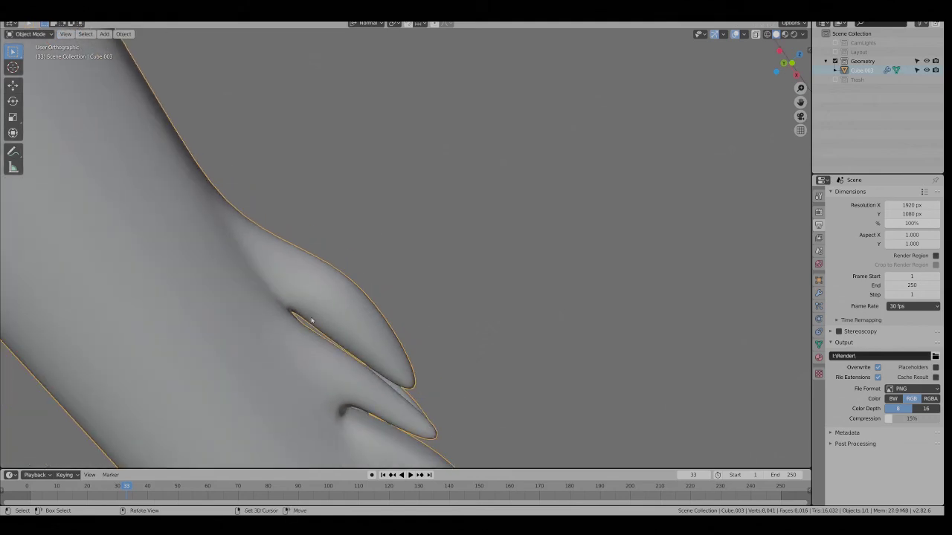
pyautogui.press('Tab')
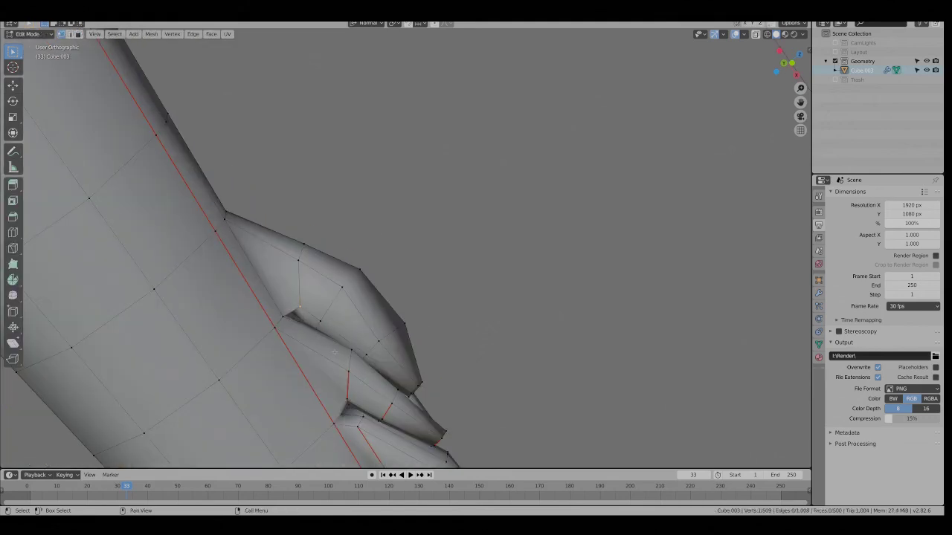
# Inset the two adjacent tentacle faces directly beside the sixth hook's base with a thickness of 0.02674 m
pyautogui.moveTo(327, 339); pyautogui.dragTo(344, 258, button='middle')
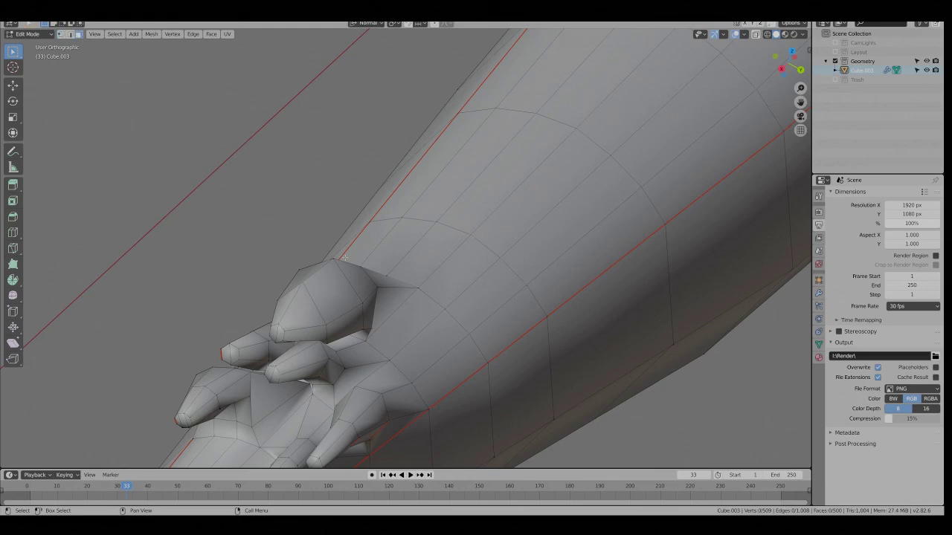
pyautogui.click(411, 322)
pyautogui.keyDown('shift'); pyautogui.click(439, 349); pyautogui.keyUp('shift')
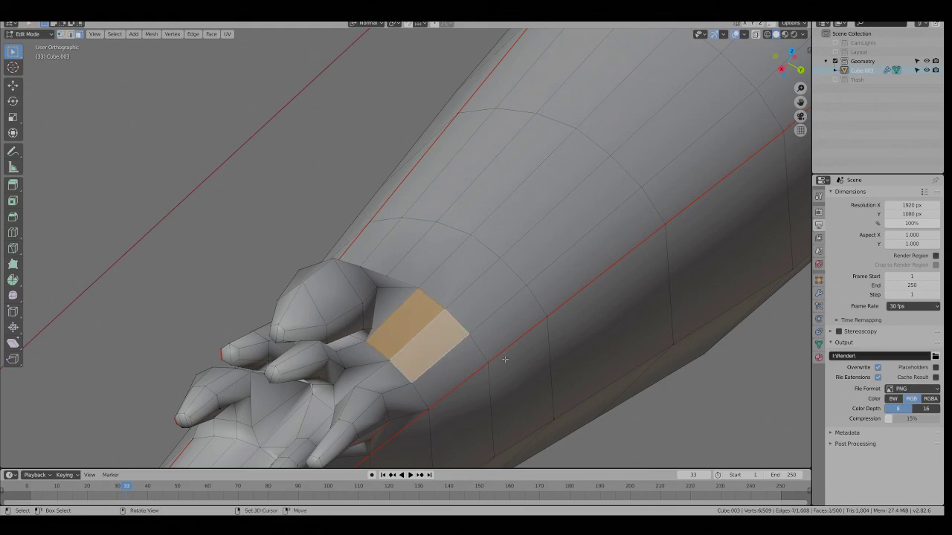
pyautogui.moveTo(439, 350); pyautogui.dragTo(399, 354, button='middle')
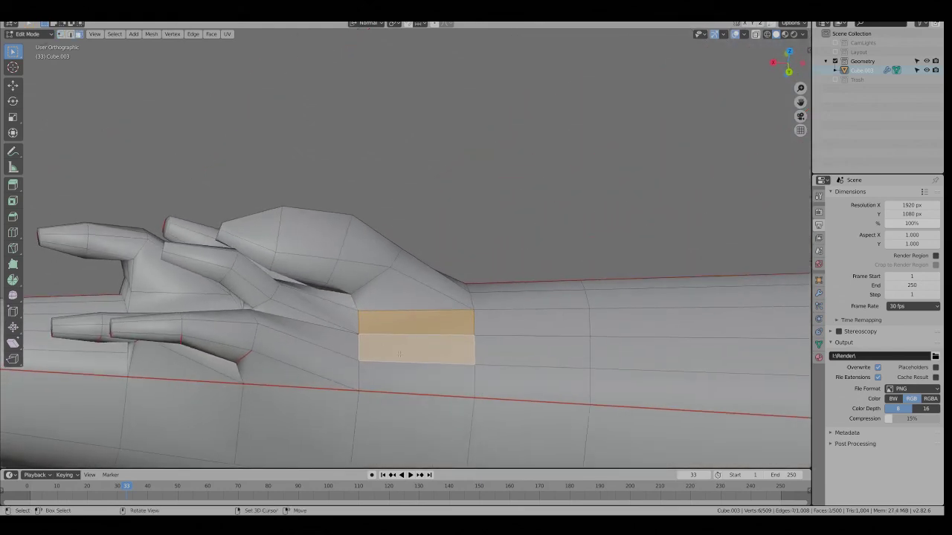
pyautogui.keyDown('shift'); pyautogui.click(415, 374); pyautogui.keyUp('shift')
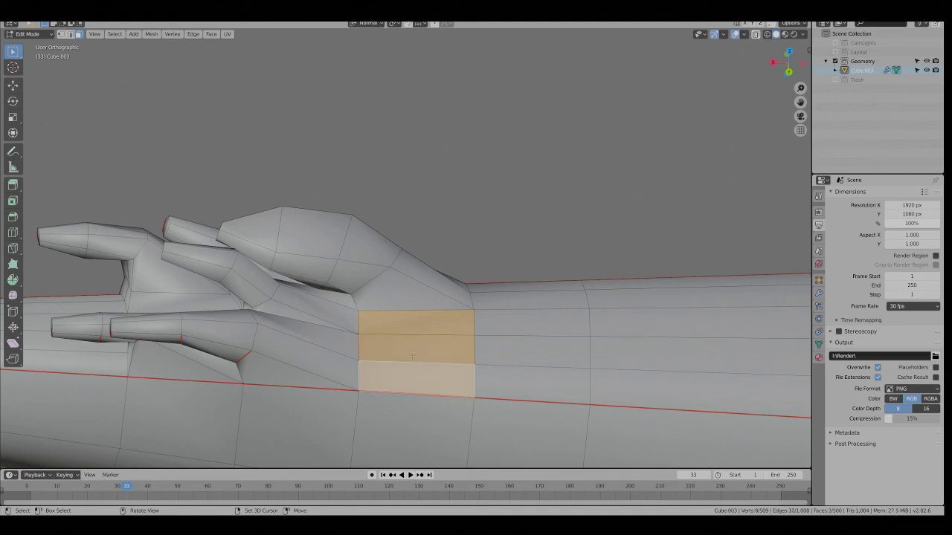
pyautogui.click(416, 322)
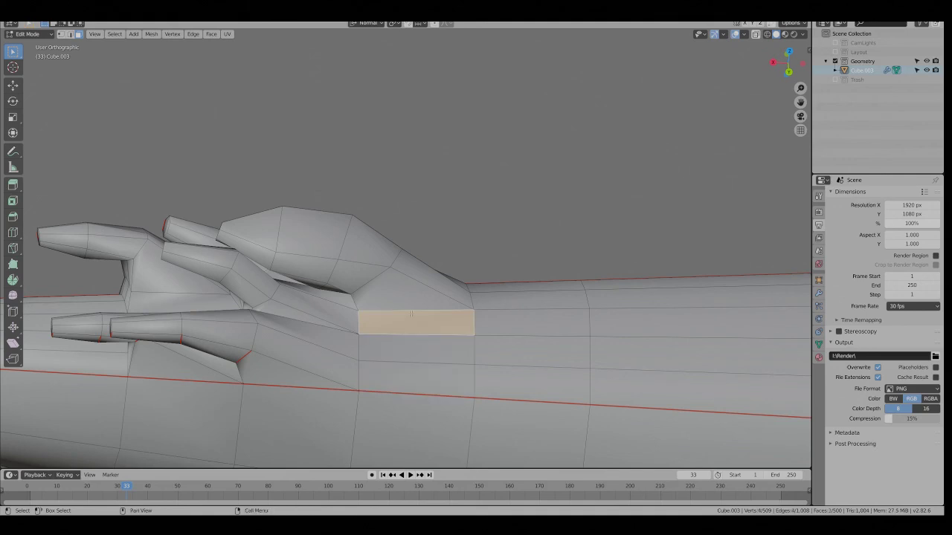
pyautogui.keyDown('shift'); pyautogui.click(416, 348); pyautogui.keyUp('shift')
pyautogui.keyDown('shift'); pyautogui.moveTo(421, 353); pyautogui.dragTo(435, 365, button='middle'); pyautogui.keyUp('shift')
pyautogui.press('i')
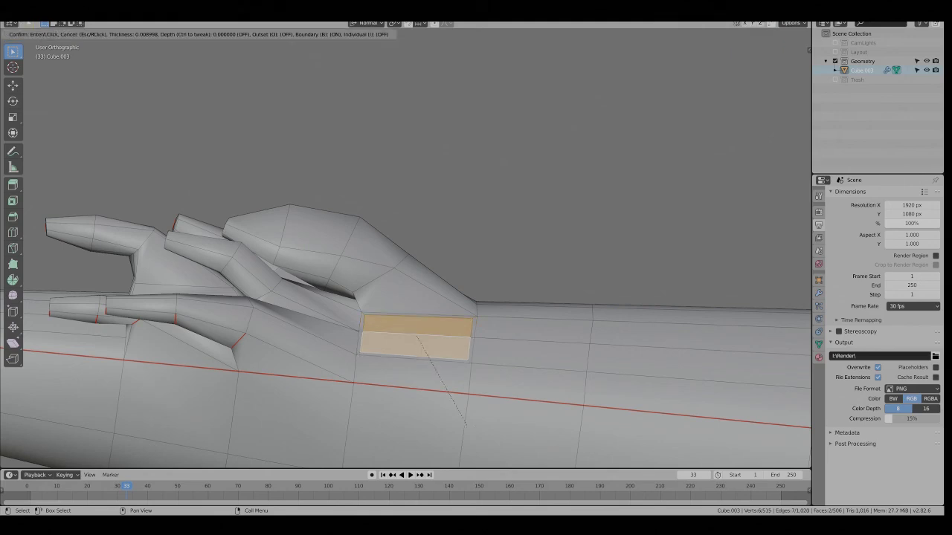
pyautogui.click(467, 408)
# Turn the inset faces into a regular circle with LoopTools and scale it to 0.651
pyautogui.moveTo(467, 408); pyautogui.dragTo(513, 223, button='middle')
pyautogui.rightClick(513, 221)
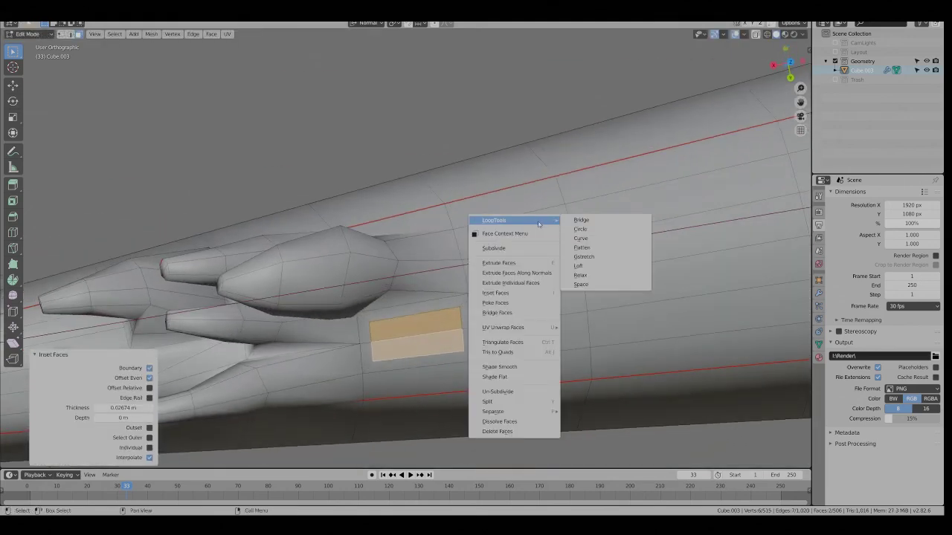
pyautogui.click(580, 229)
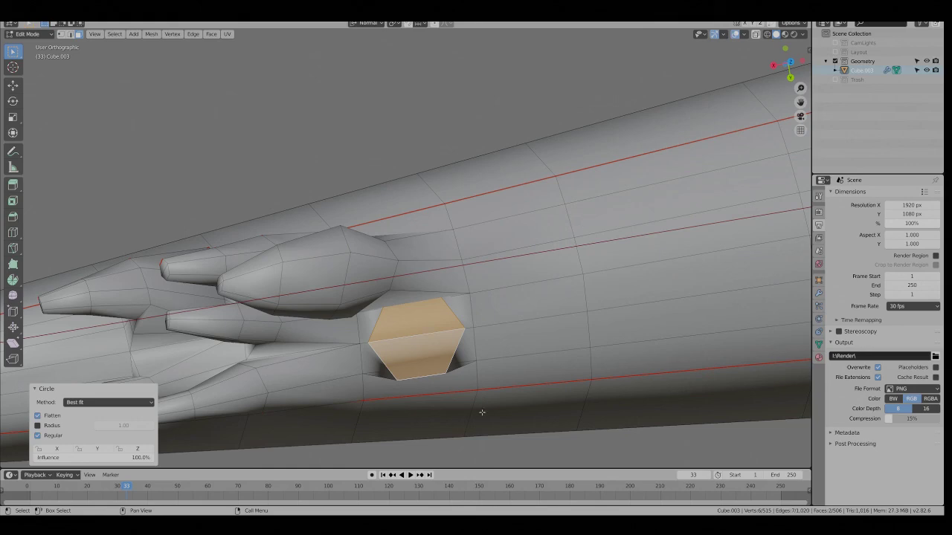
pyautogui.press('s')
pyautogui.click(466, 393)
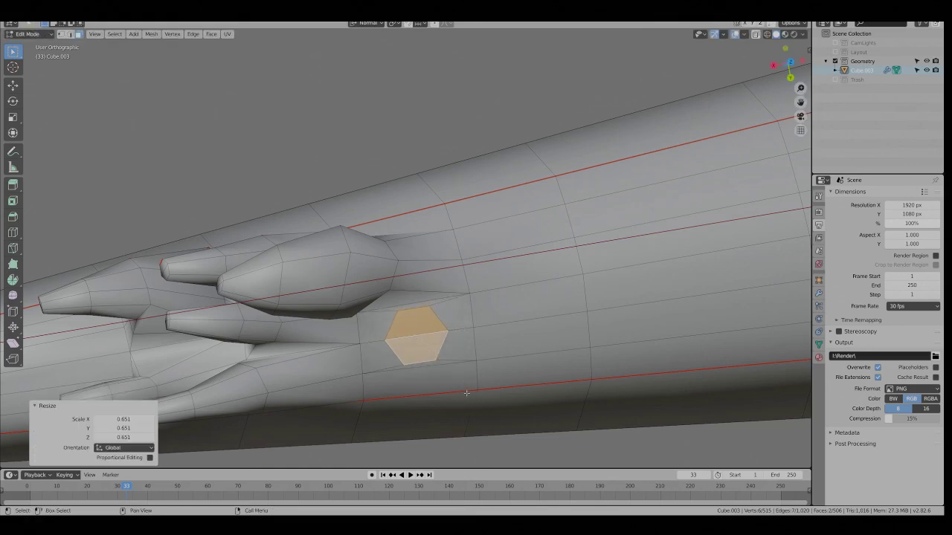
# Shift the seventh hook's circular faces about 0.053 m along X toward the tip and raise them off the tentacle surface
pyautogui.press('g')
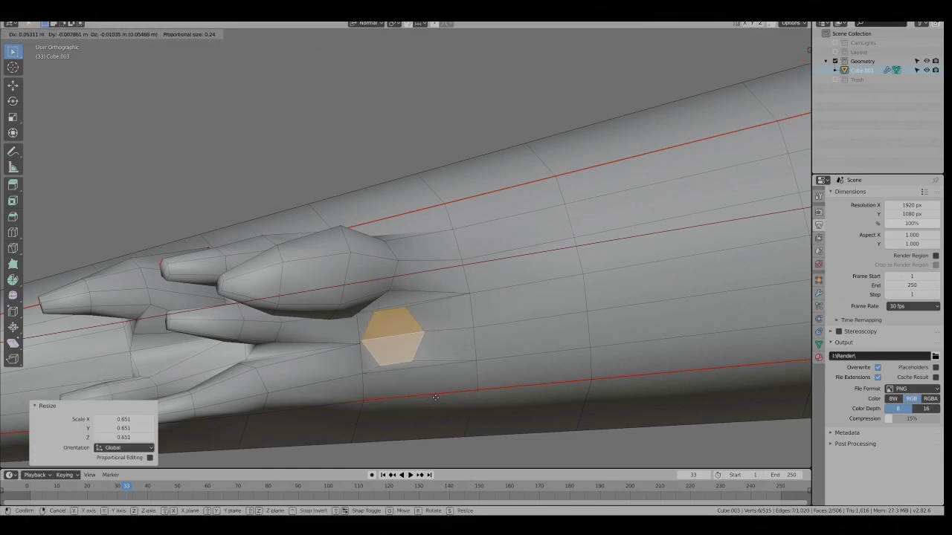
pyautogui.click(435, 397)
pyautogui.moveTo(435, 398); pyautogui.dragTo(431, 387, button='middle')
pyautogui.press('g')
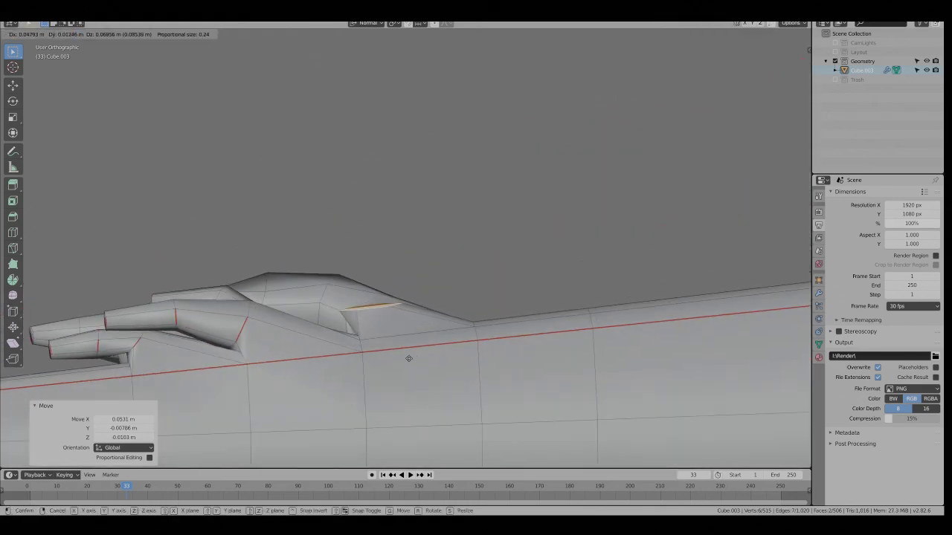
pyautogui.click(425, 373)
# Tilt the seventh hook's raised base faces by -46.6° in the side view and scale them to 0.711
pyautogui.press('r')
pyautogui.click(459, 299)
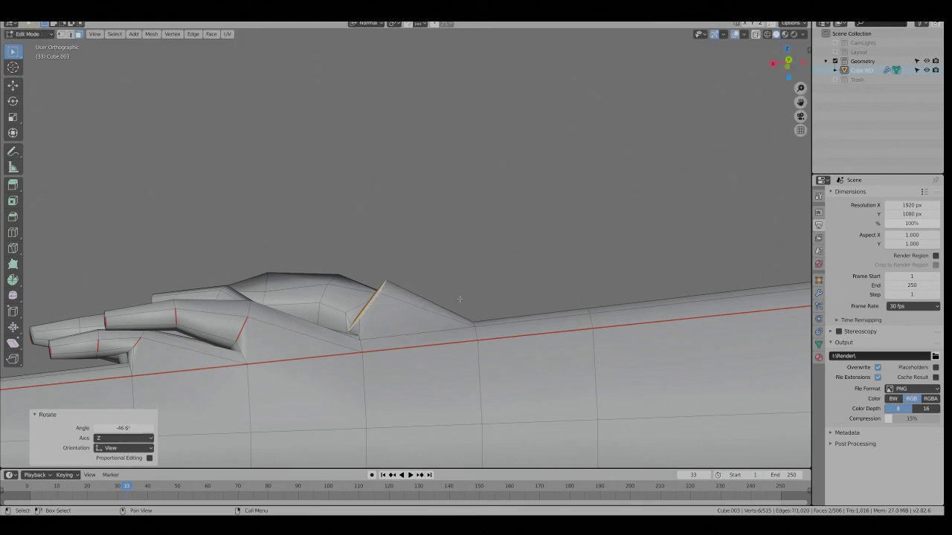
pyautogui.press('s')
pyautogui.click(446, 291)
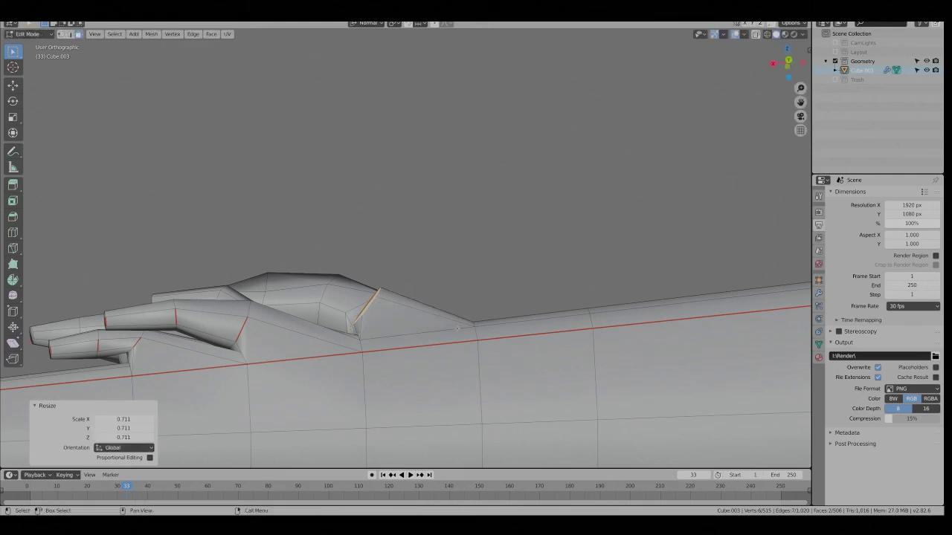
# Extrude the seventh hook's first segment 0.136 m and bend its end toward the tip with a -32.8° rotation and a small downward move
pyautogui.press('e')
pyautogui.click(397, 339)
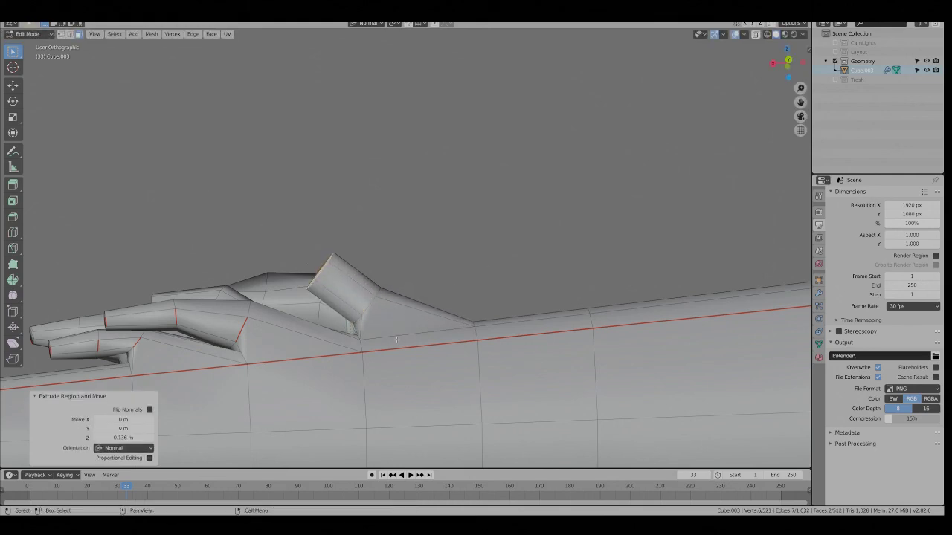
pyautogui.press('r')
pyautogui.click(429, 330)
pyautogui.press('g')
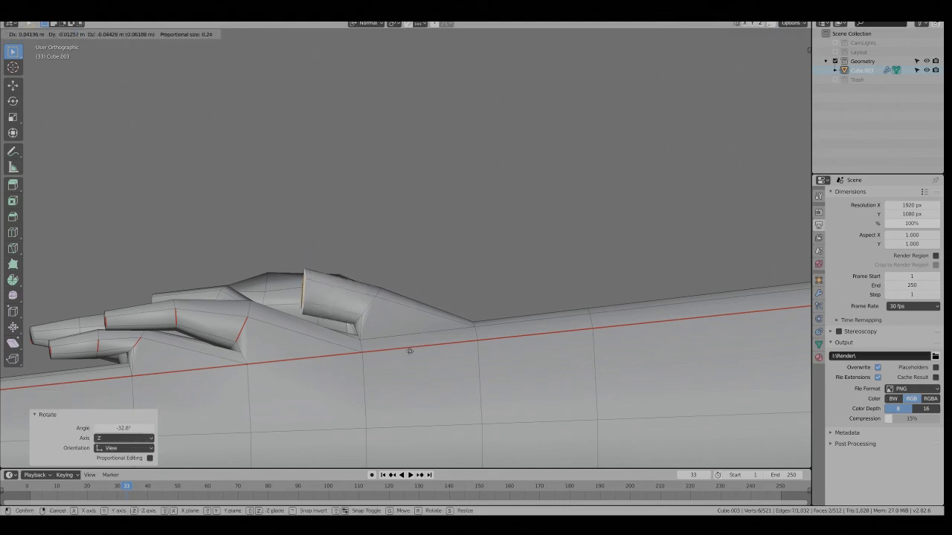
pyautogui.click(407, 361)
# Extrude a second segment of the seventh hook by 0.141 m and taper its end to a scale of 0.513
pyautogui.press('e')
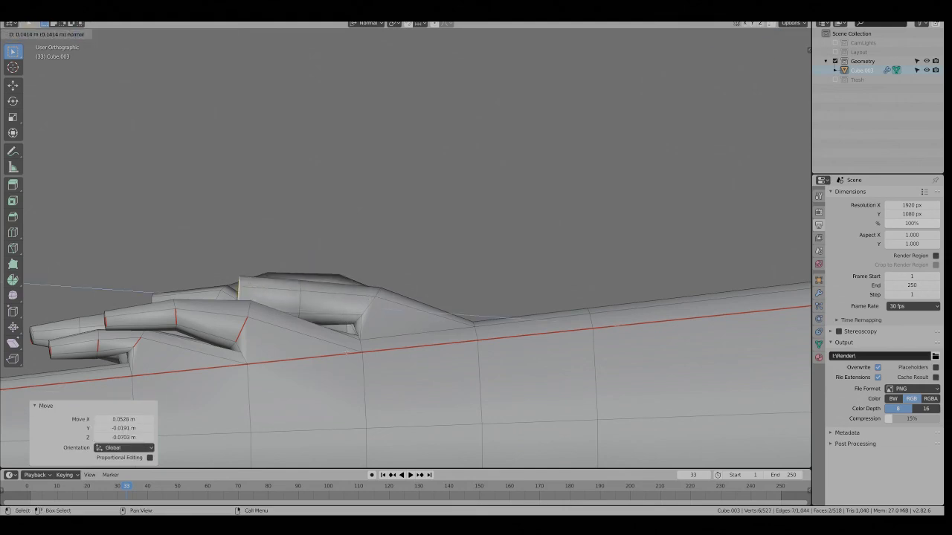
pyautogui.click(349, 347)
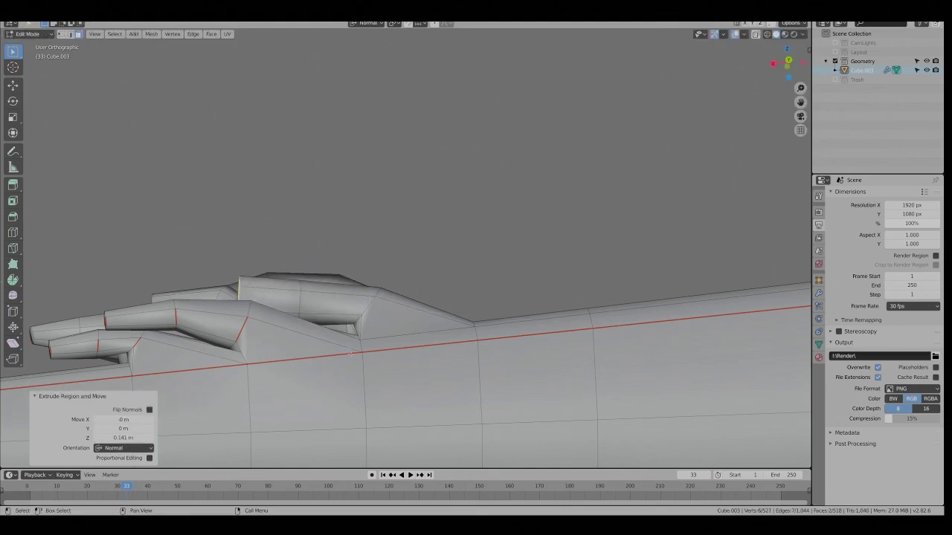
pyautogui.press('s')
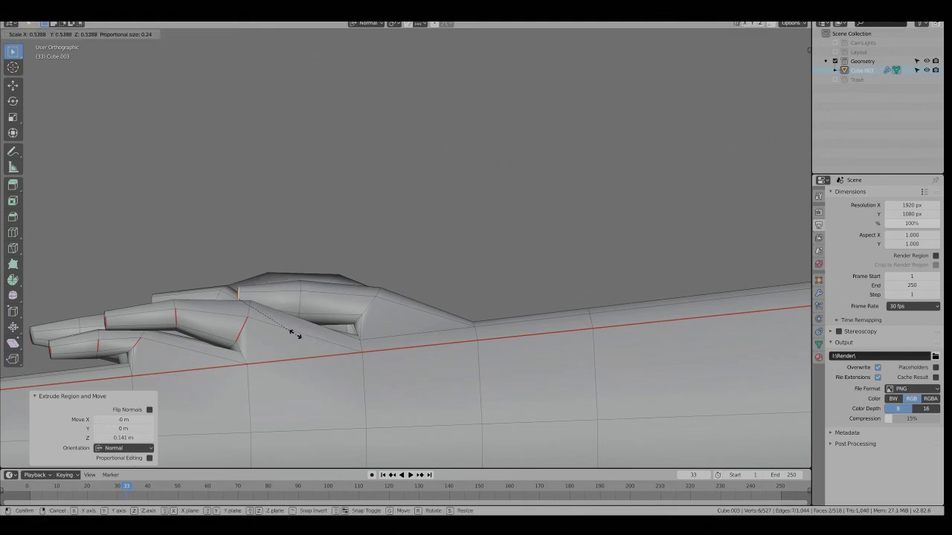
pyautogui.click(292, 333)
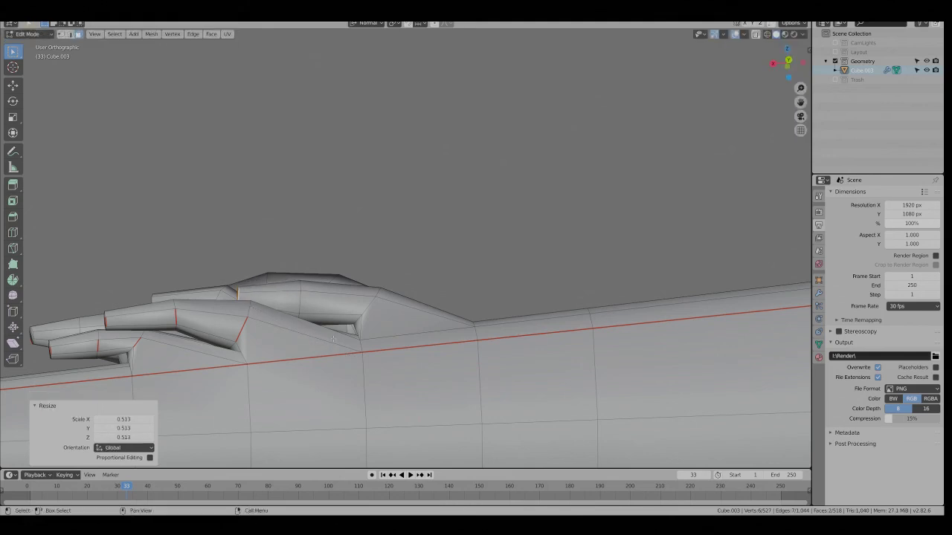
# Extrude the seventh hook's tip segment 0.116 m and narrow its end to a scale of 0.535
pyautogui.press('e')
pyautogui.click(283, 336)
pyautogui.press('s')
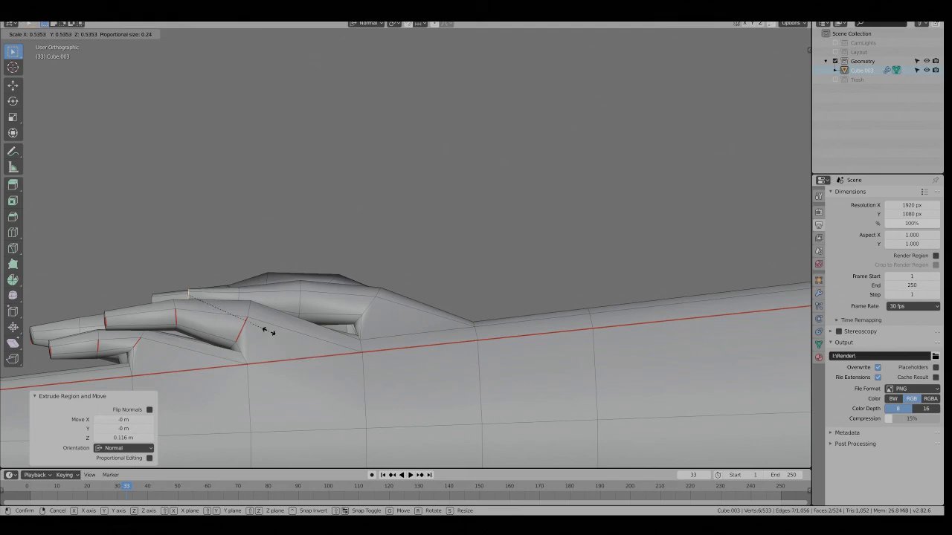
pyautogui.click(269, 331)
# Select the face loop running lengthwise along the seventh hook from near its tip
pyautogui.moveTo(269, 332); pyautogui.dragTo(336, 331, button='middle')
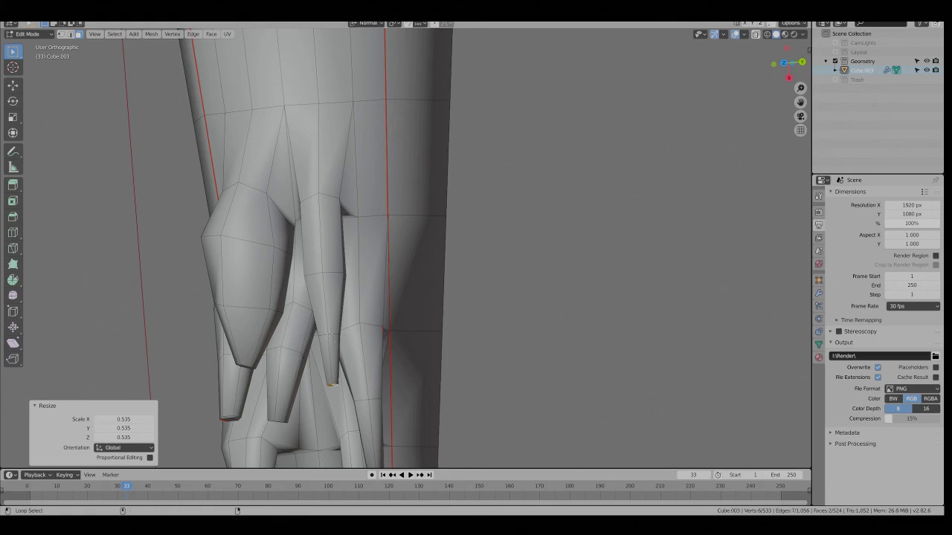
pyautogui.keyDown('alt'); pyautogui.click(333, 333); pyautogui.keyUp('alt')
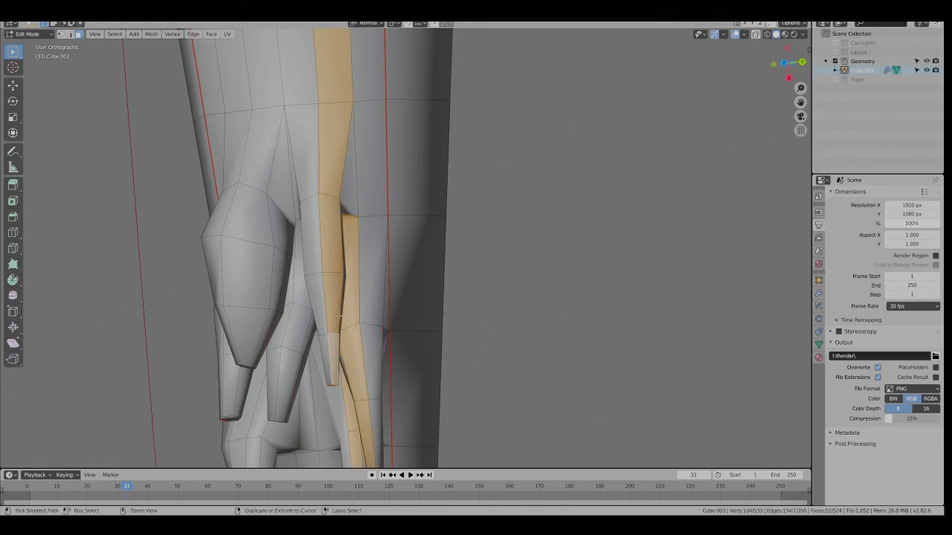